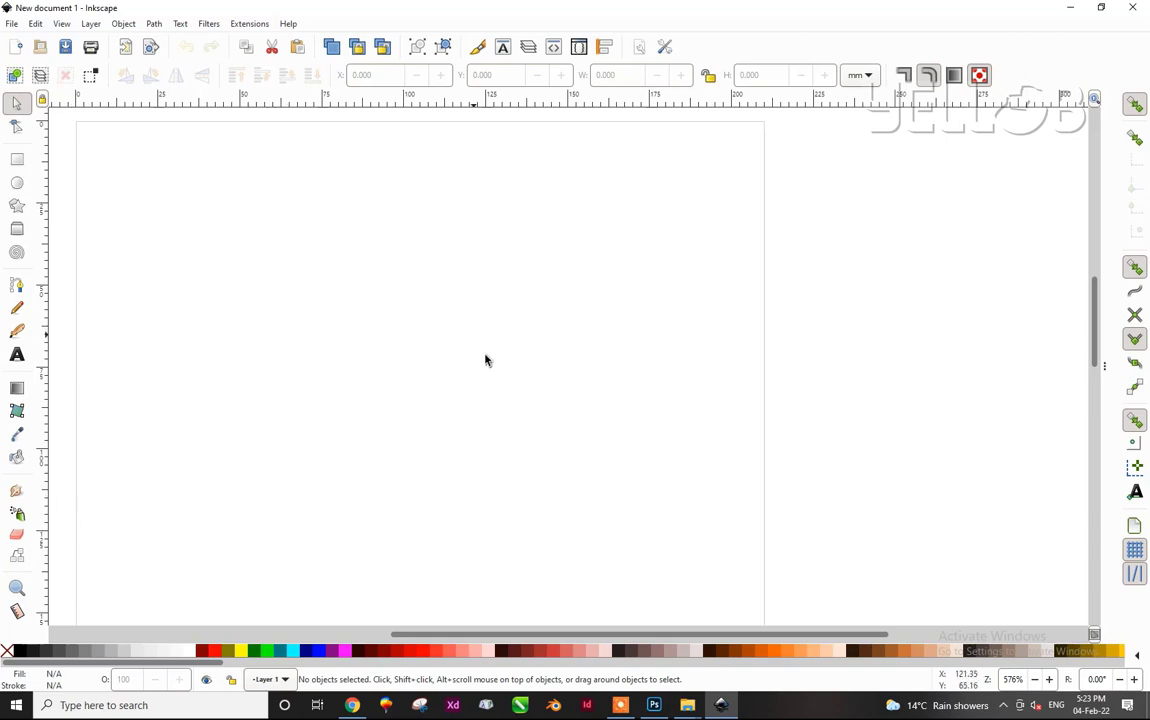
- Open 'Parrot color' from Downloads > Parrot as a new document with default embed settings
click(11, 24)
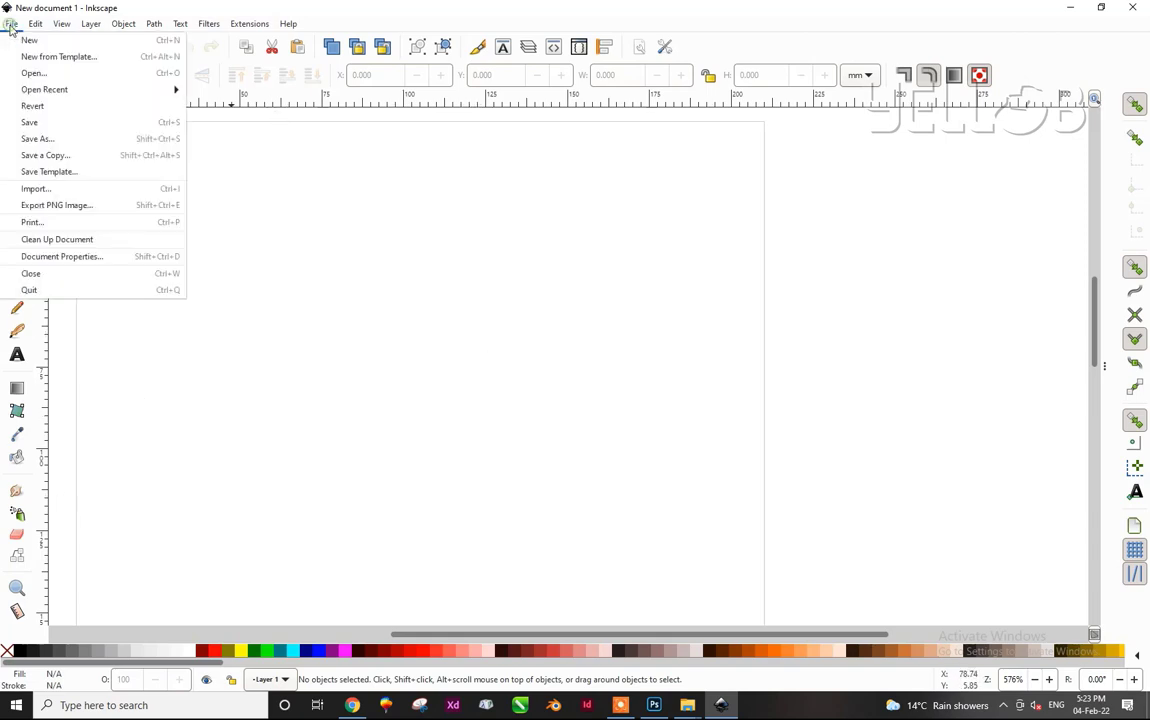
click(30, 74)
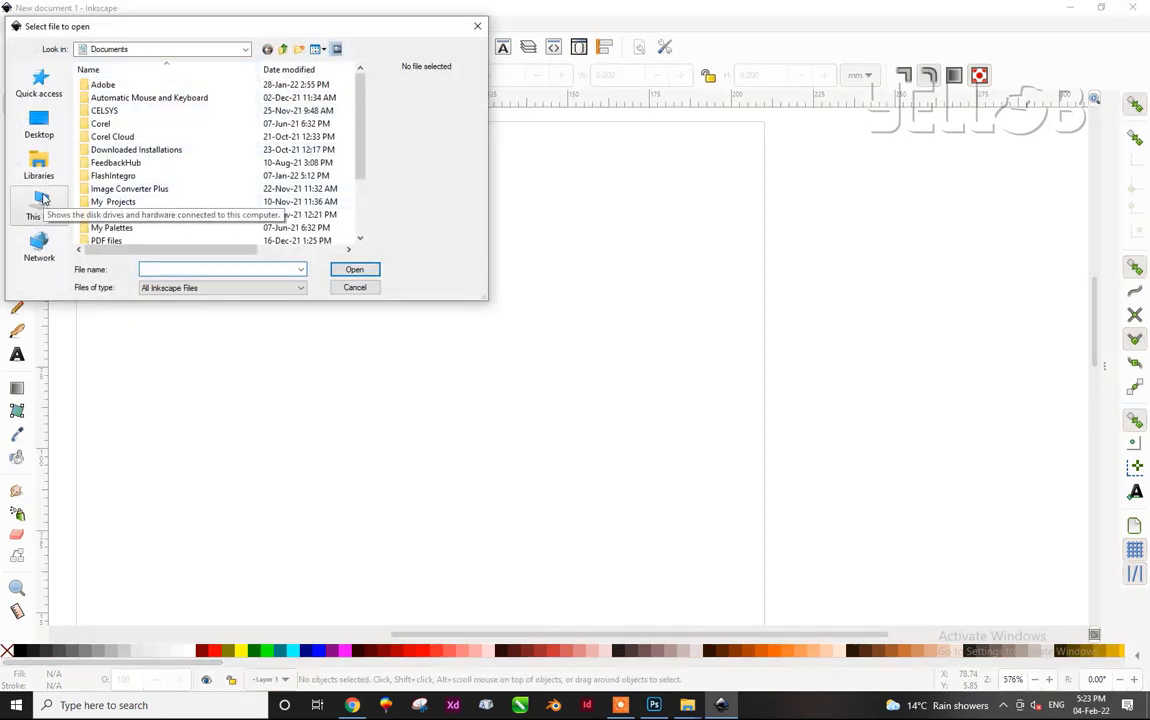
click(44, 96)
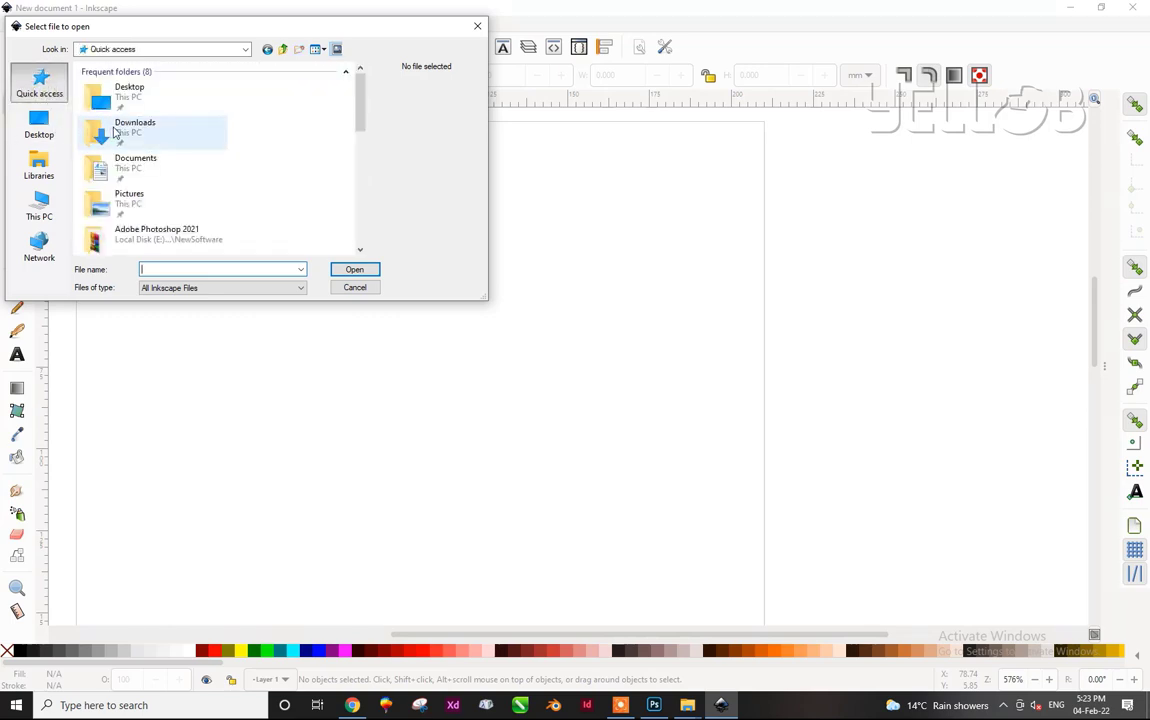
double_click(101, 135)
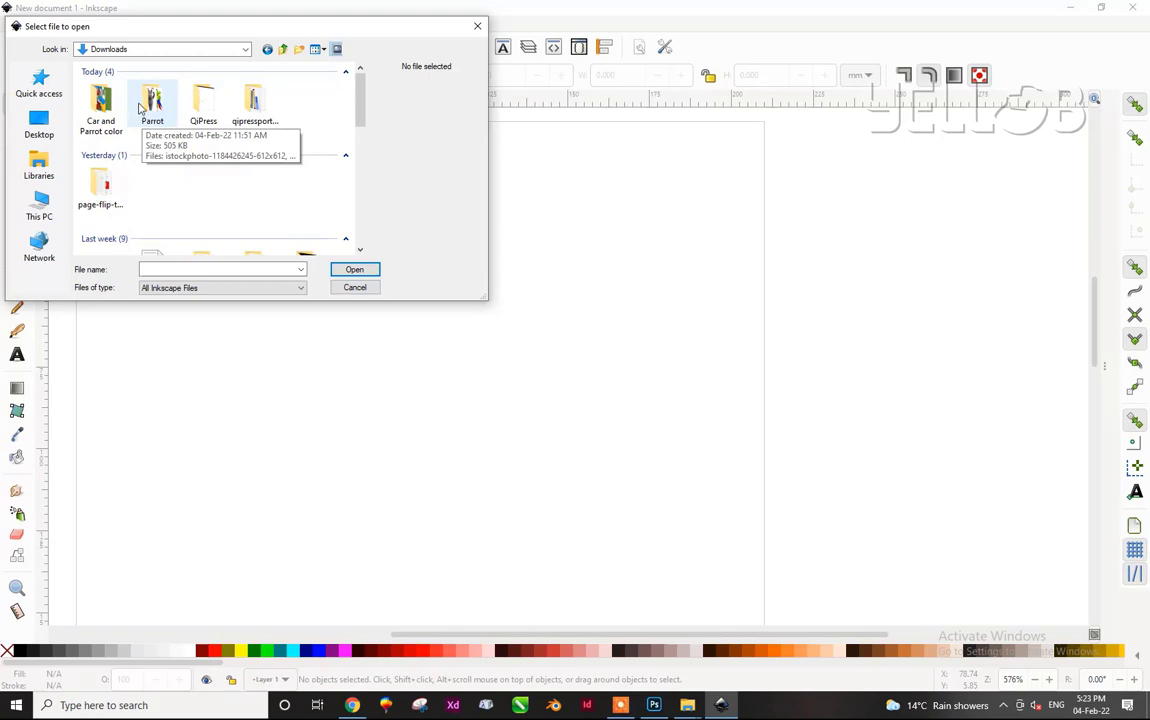
double_click(145, 105)
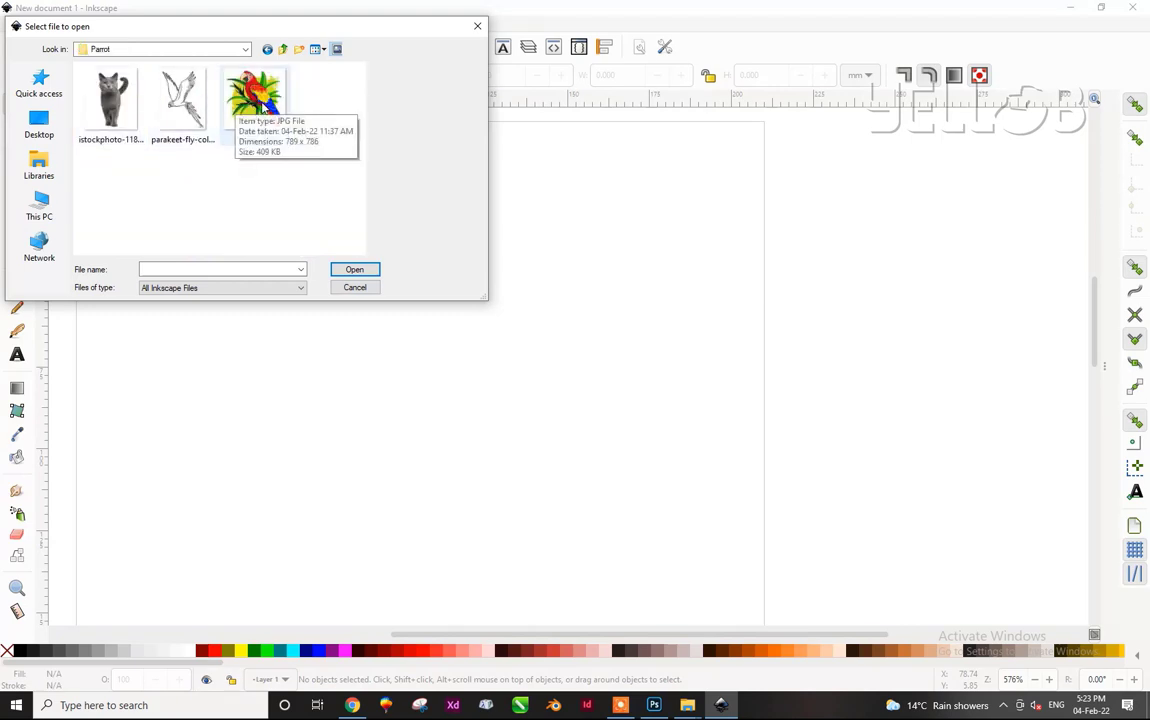
click(262, 108)
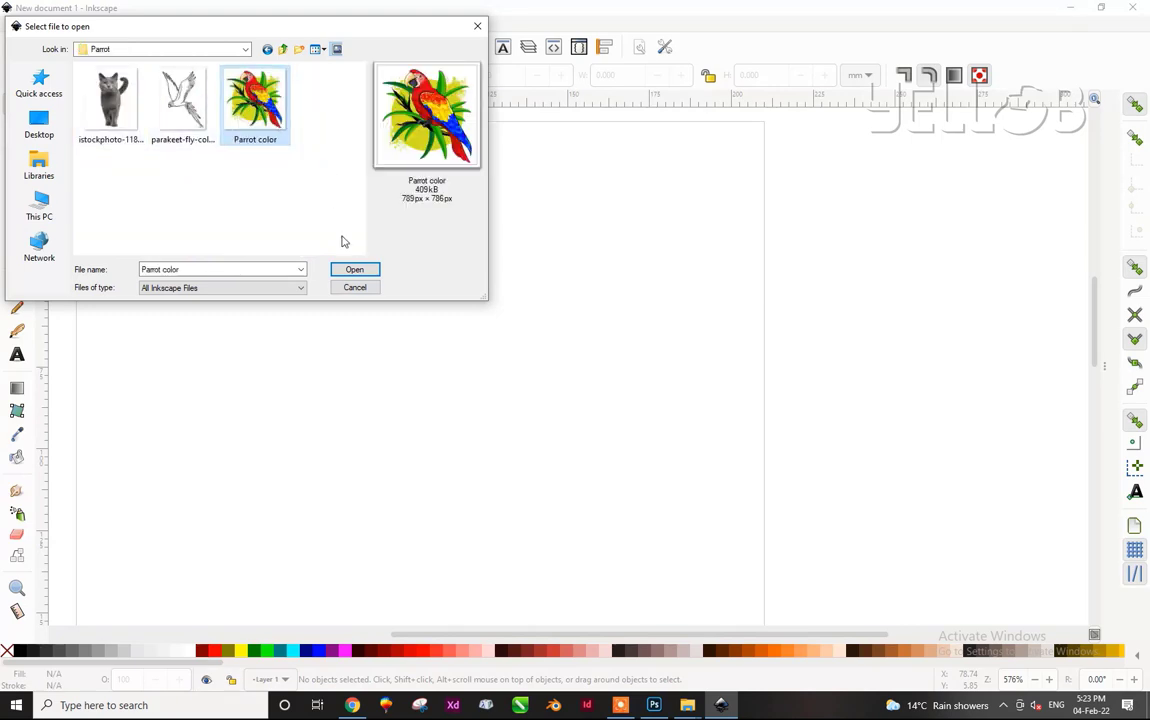
click(355, 269)
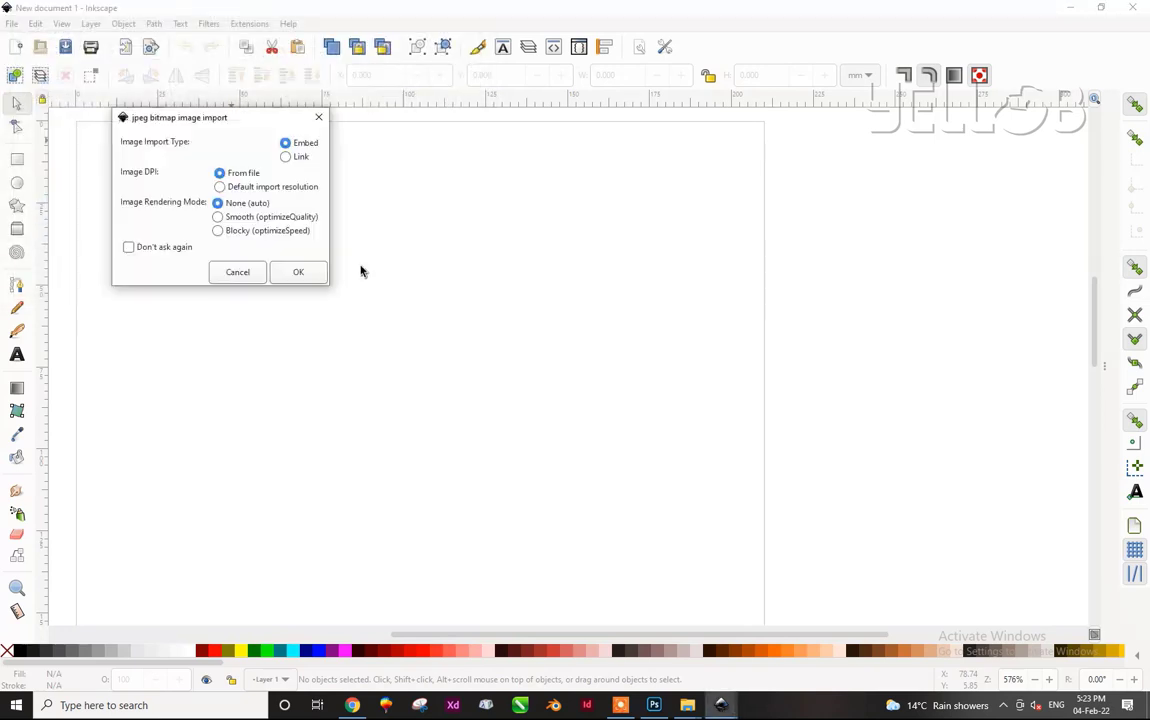
click(295, 274)
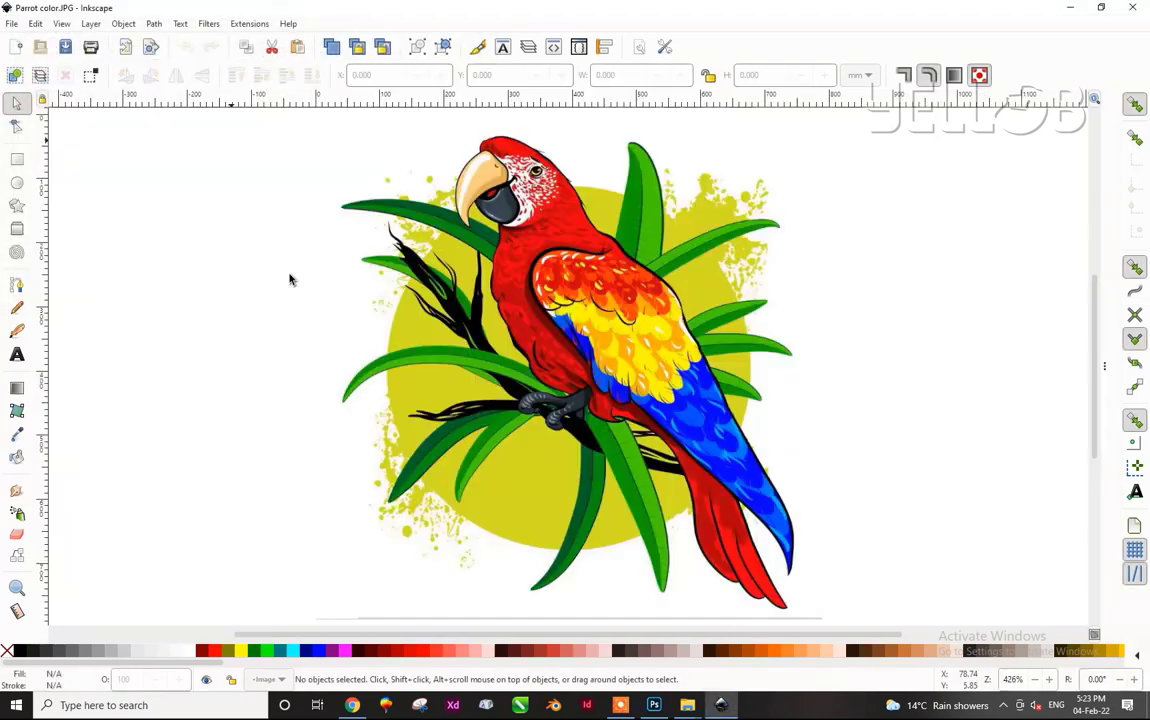
- Scale the parrot down to 127.490 × 132.904 mm and move it to the upper left
drag(521, 310, 299, 312)
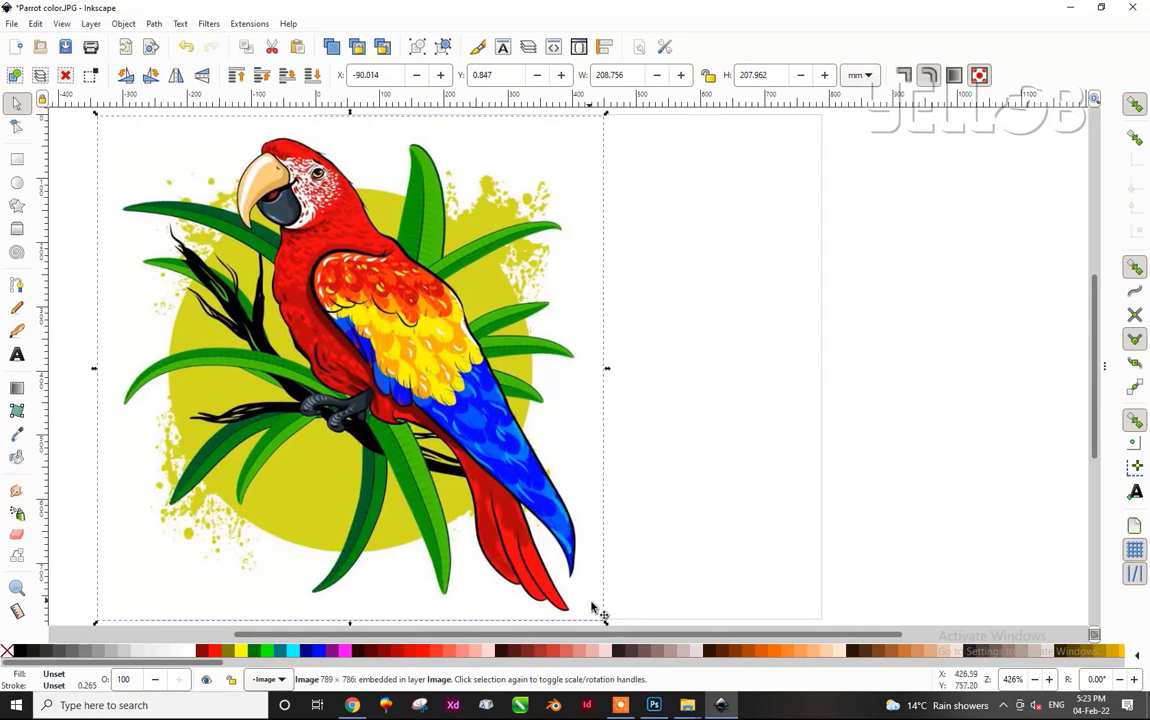
drag(605, 624, 507, 532)
mouse_move(425, 425)
mouse_down()
mouse_move(347, 375)
mouse_move(349, 359)
mouse_up()
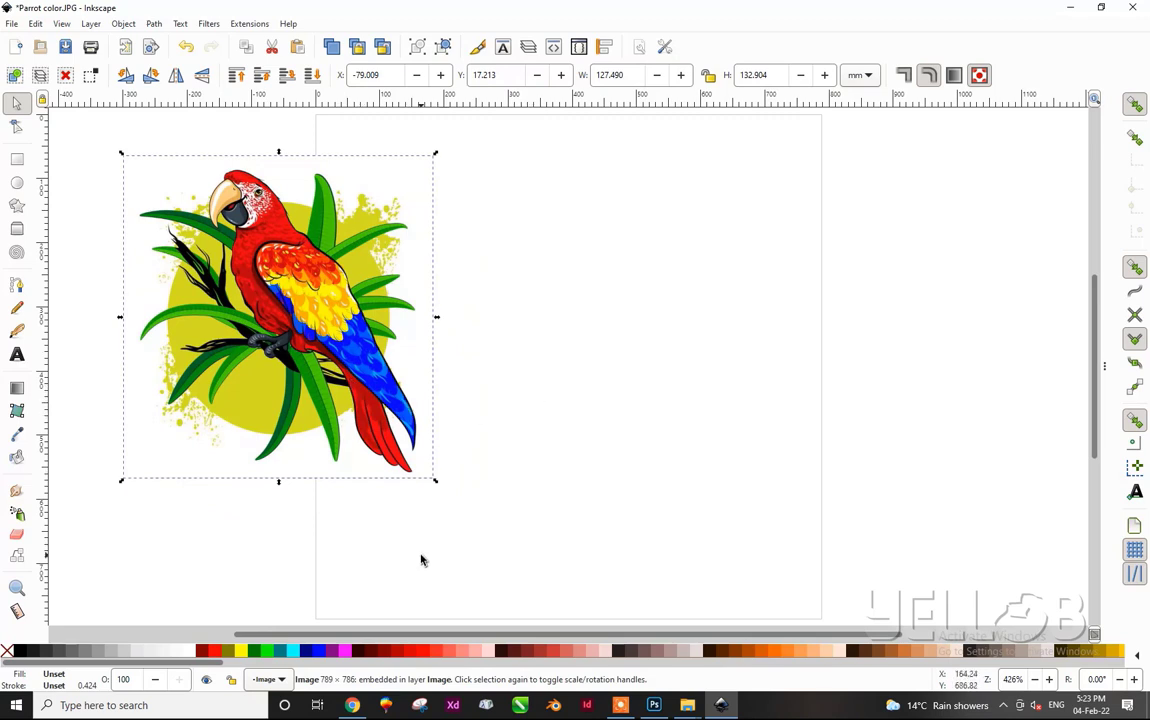
click(12, 24)
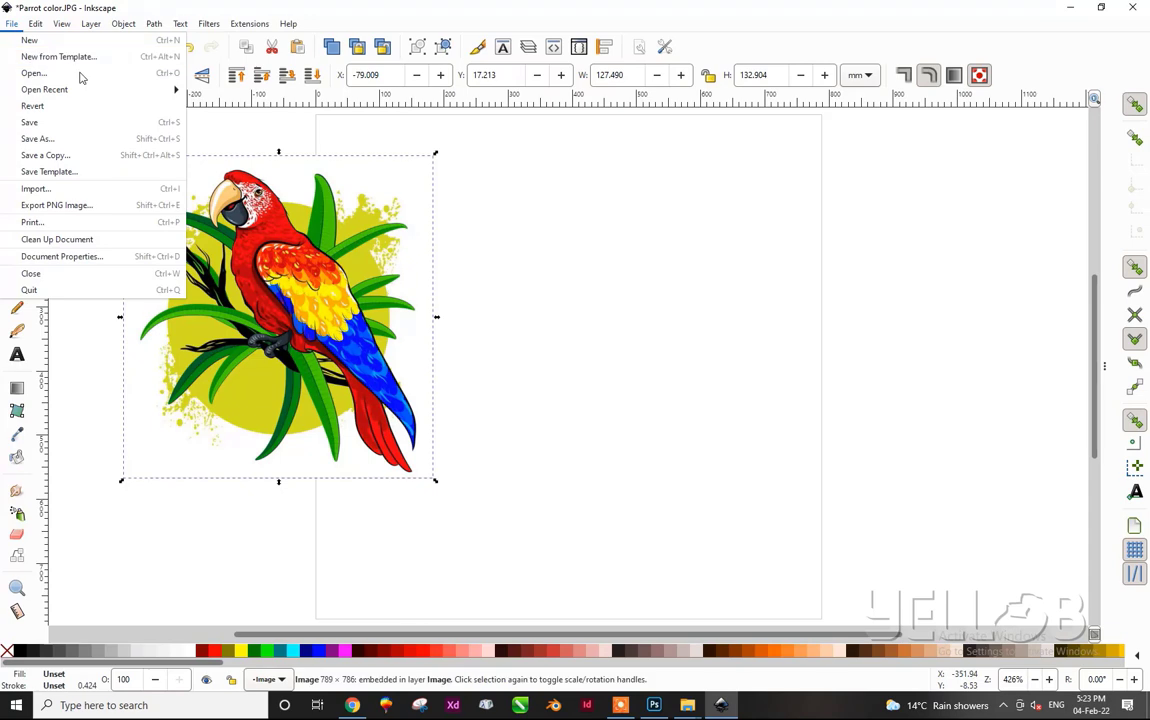
- Import the grey cat image and place it near the page top, right of the parrot
click(60, 73)
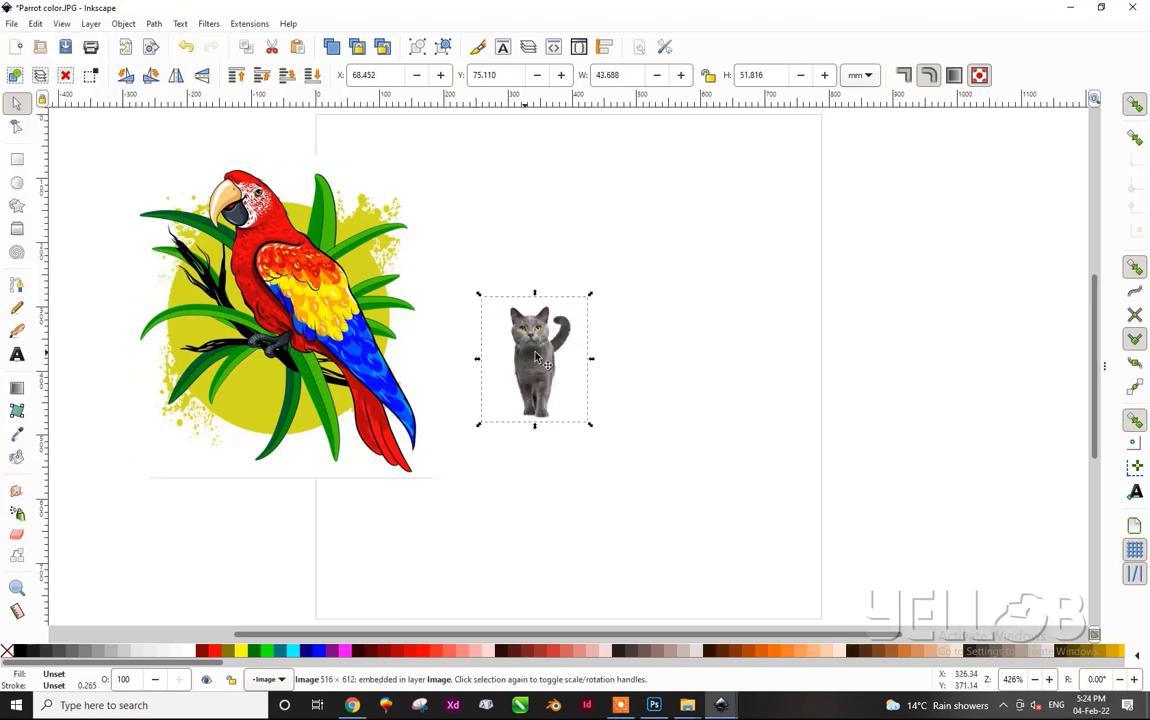
drag(521, 298, 527, 222)
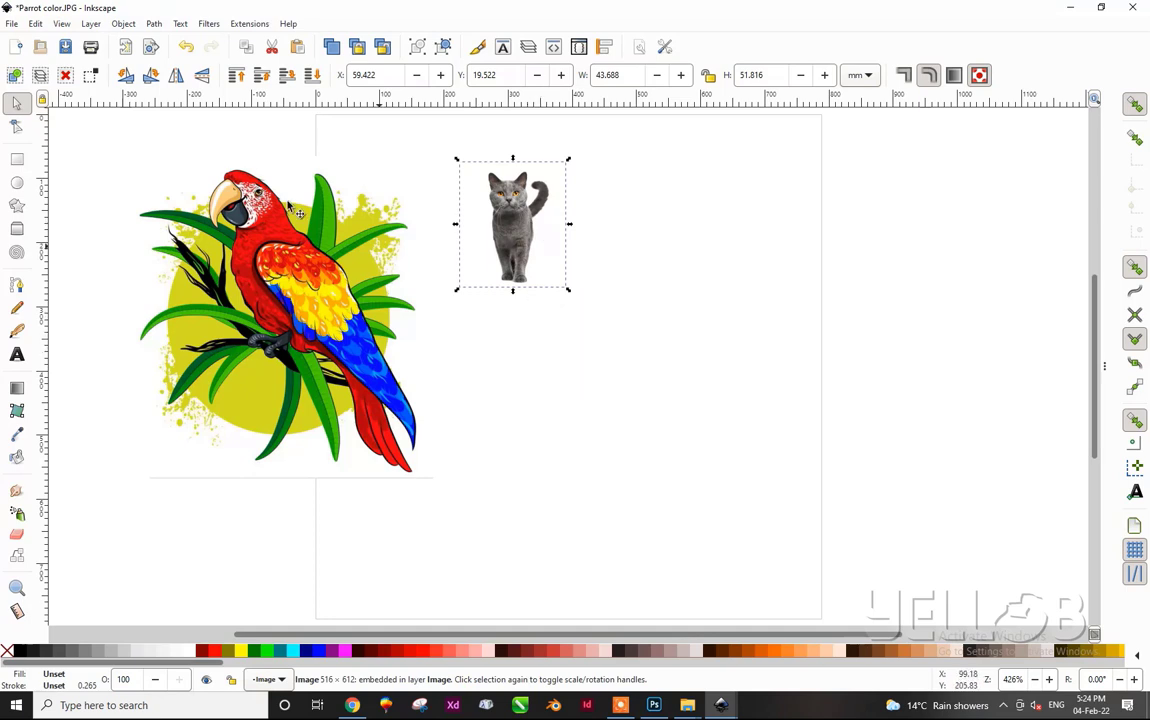
click(12, 24)
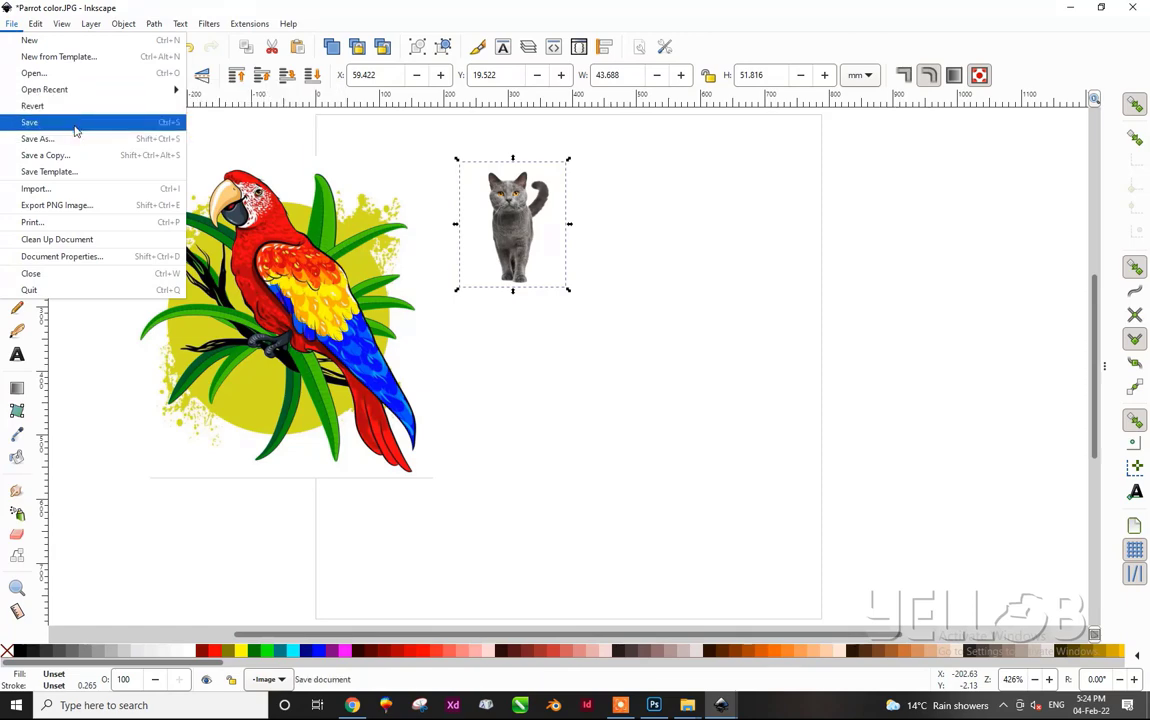
- Import the parakeet-fly-coloring-page line drawing, embedded, and zoom out to see it
click(73, 194)
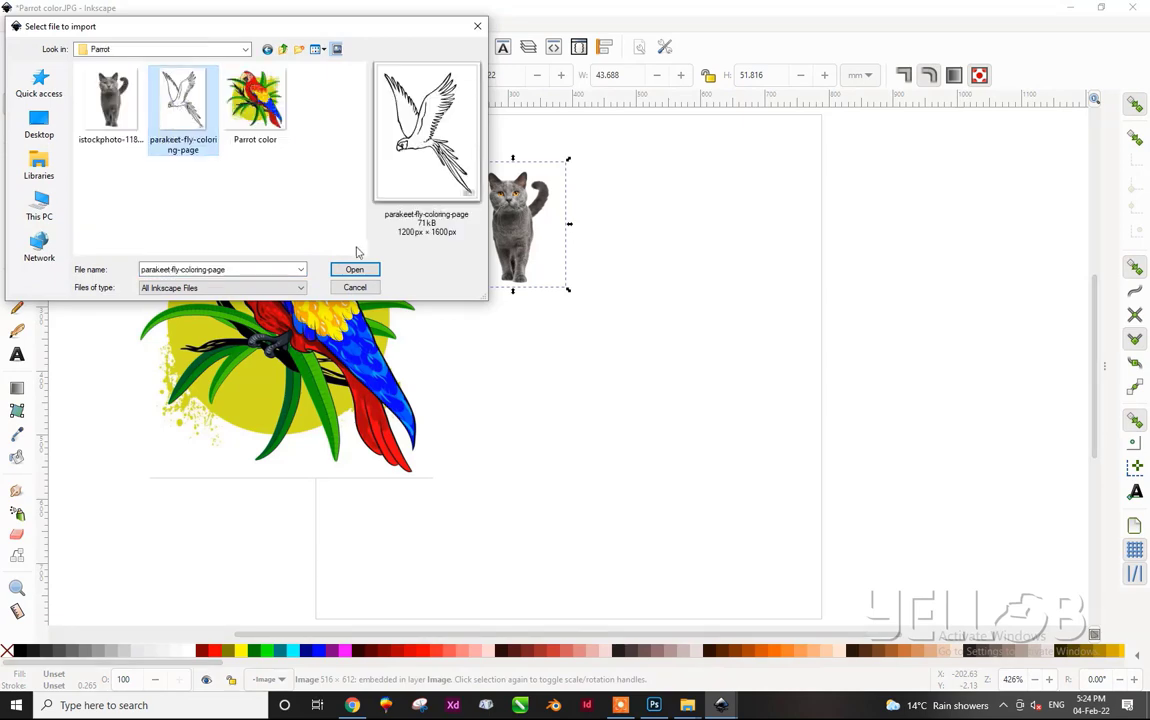
click(355, 269)
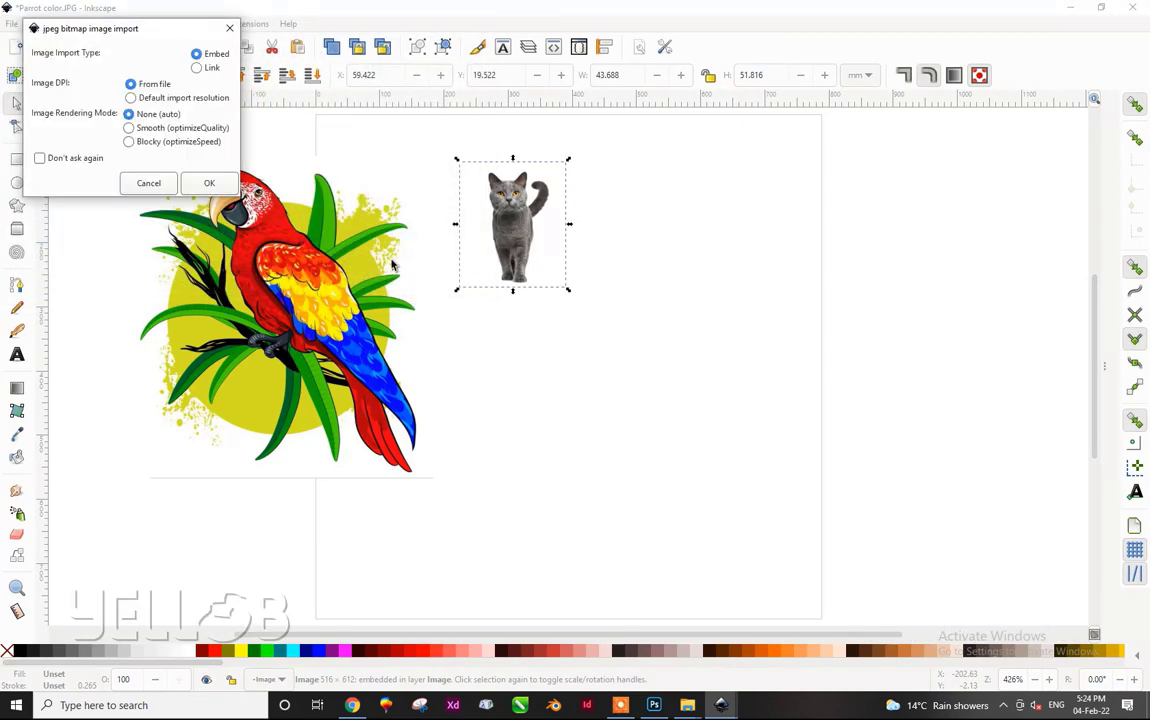
click(209, 183)
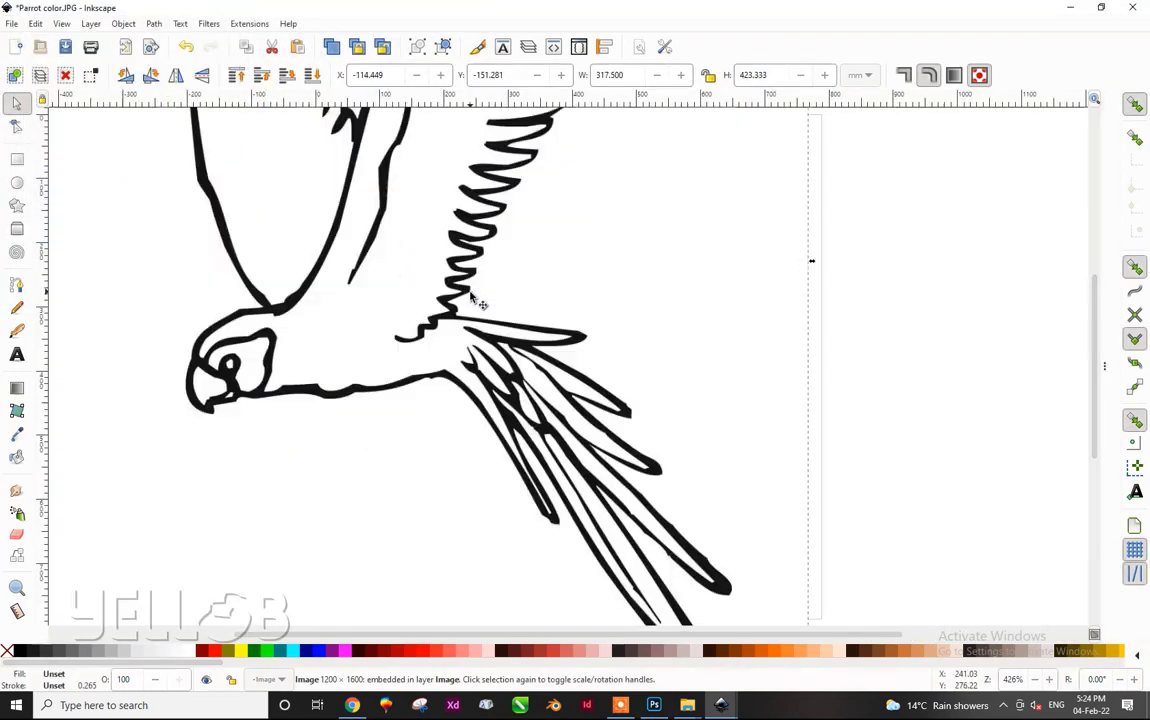
scroll(473, 297, down, 3)
scroll(473, 297, down, 3)
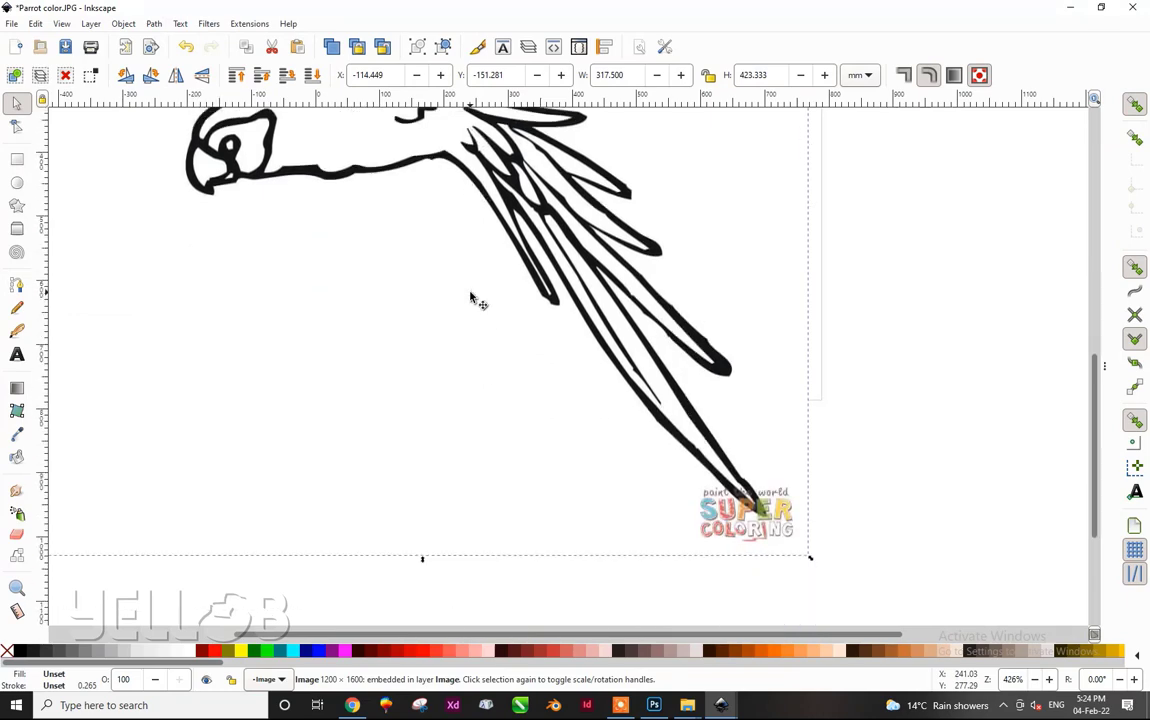
scroll(473, 297, up, 4)
scroll(473, 297, up, 2)
scroll(473, 297, down, 3)
scroll(473, 297, down, 2)
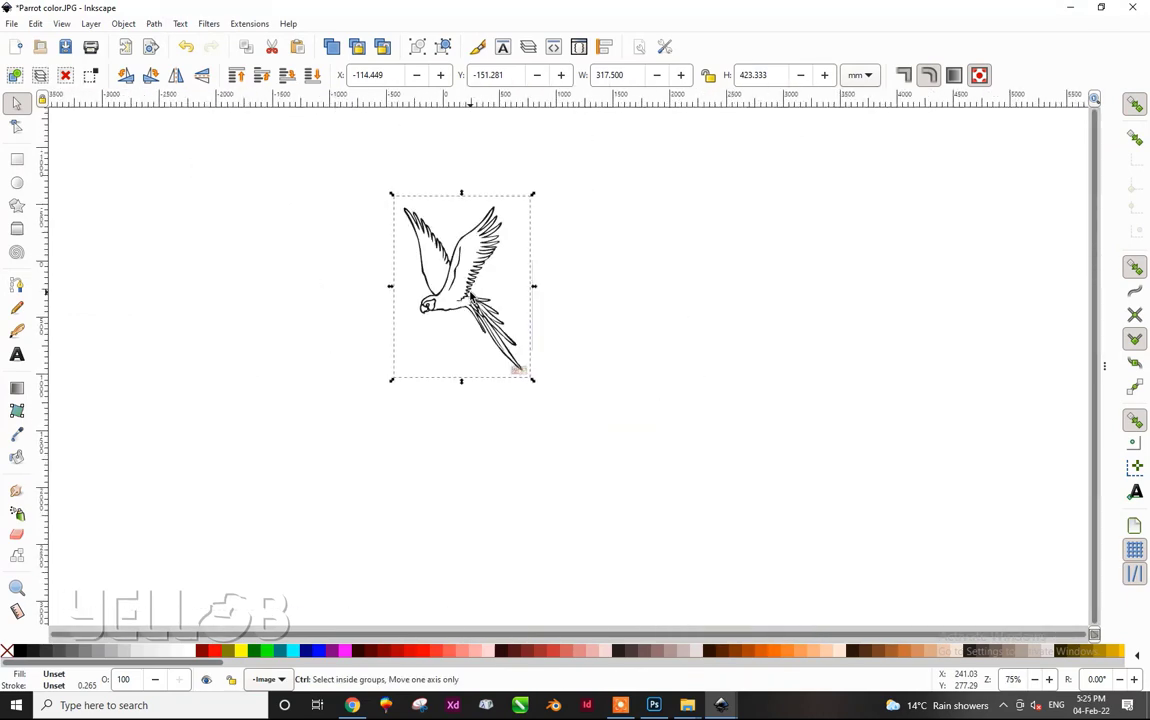
- Shrink the parakeet drawing to about 81.260 × 100.897 mm and place it below the cat
drag(485, 283, 609, 317)
mouse_move(645, 417)
mouse_down()
mouse_move(590, 344)
mouse_move(495, 320)
mouse_up()
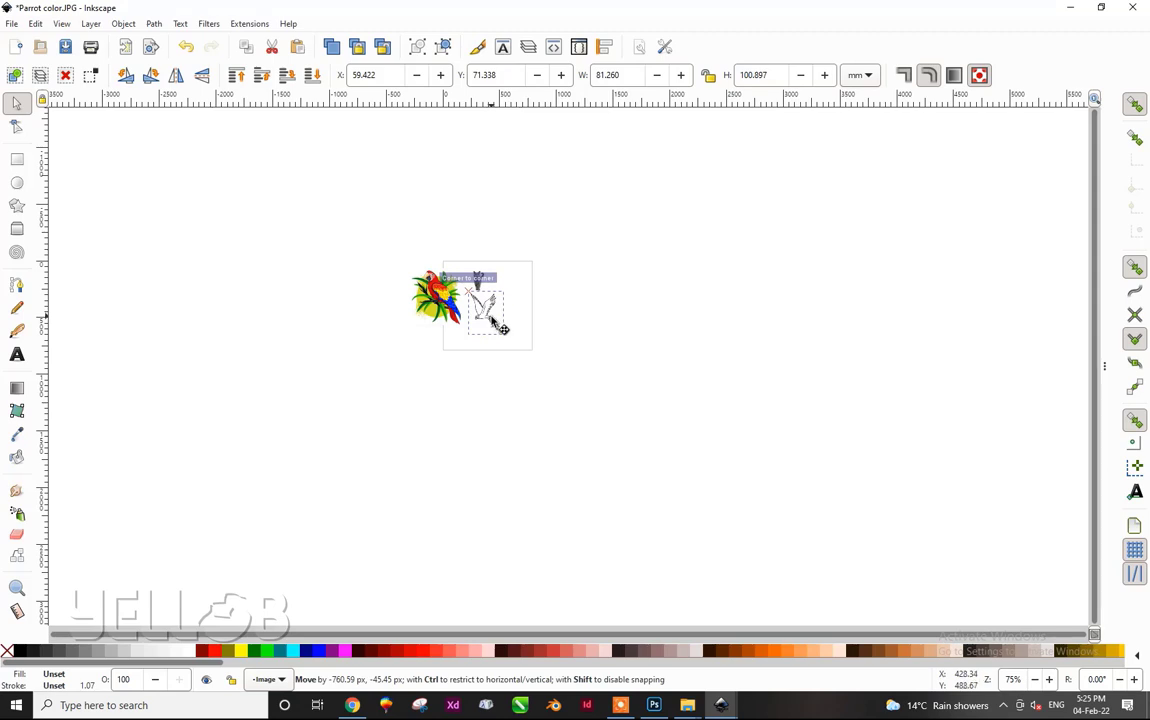
drag(497, 329, 493, 326)
key(3)
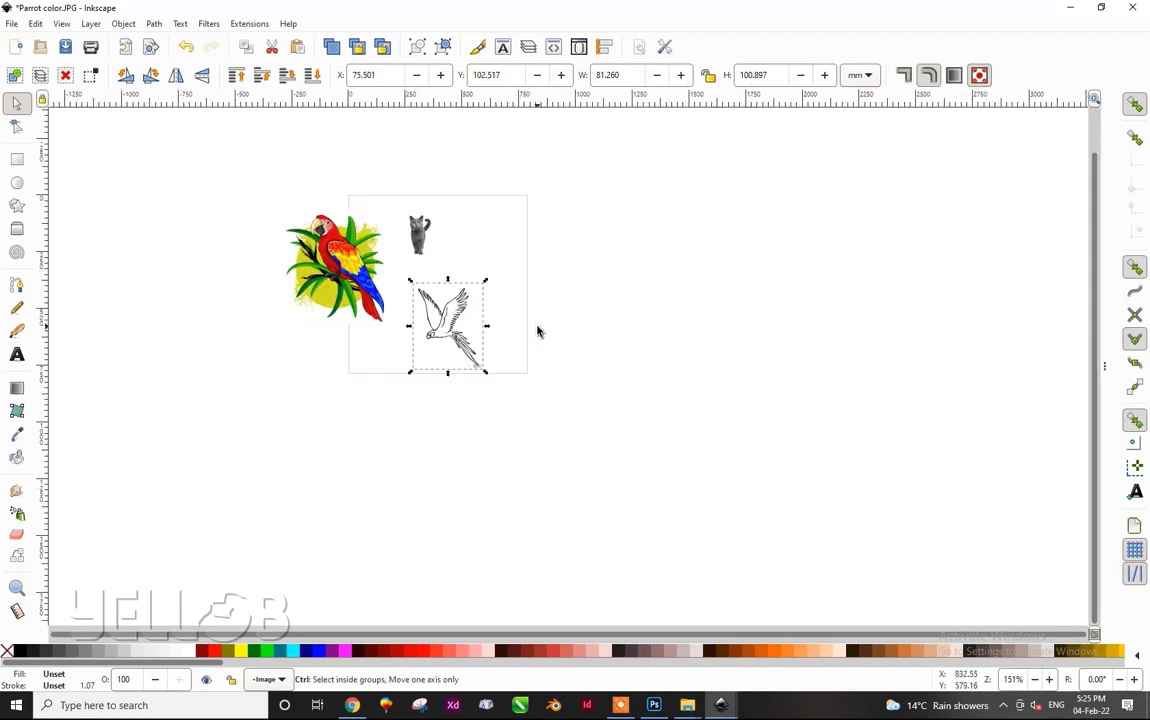
scroll(490, 612, left, 5)
scroll(450, 605, left, 5)
scroll(445, 540, left, 3)
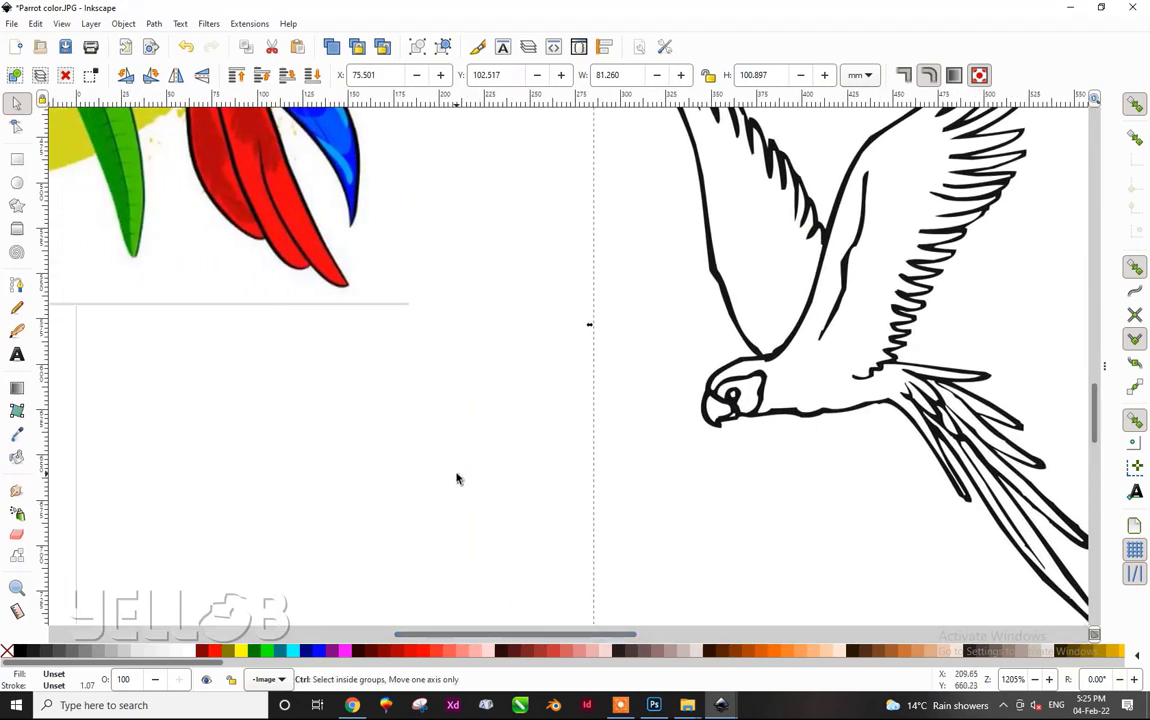
scroll(457, 478, down, 2)
scroll(458, 440, down, 2)
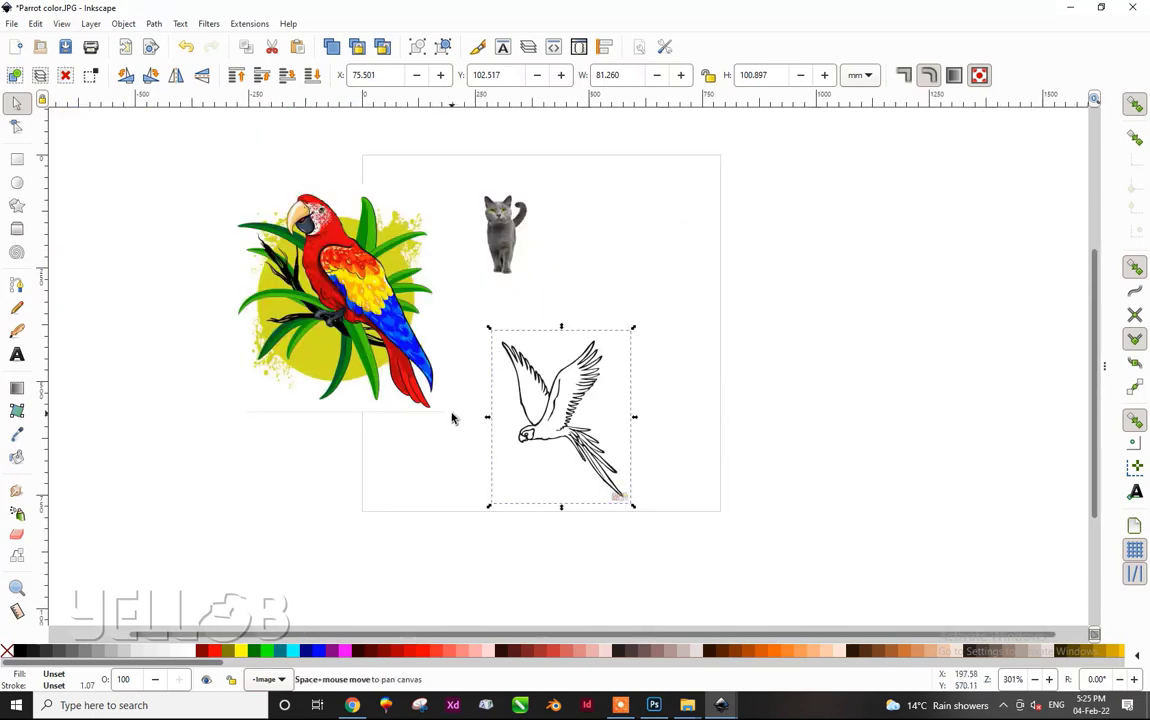
mouse_move(432, 412)
mouse_down()
mouse_move(389, 381)
mouse_move(359, 383)
mouse_move(366, 405)
mouse_move(416, 447)
mouse_move(398, 418)
mouse_move(372, 430)
mouse_up()
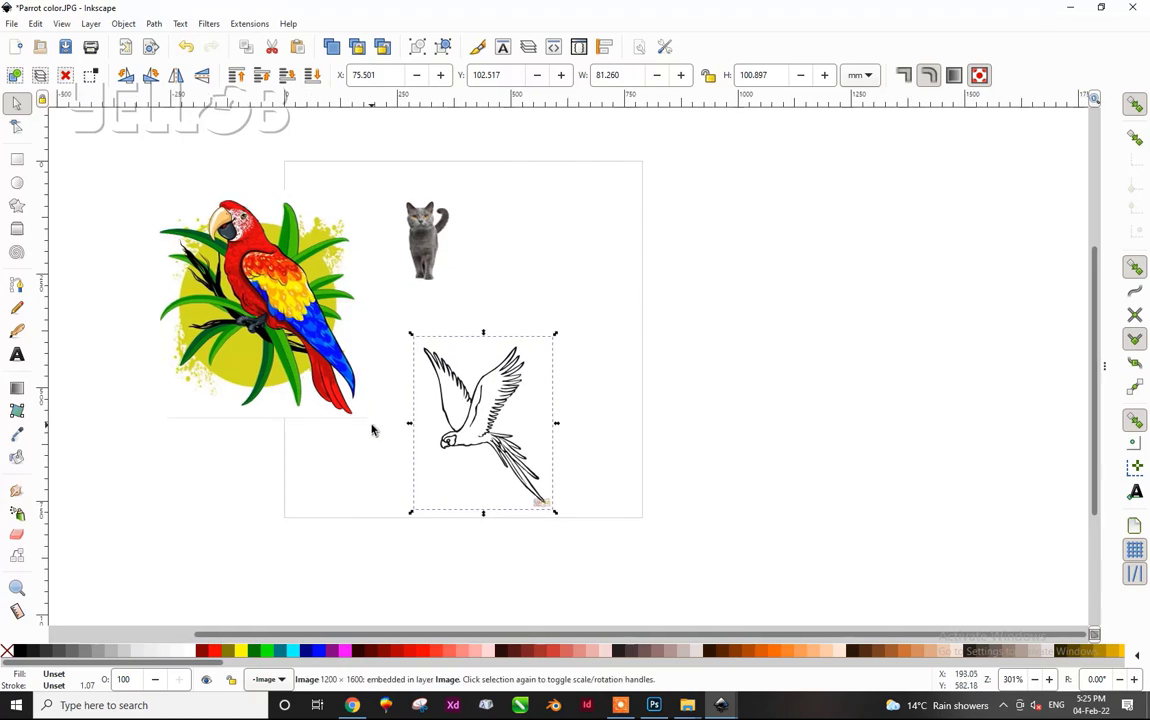
- Set Trace Bitmap to single-scan Brightness cutoff with a 0.450 threshold
click(370, 428)
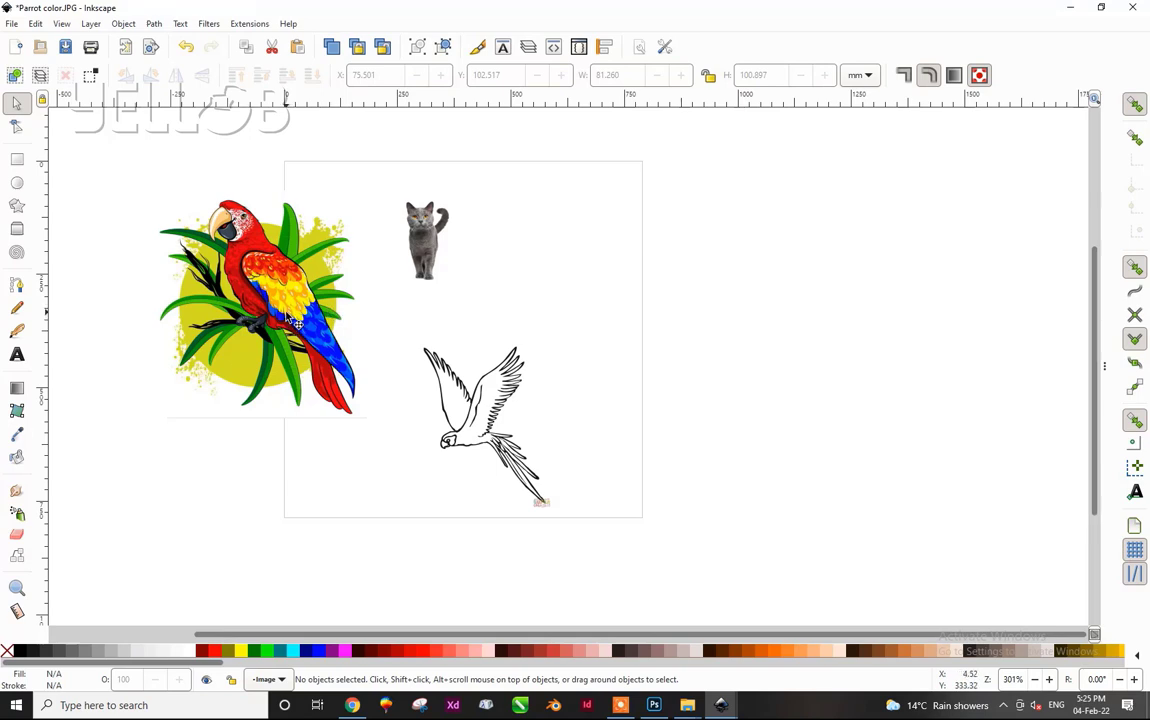
click(154, 24)
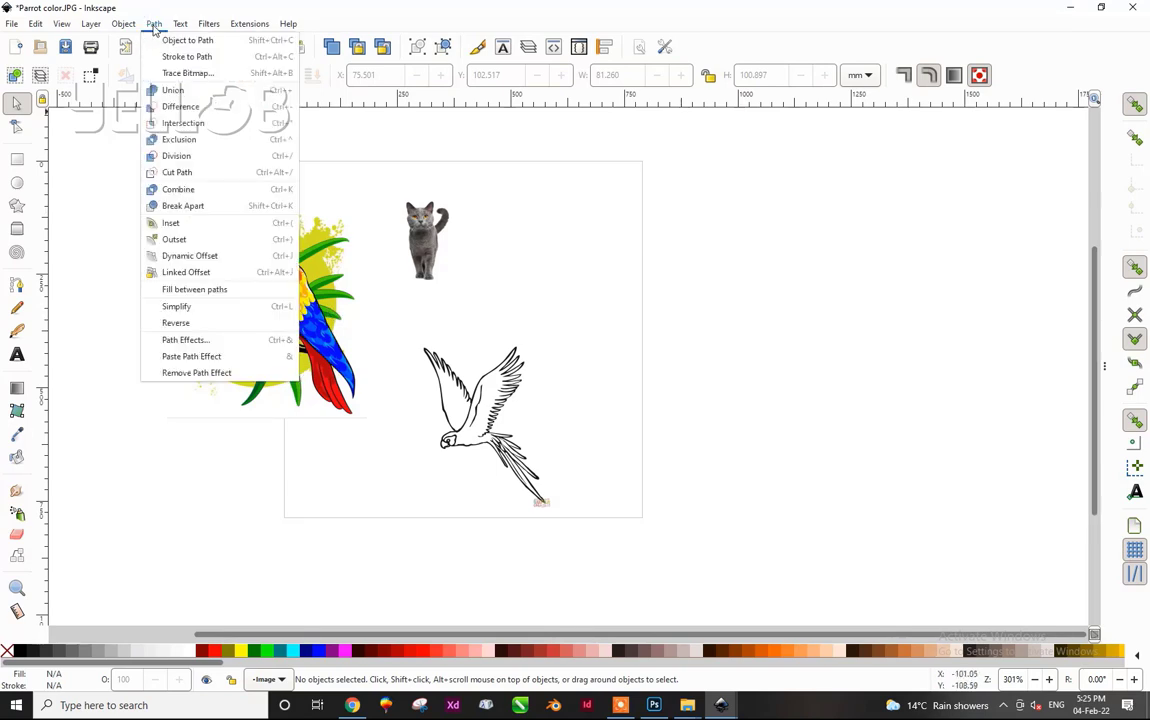
click(186, 73)
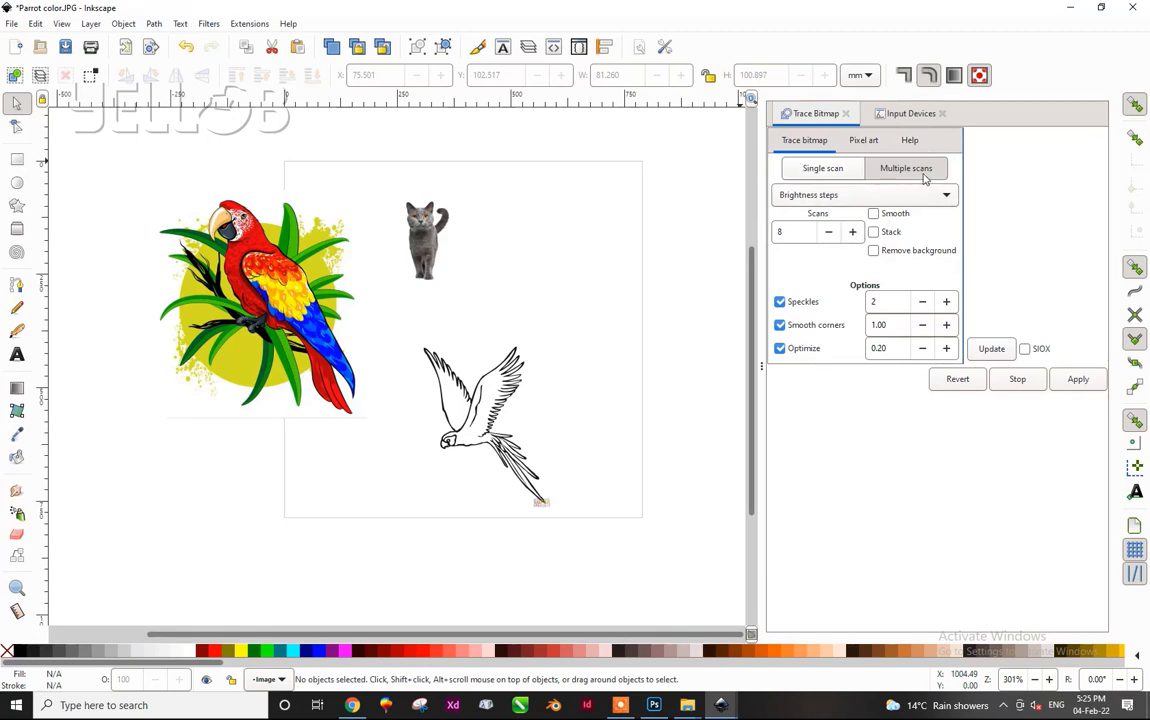
click(812, 172)
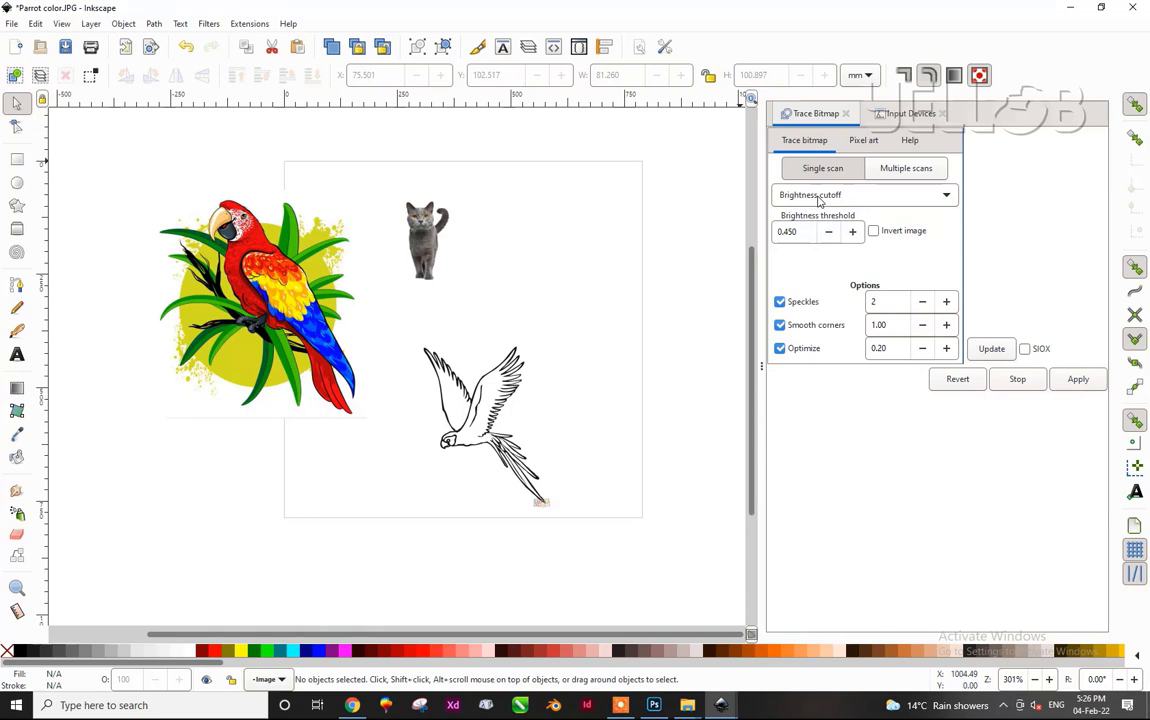
click(947, 197)
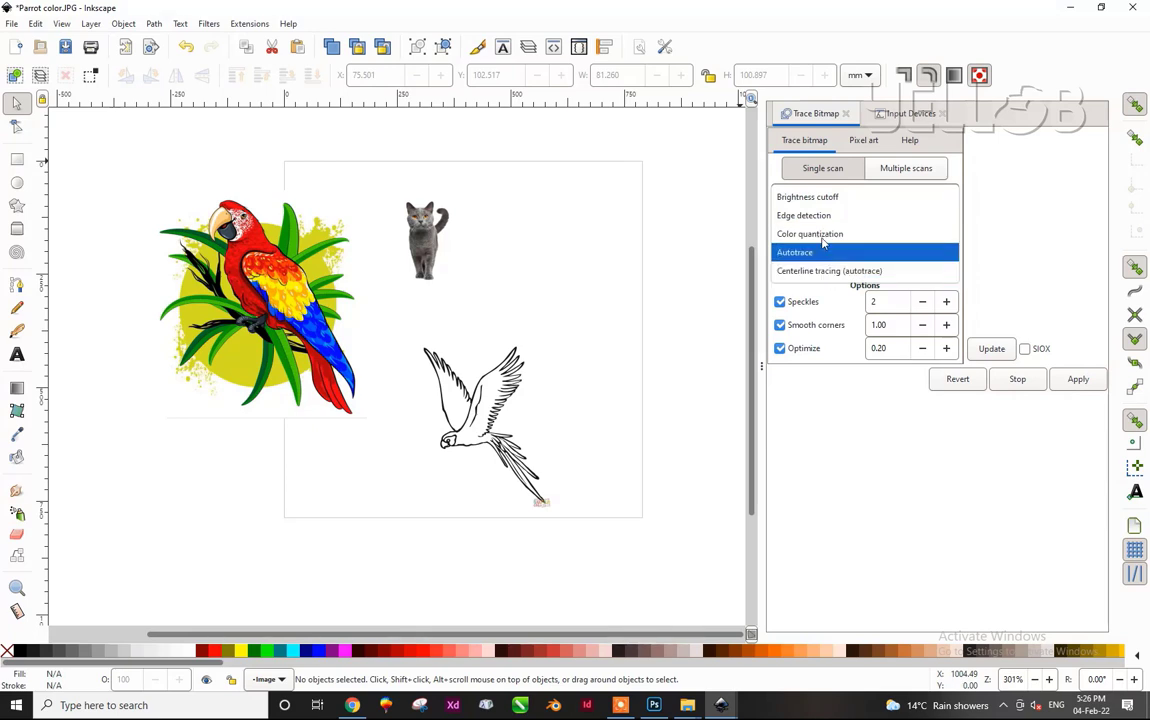
click(824, 198)
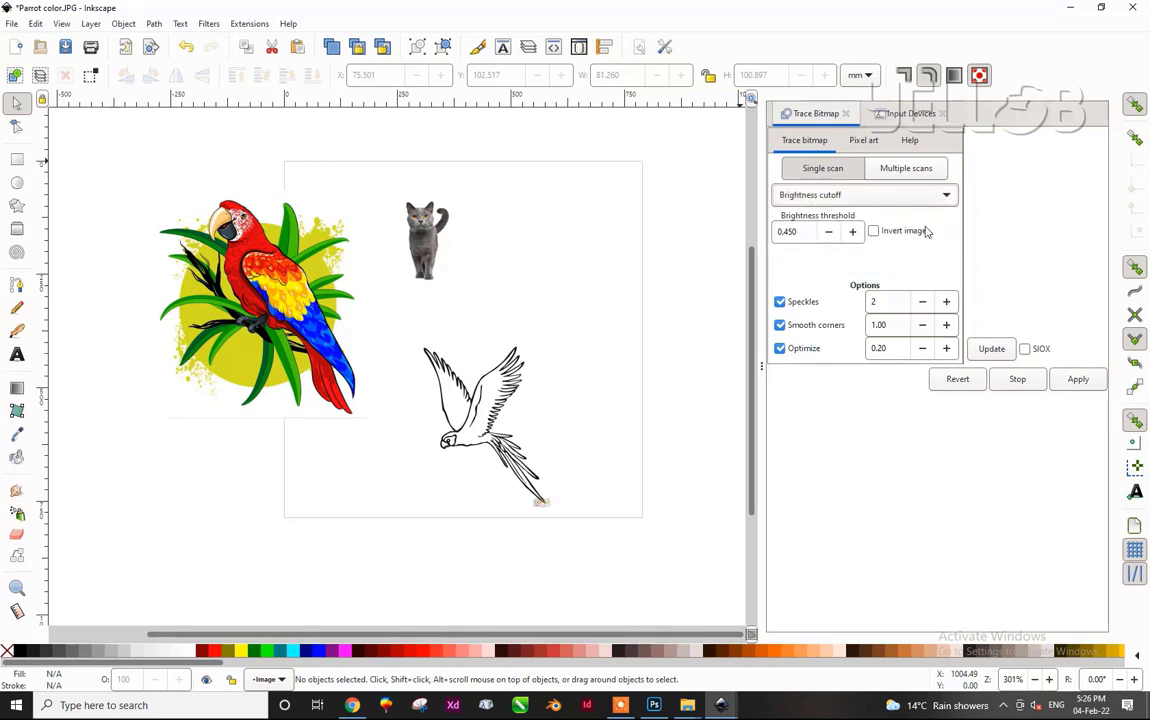
- Trace the colour parrot with Brightness cutoff and move the black silhouette down-left
key(Tab)
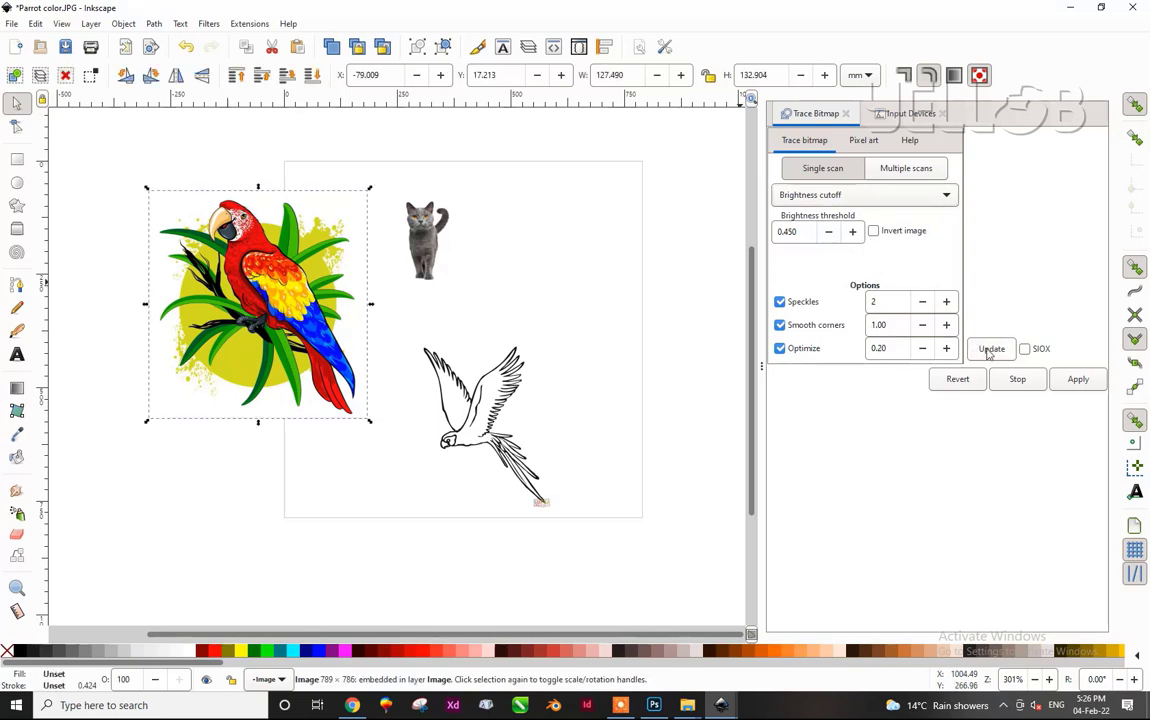
click(990, 349)
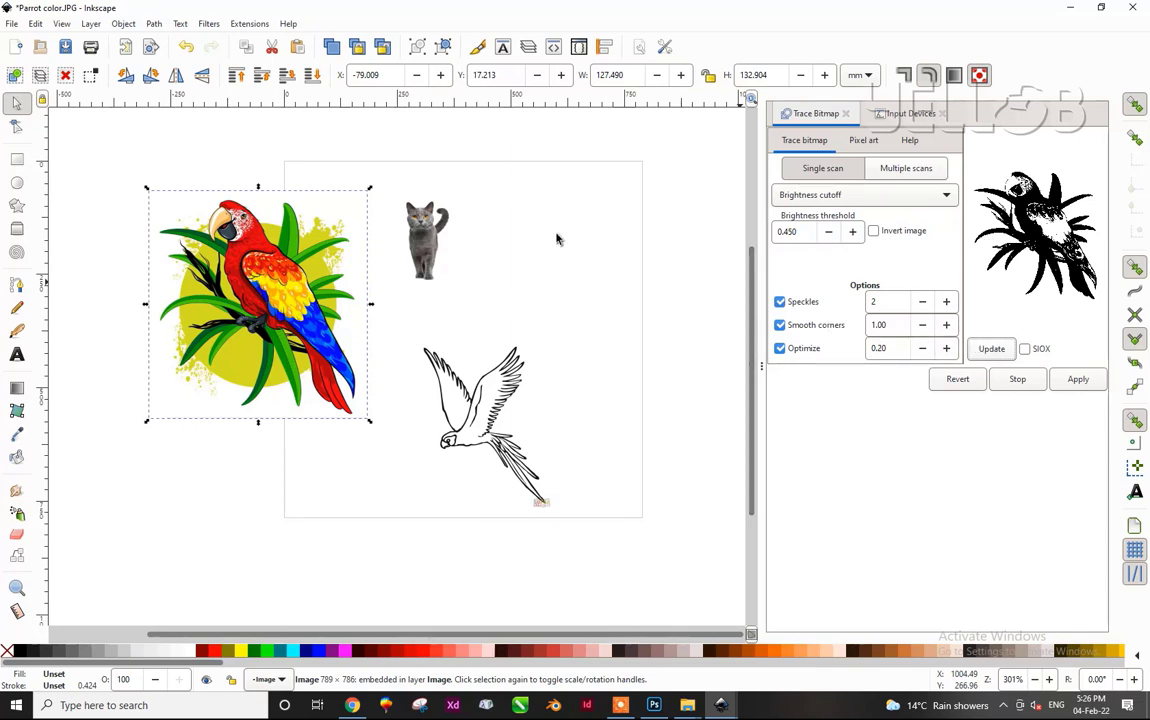
click(1076, 380)
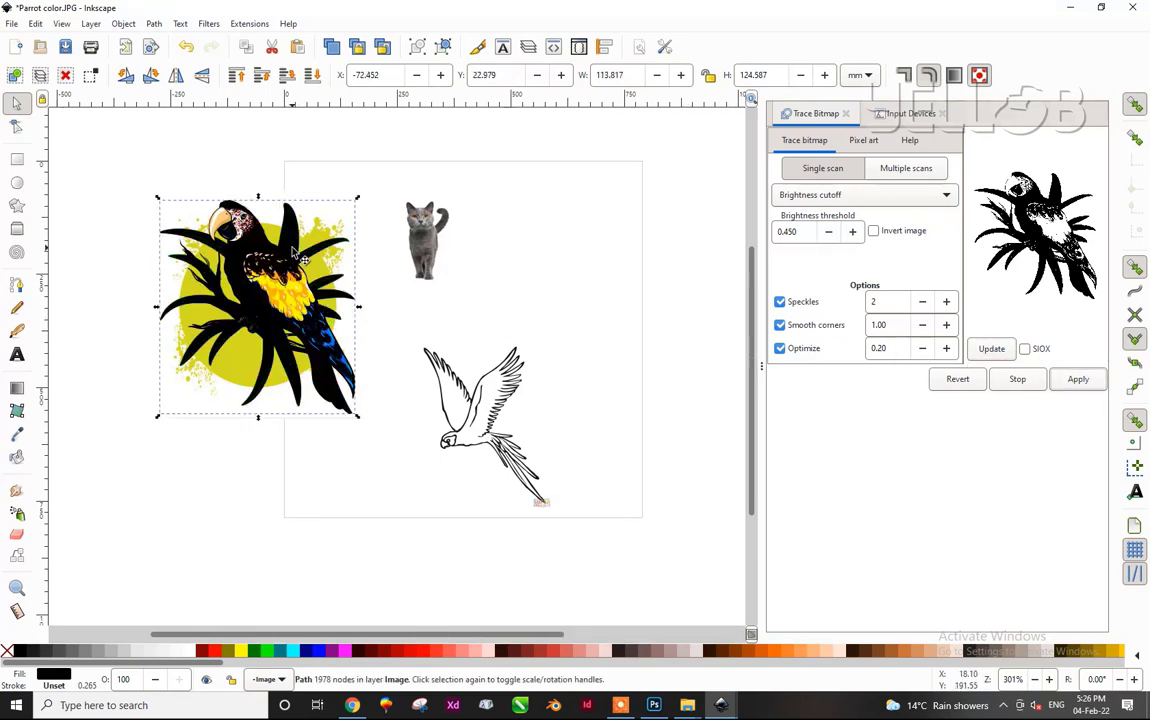
mouse_move(296, 251)
mouse_down()
mouse_move(212, 367)
mouse_move(205, 460)
mouse_up()
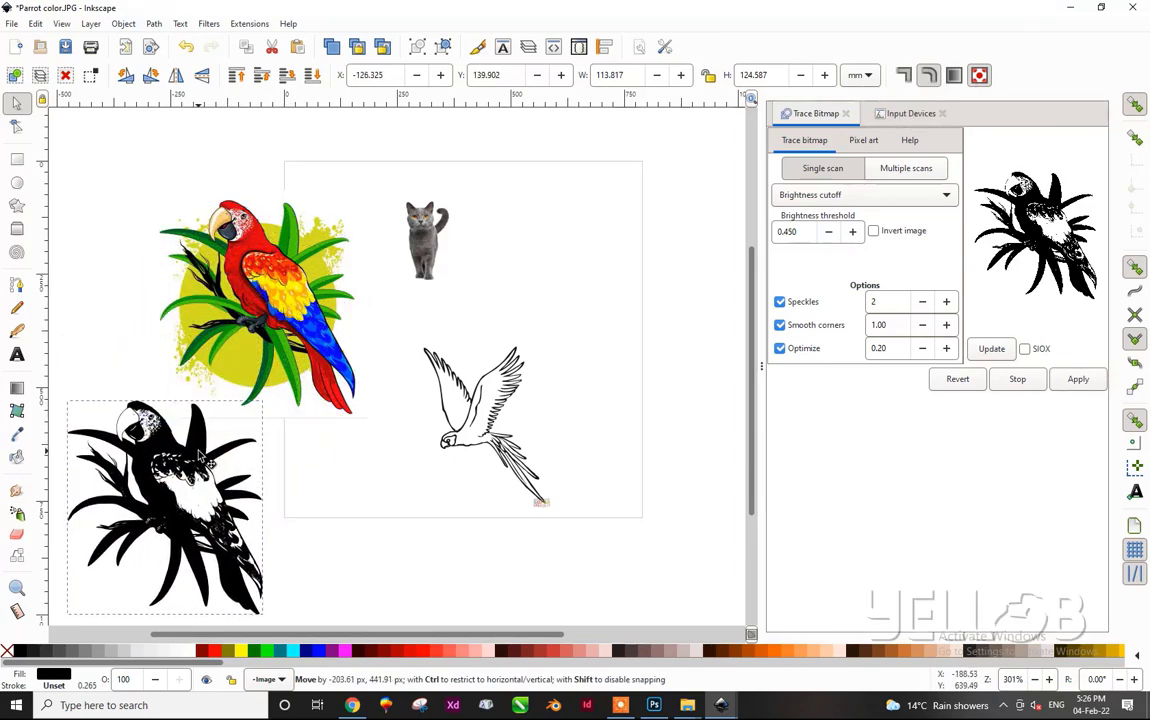
- Move the cat and the sketch parrot to the right side of the page
scroll(323, 441, down, 2)
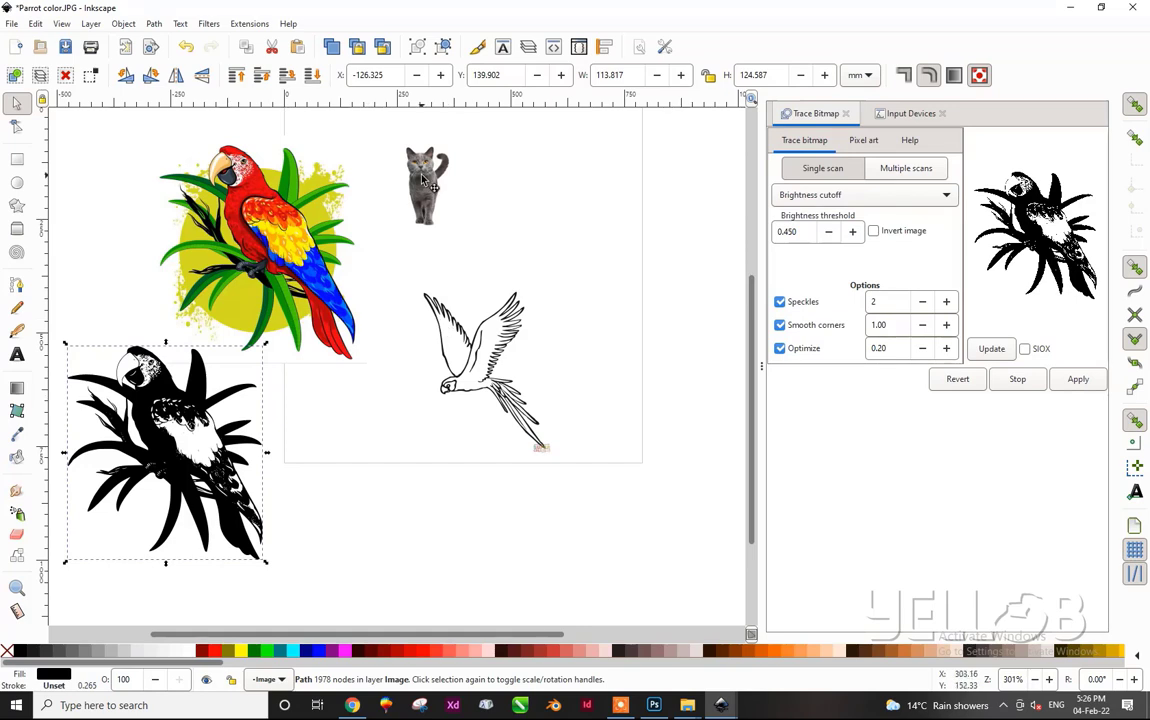
drag(424, 180, 678, 175)
drag(529, 368, 741, 321)
drag(162, 365, 170, 402)
click(228, 240)
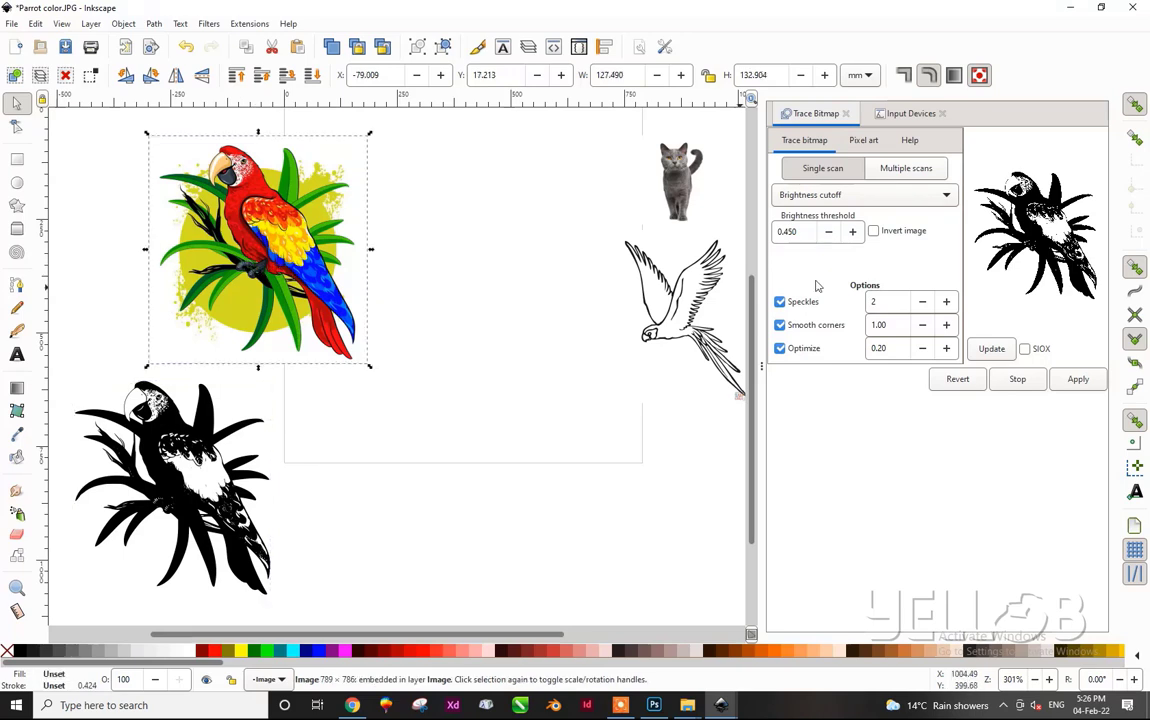
- Create an Edge detection trace of the colour parrot
click(855, 194)
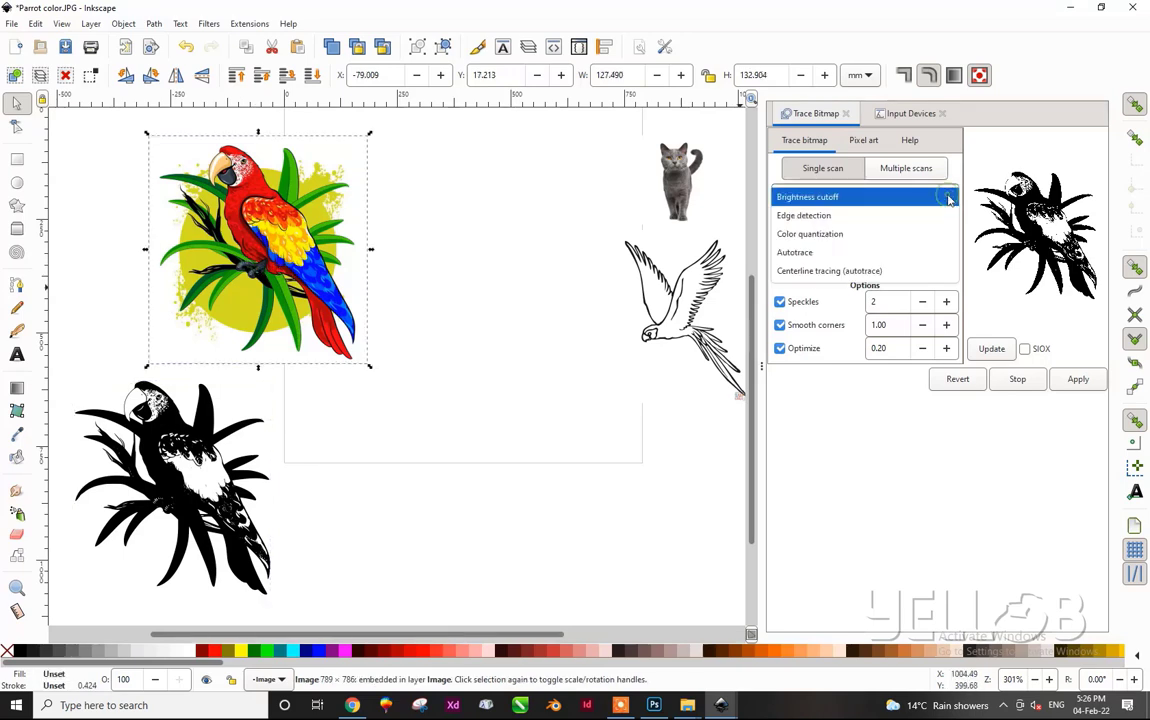
click(860, 216)
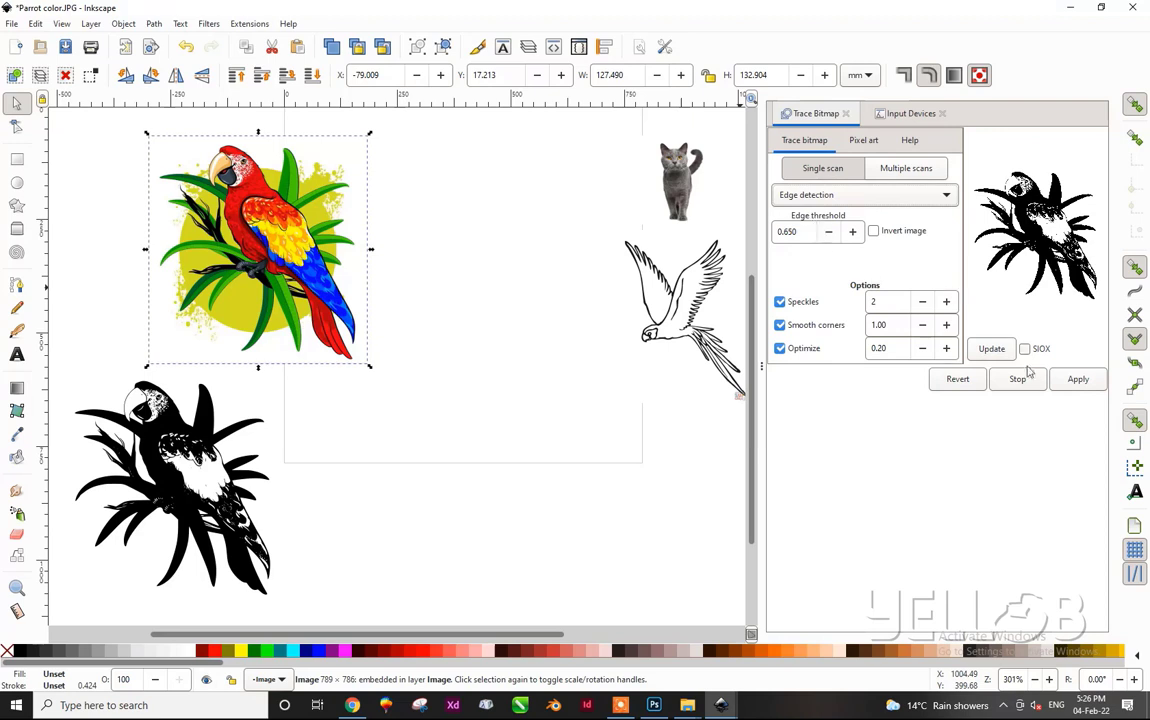
click(993, 350)
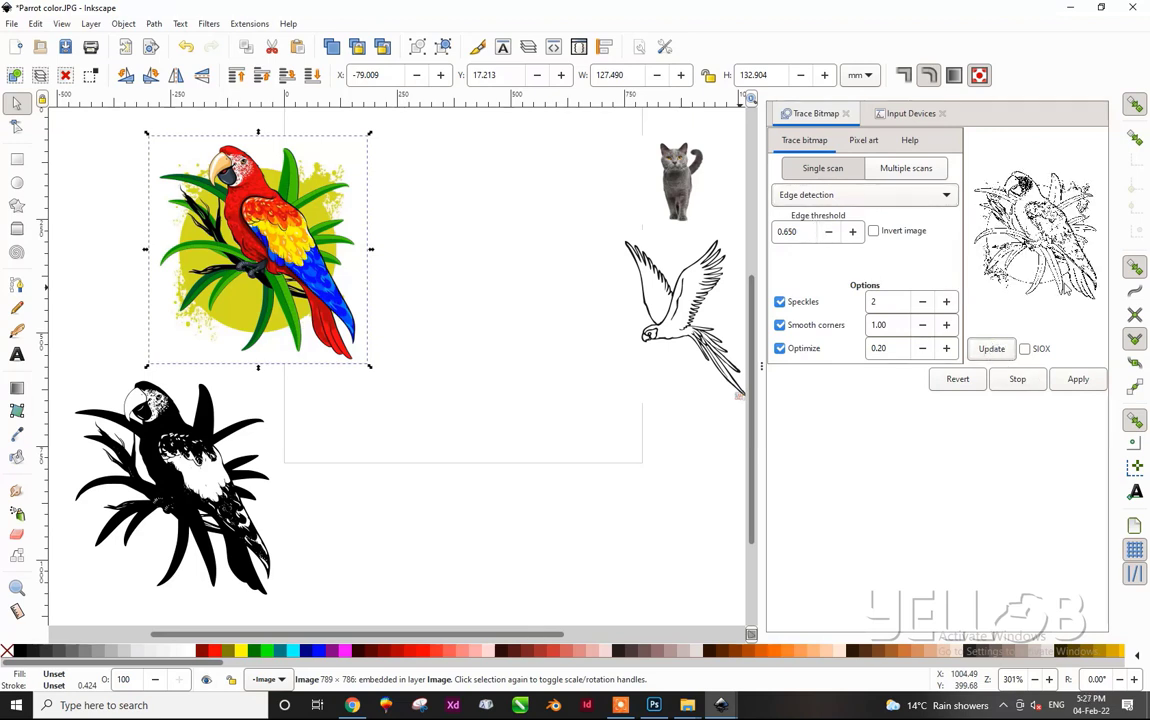
click(1070, 381)
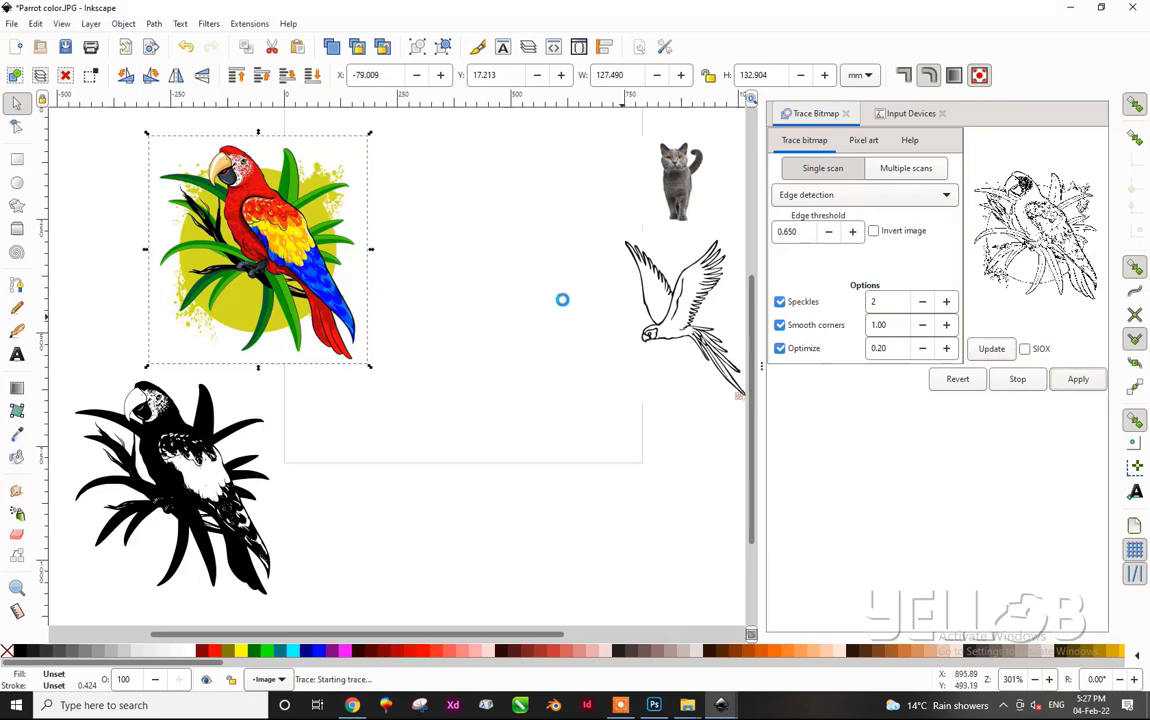
- Place the outline trace beside the black silhouette and nudge the colour parrot left
click(270, 205)
mouse_move(270, 205)
mouse_down()
mouse_move(487, 201)
mouse_move(516, 217)
mouse_move(500, 391)
mouse_move(510, 378)
mouse_up()
scroll(510, 378, up, 3)
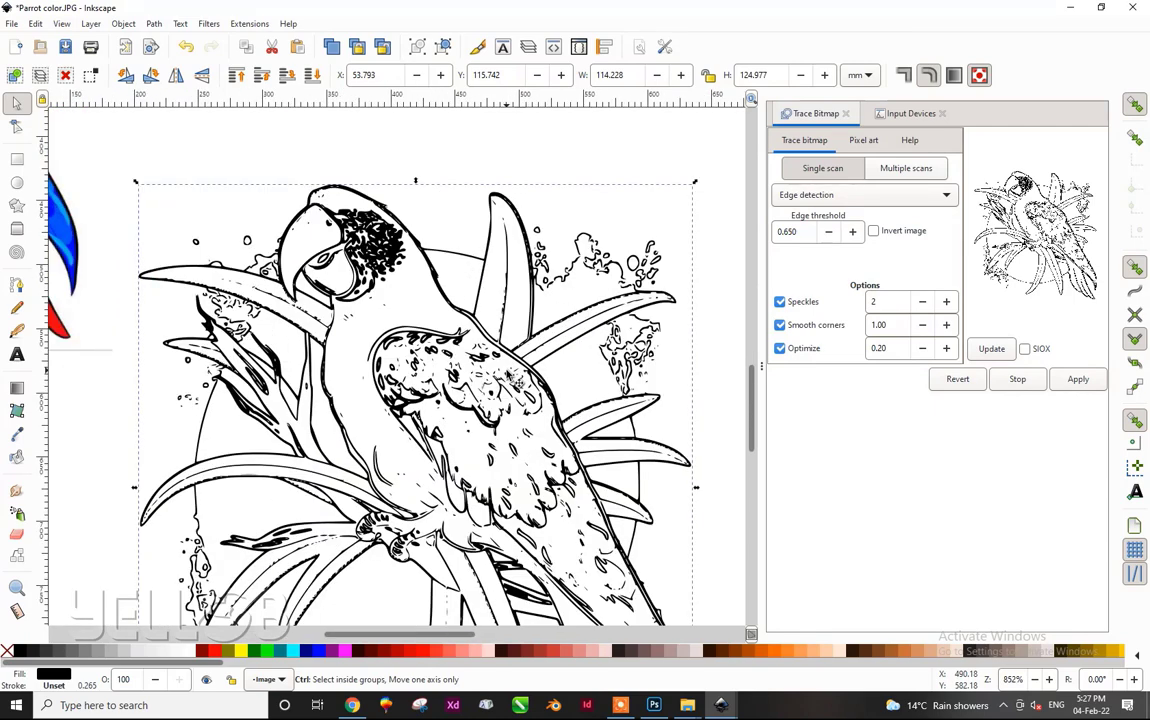
scroll(501, 368, down, 1)
scroll(501, 368, down, 2)
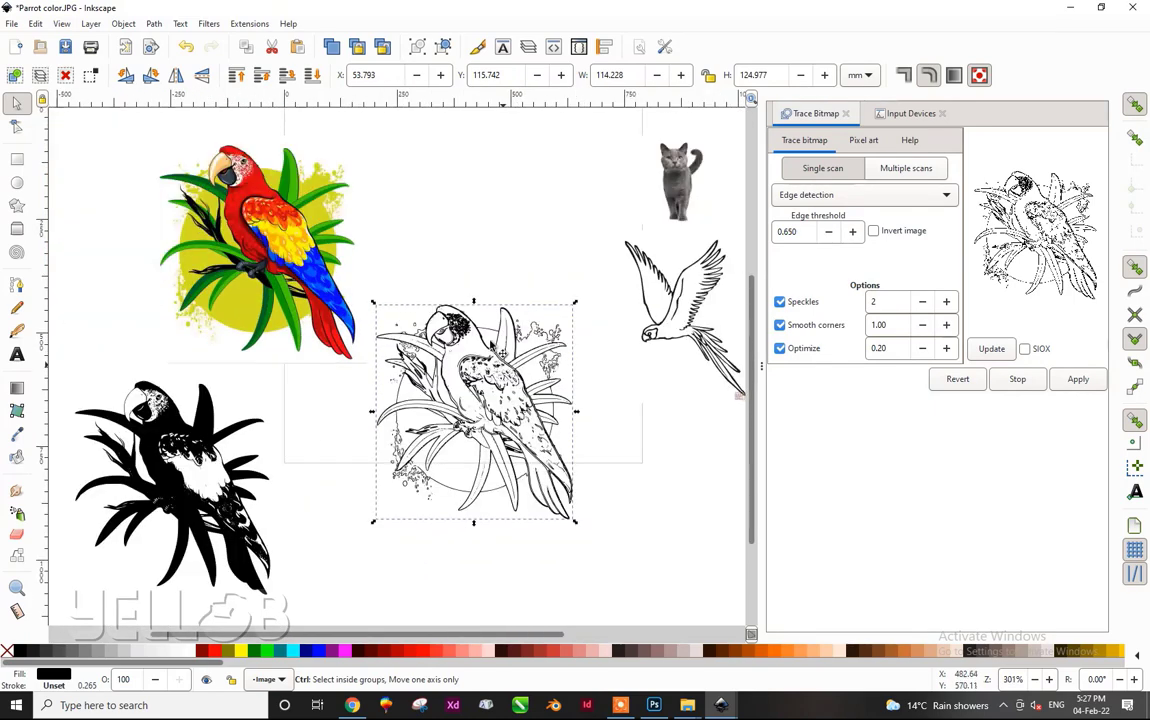
mouse_move(447, 318)
mouse_down()
mouse_move(420, 408)
mouse_move(349, 399)
mouse_up()
drag(258, 207, 206, 202)
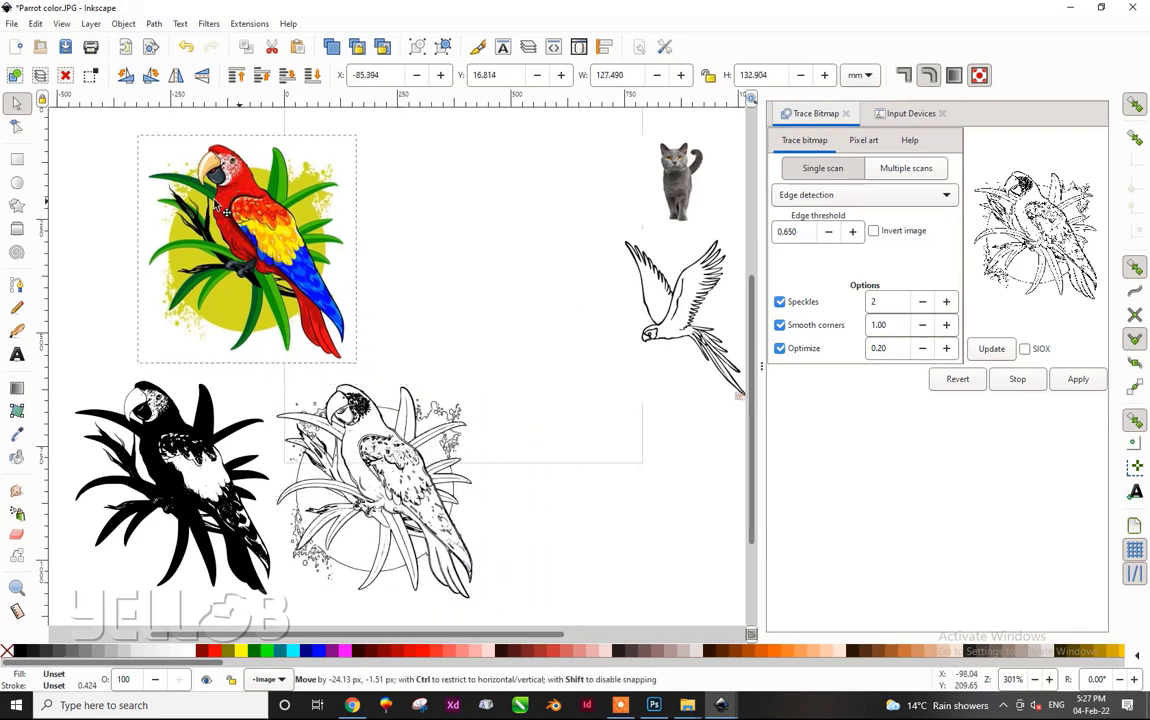
- Create an 8-colour Color quantization trace and move it right of the colour parrot
click(858, 197)
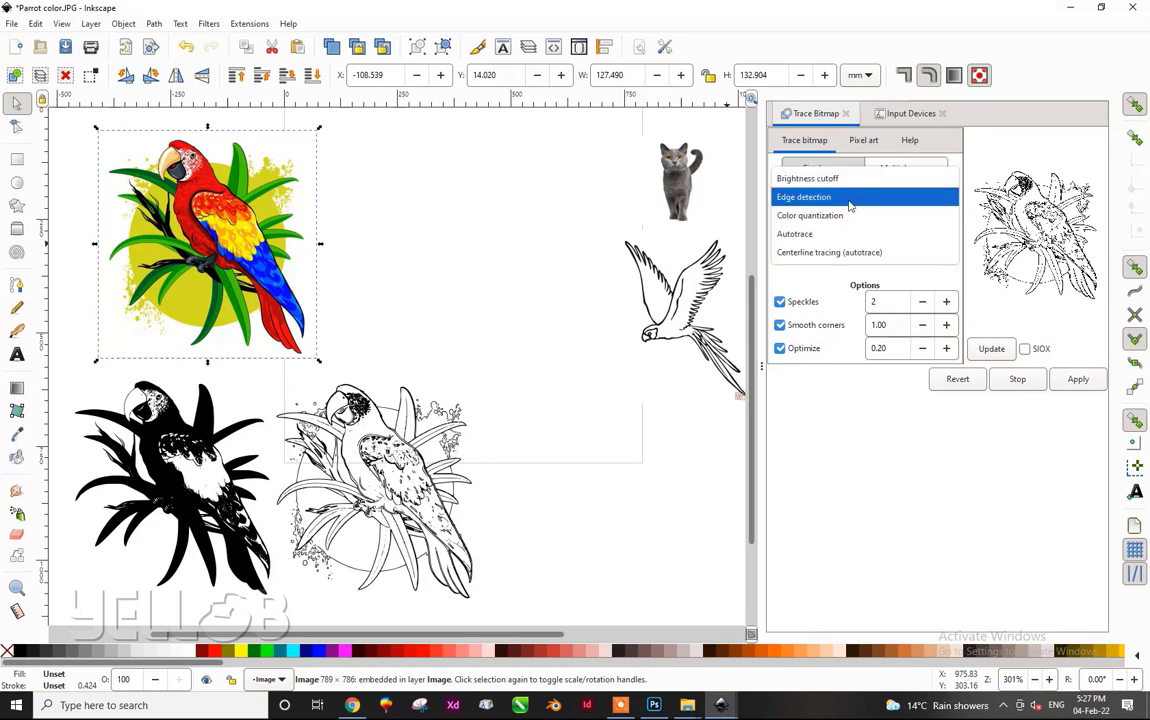
click(802, 217)
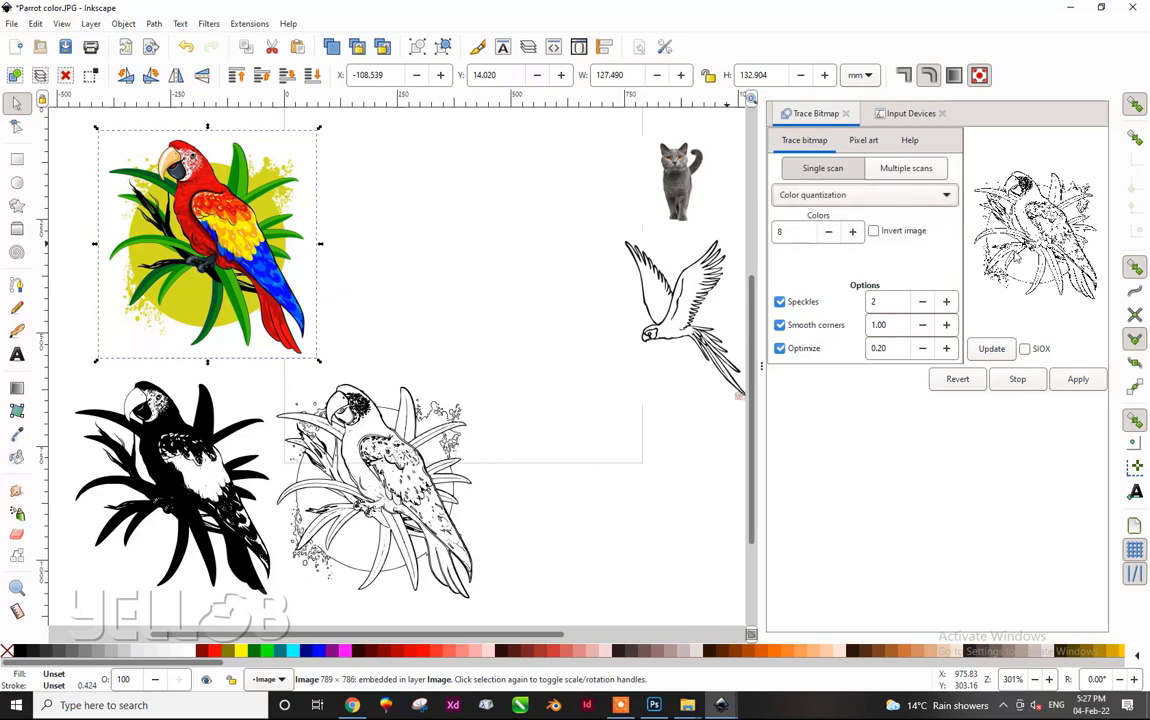
click(1002, 349)
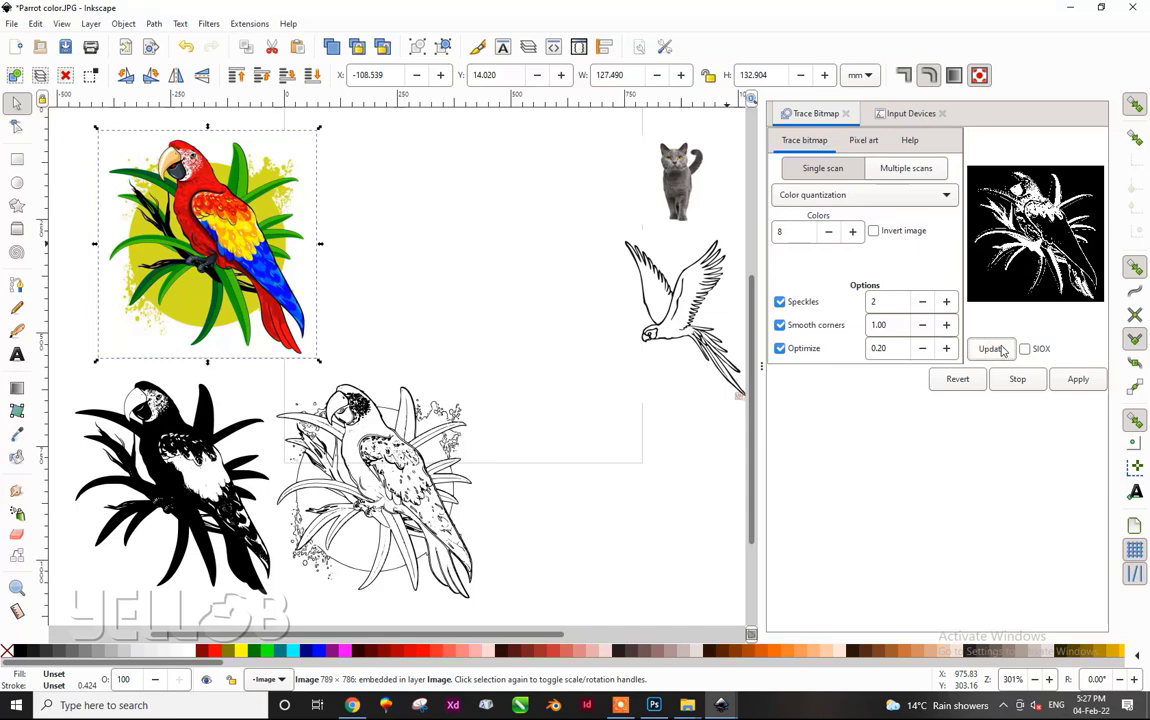
click(1078, 379)
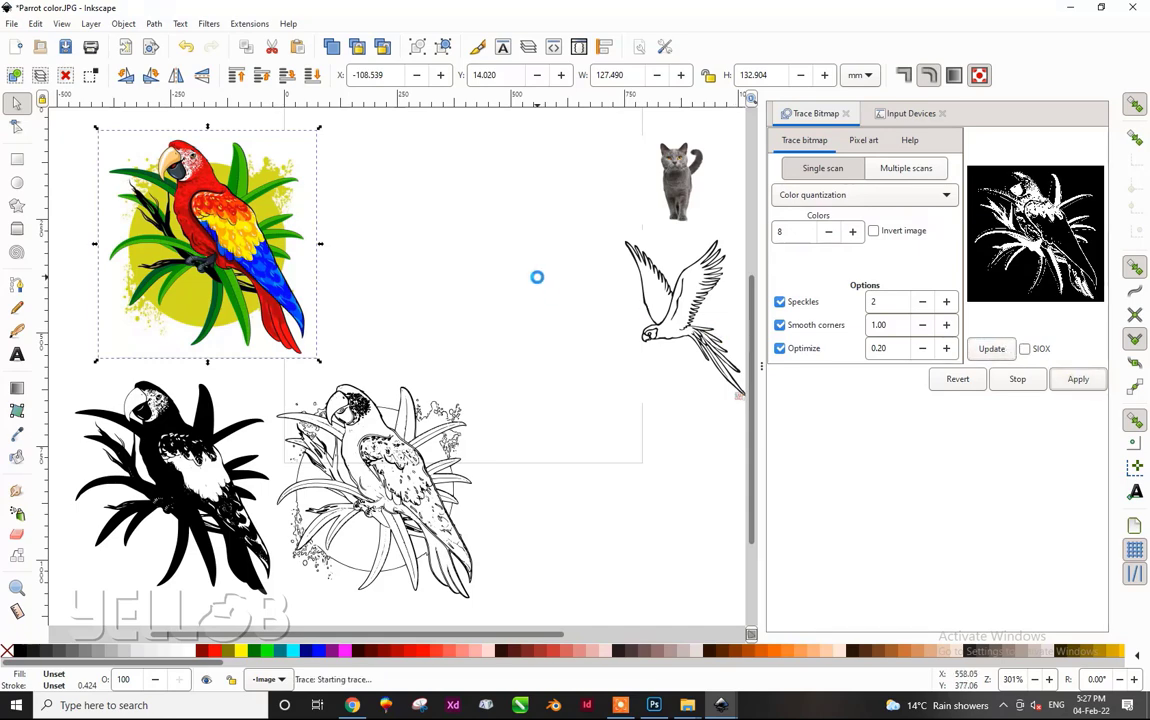
mouse_move(308, 218)
mouse_down()
mouse_move(505, 213)
mouse_move(570, 226)
mouse_up()
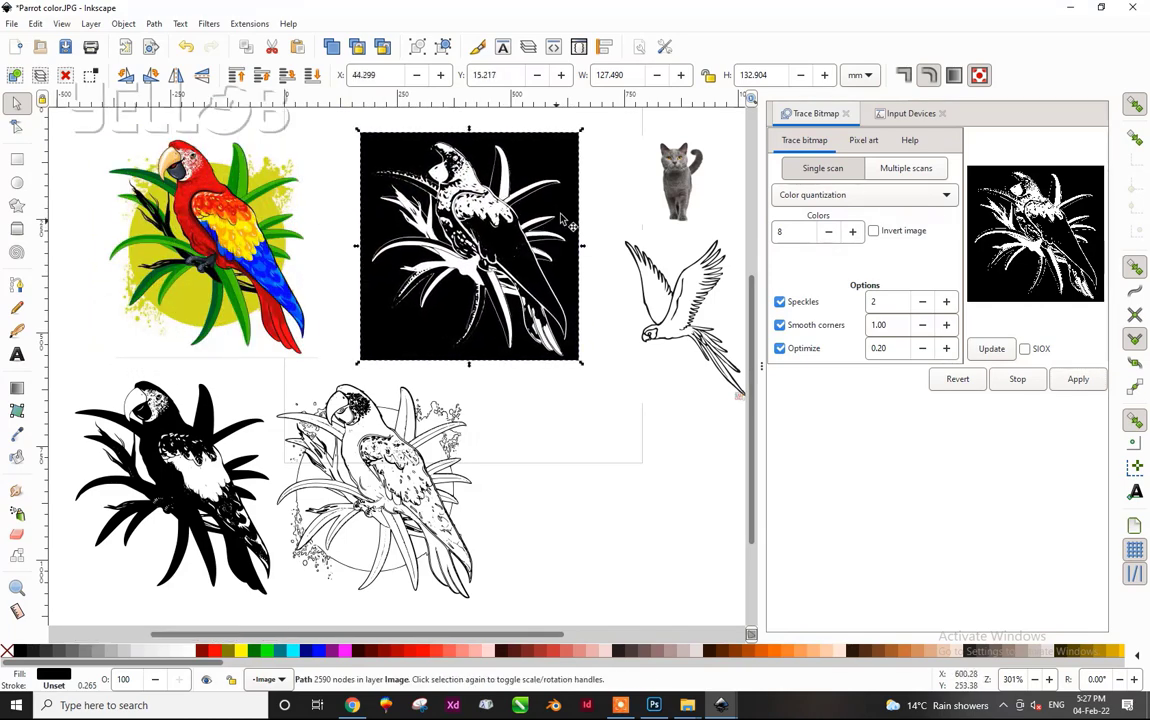
- Fill the quantization trace green and the black silhouette teal
drag(570, 226, 549, 218)
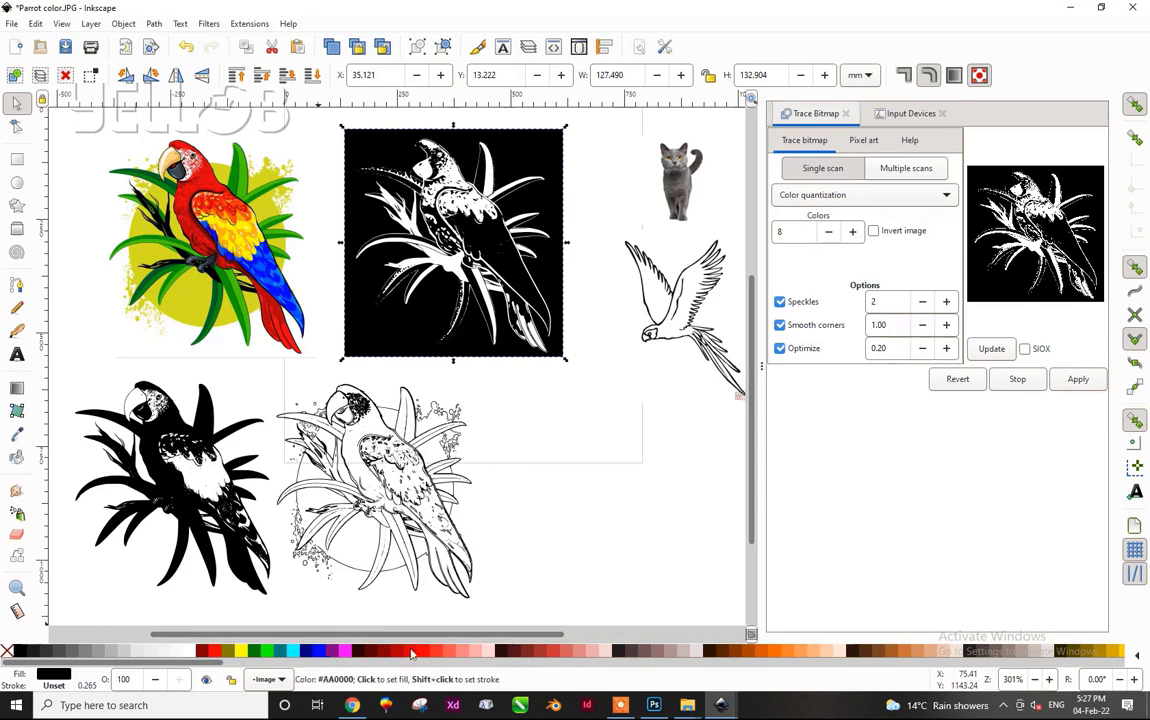
click(252, 654)
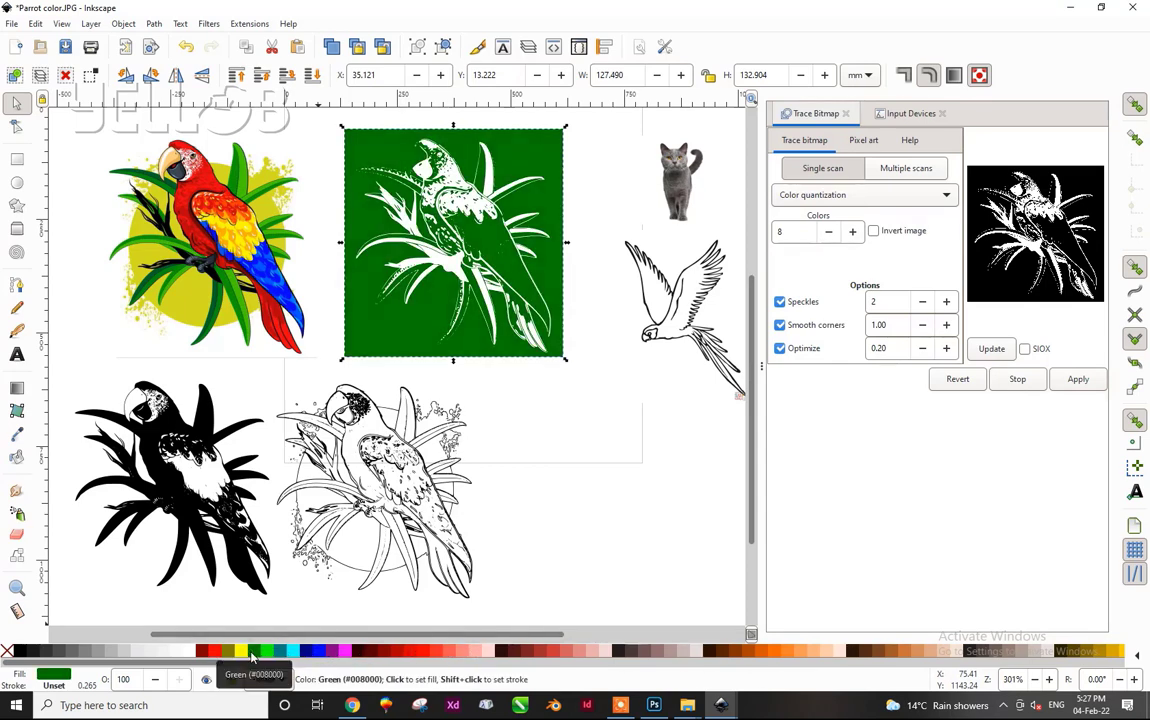
click(205, 430)
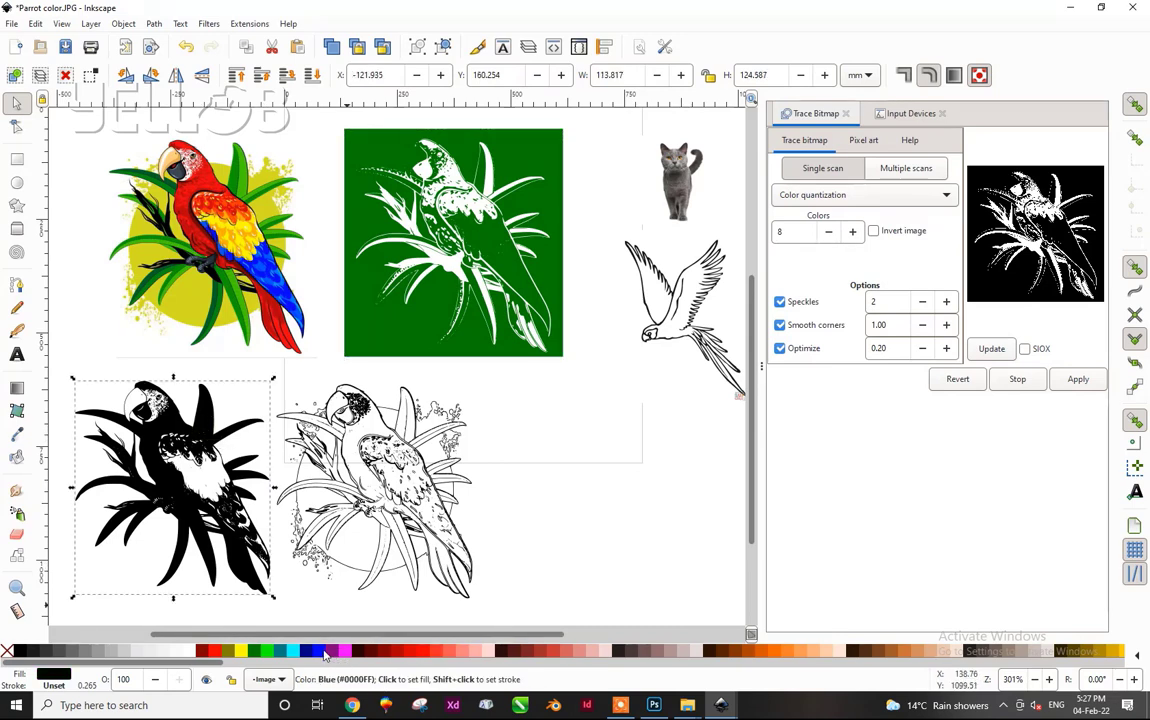
click(283, 652)
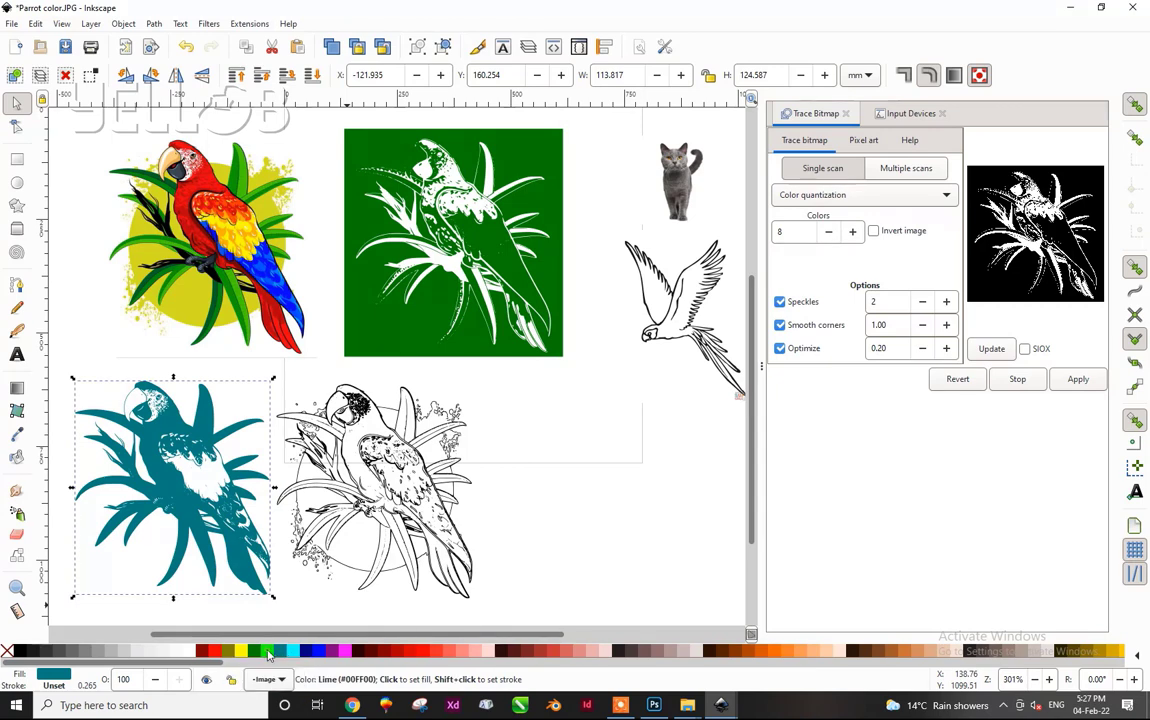
click(268, 651)
click(283, 651)
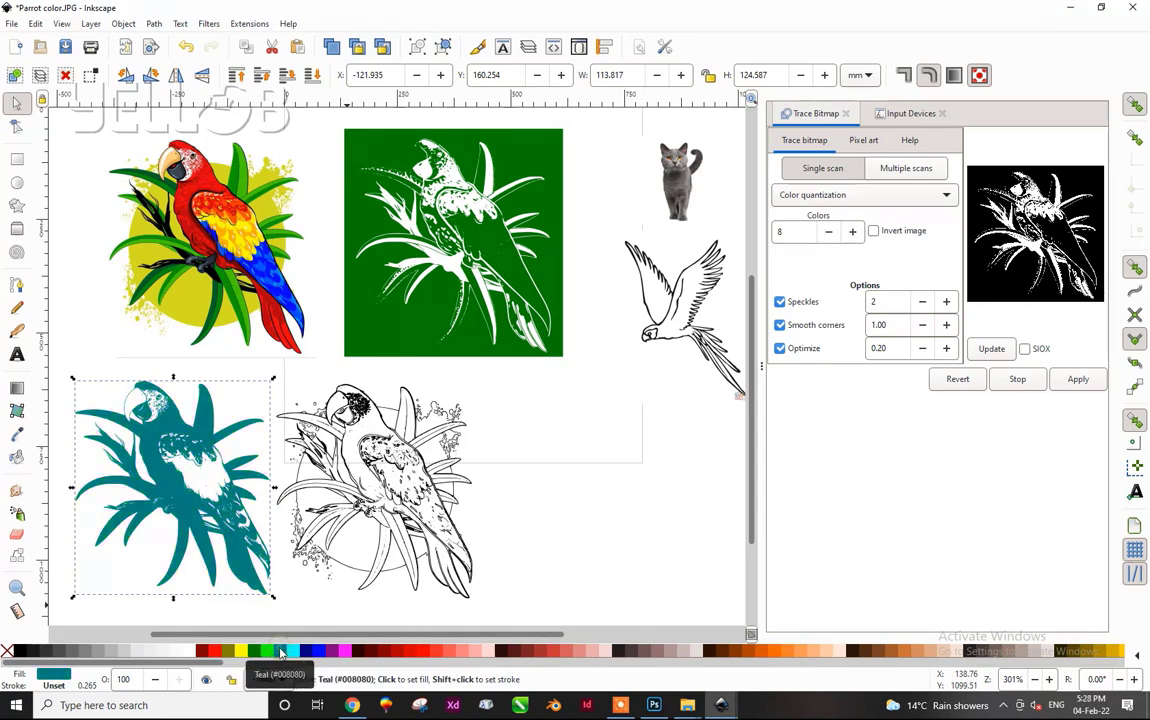
- Keep the outline trace black and shift the traces into a neat arrangement
click(385, 432)
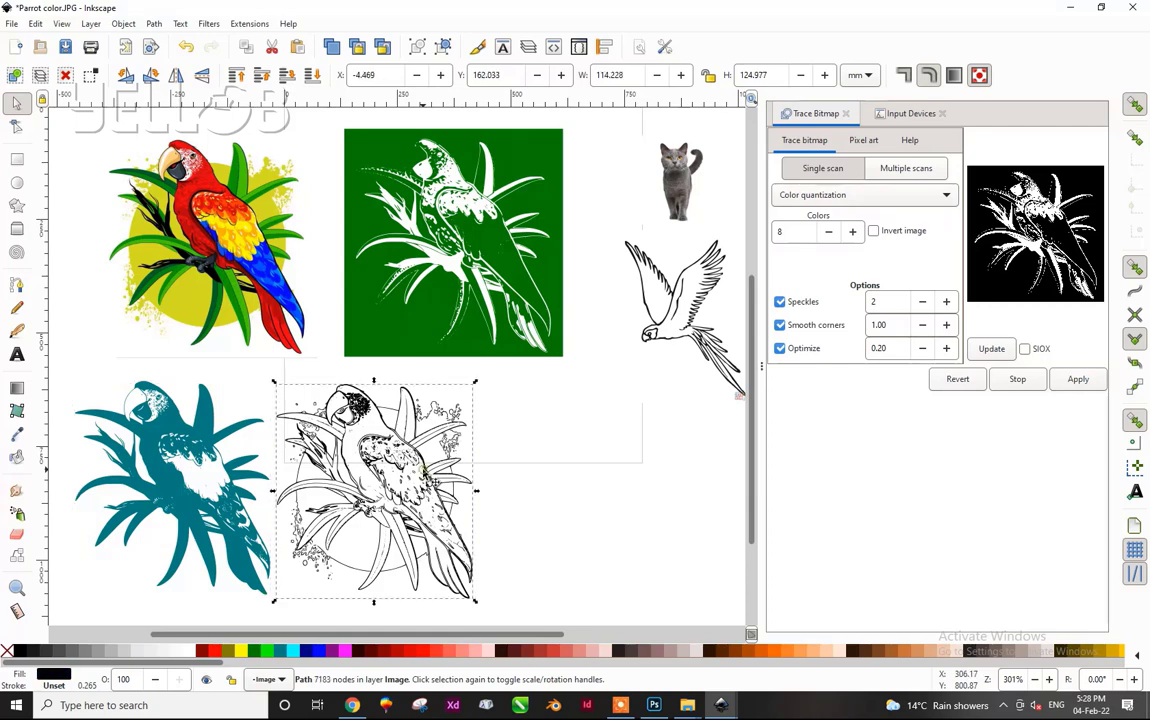
click(231, 651)
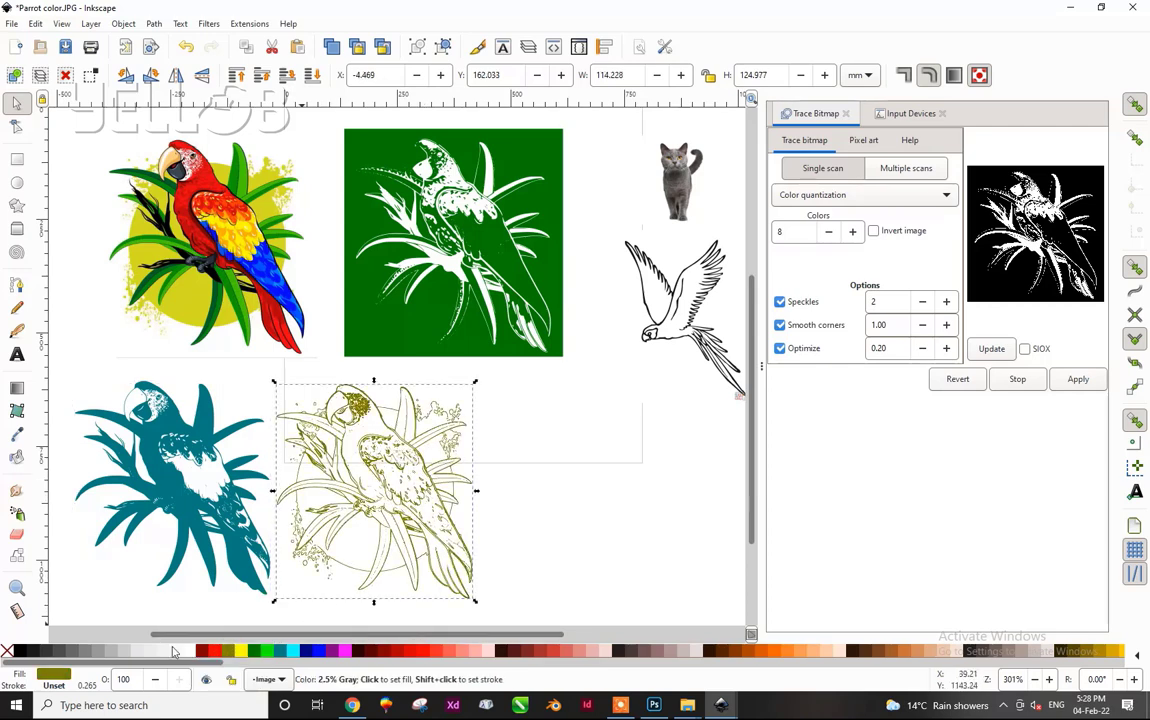
click(17, 651)
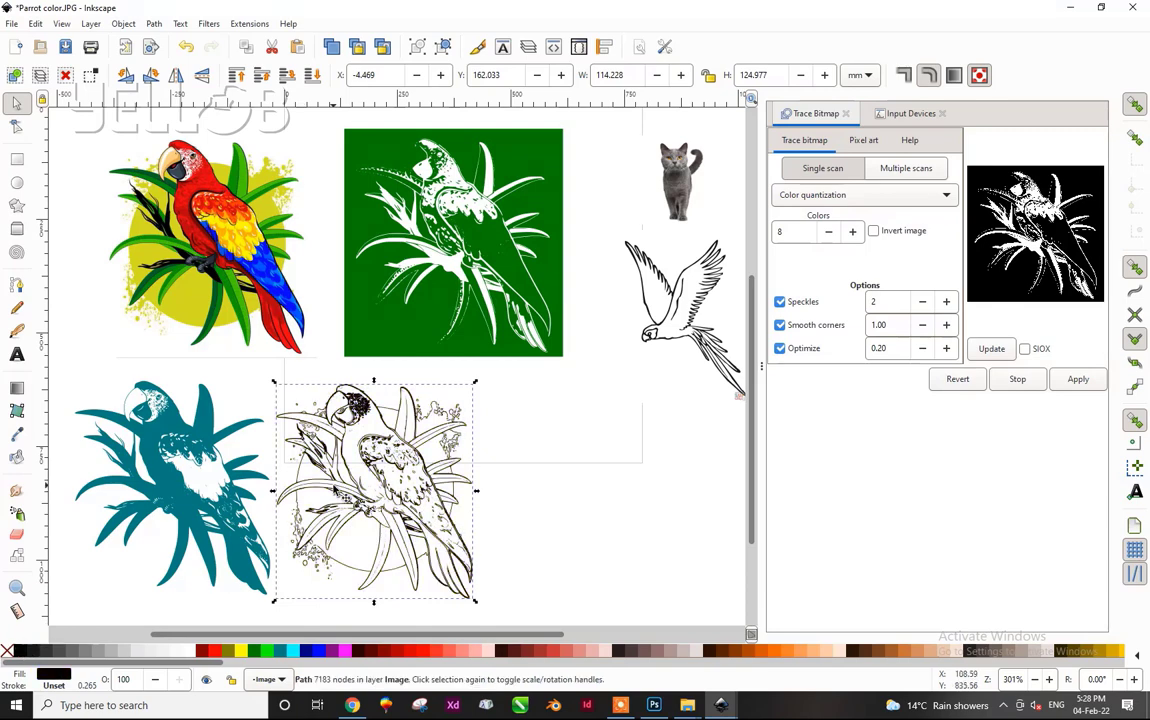
drag(219, 470, 192, 467)
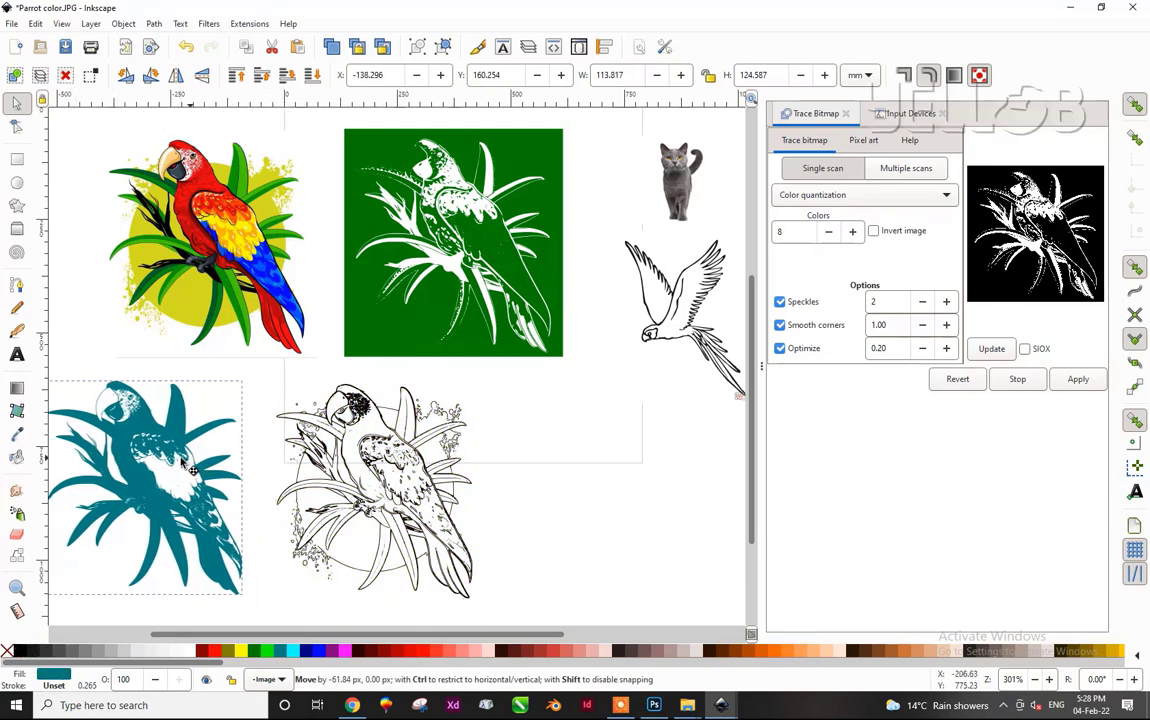
drag(427, 470, 400, 466)
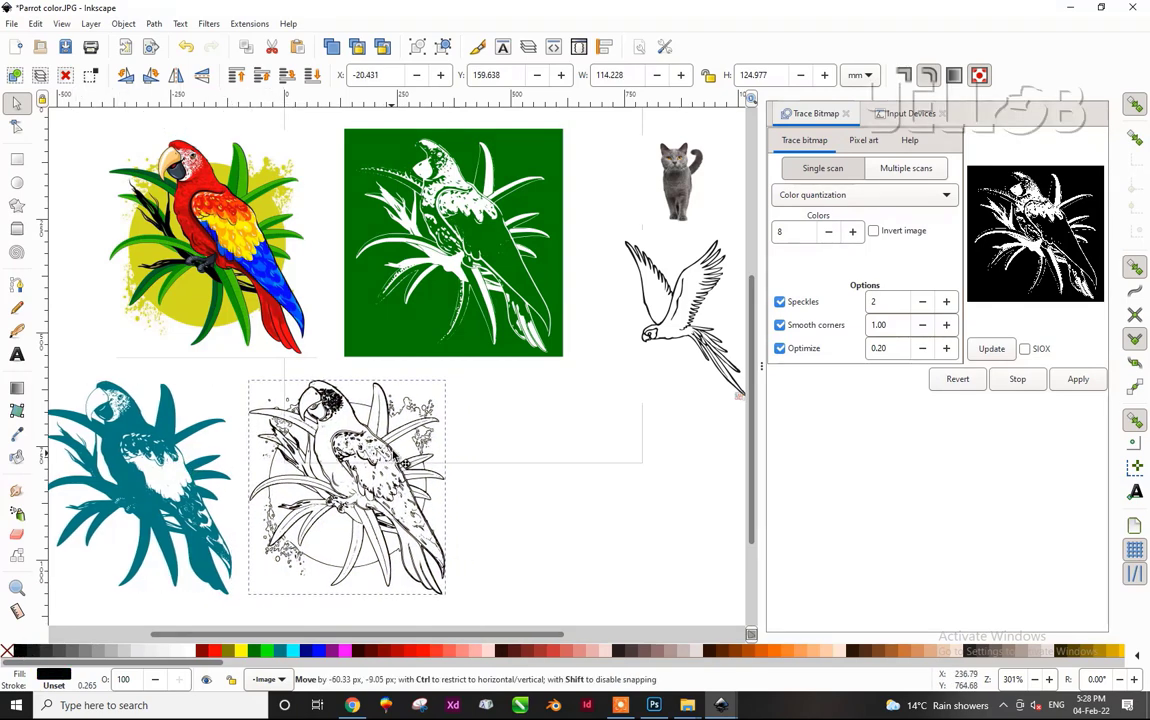
drag(471, 330, 476, 310)
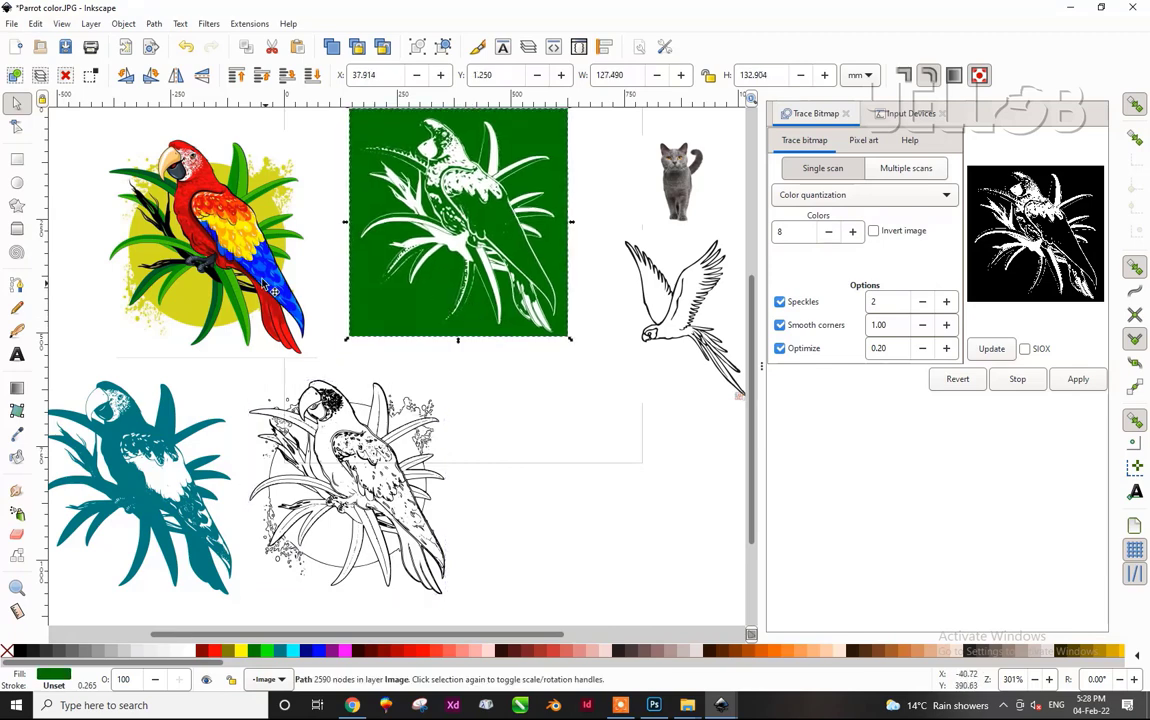
- Create an Autotrace trace of the colour parrot
click(232, 246)
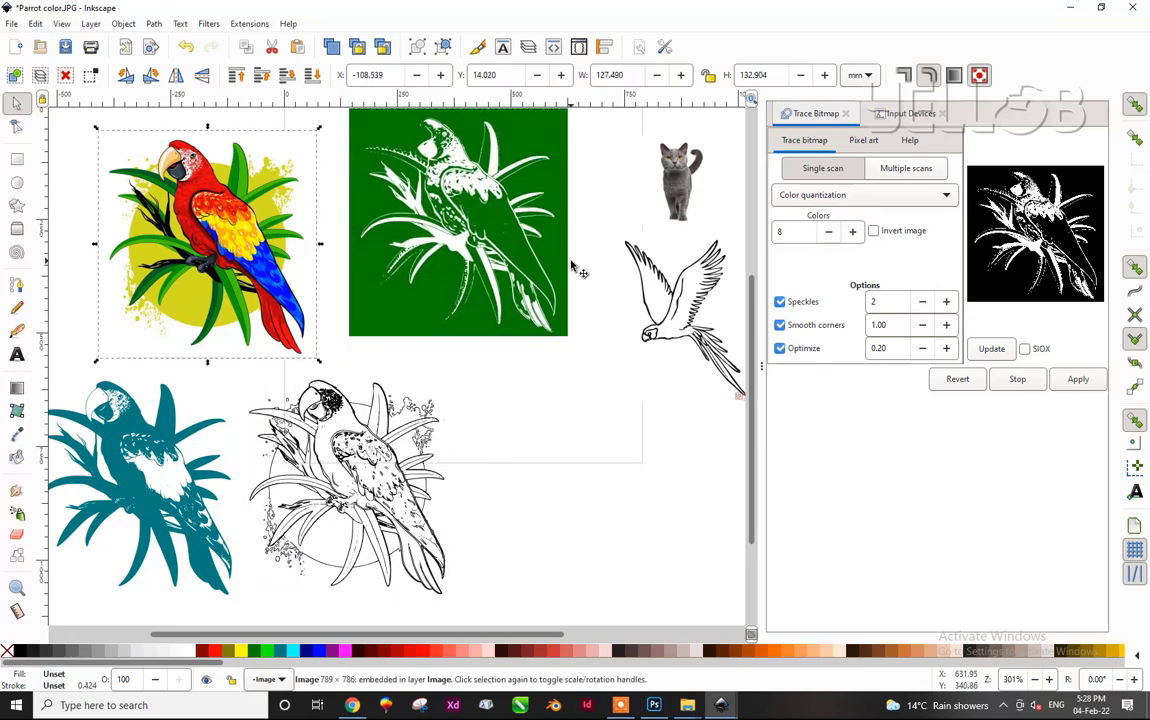
click(838, 195)
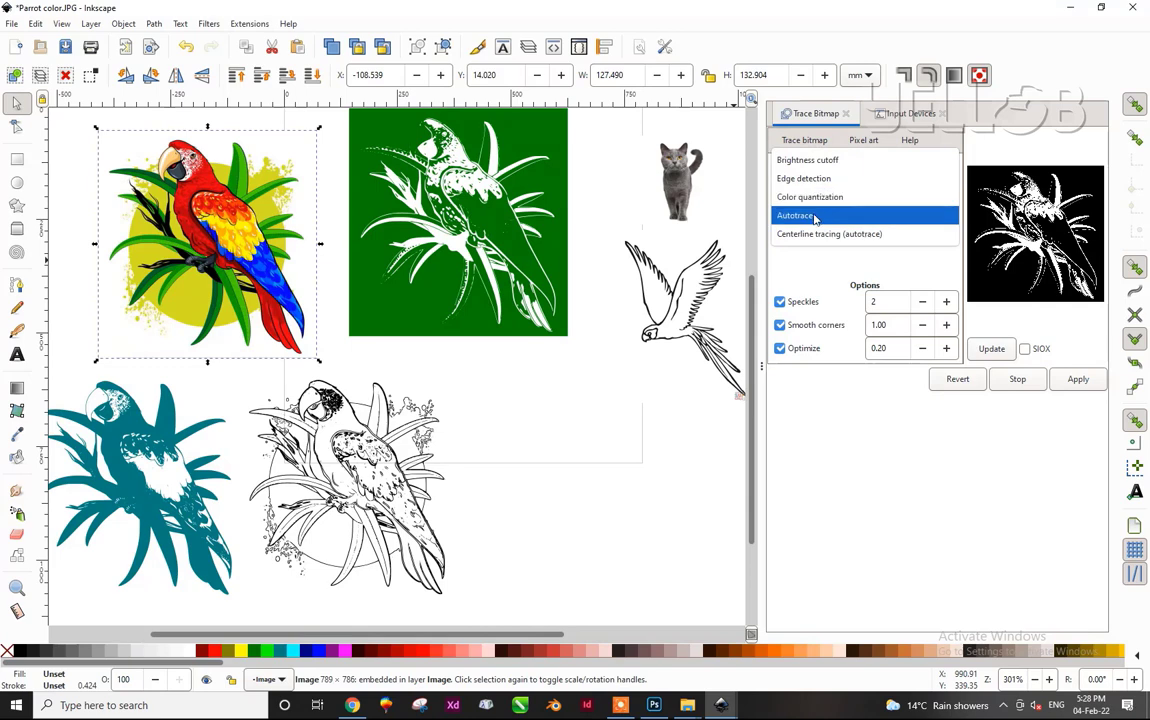
click(822, 215)
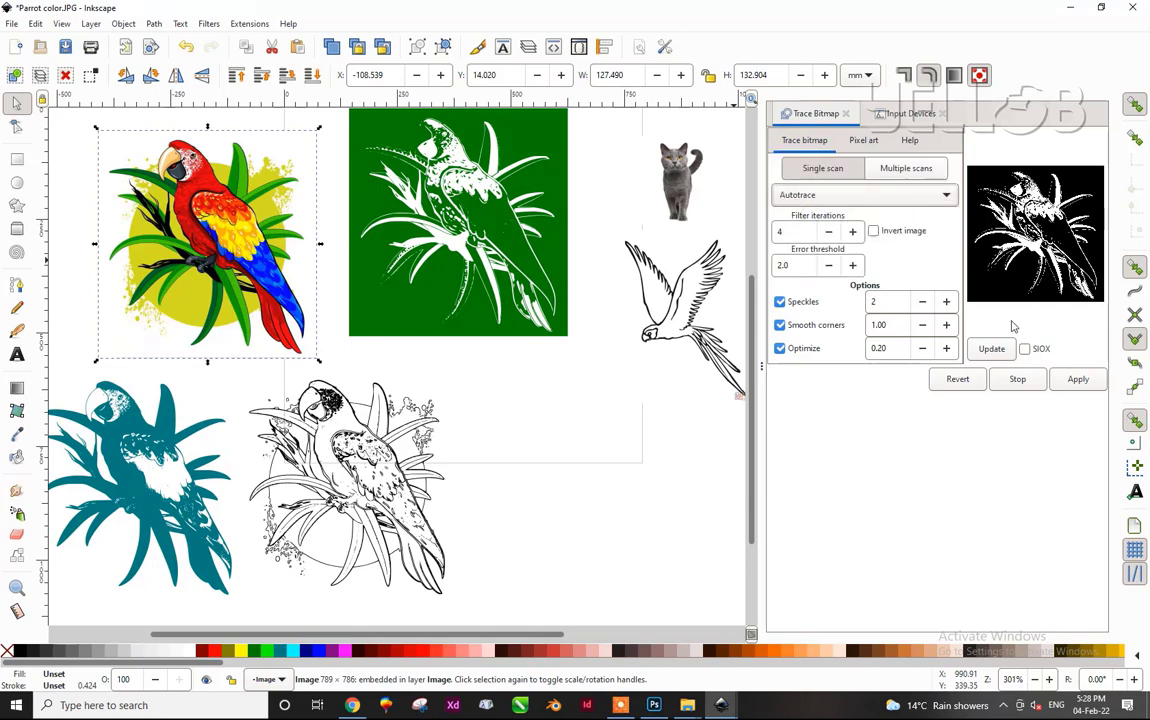
click(993, 350)
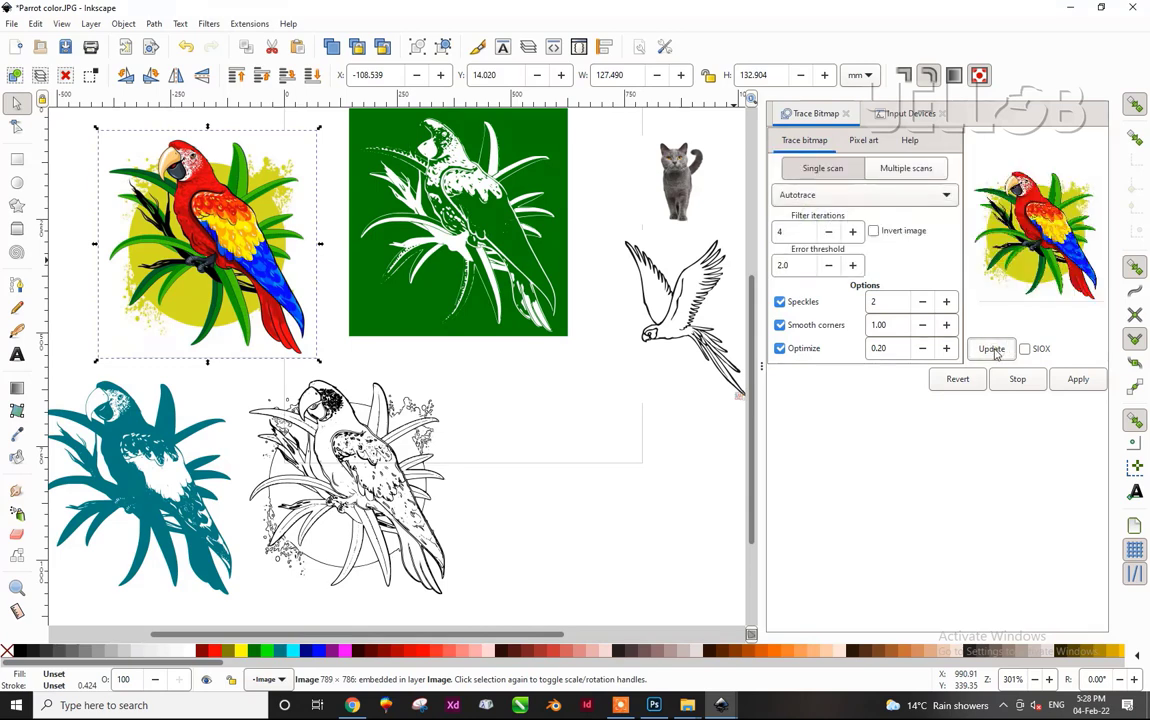
click(1080, 382)
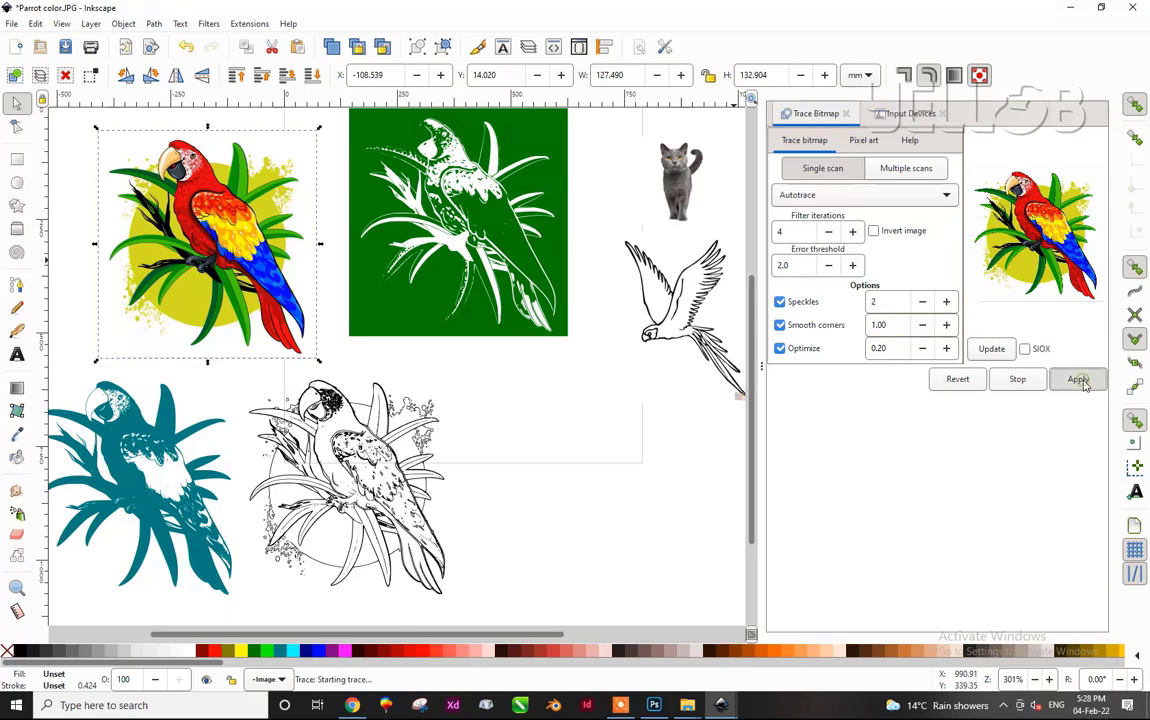
- Move the traced parrot to lower right, filled maroon, undoing a trial magenta fill
click(295, 262)
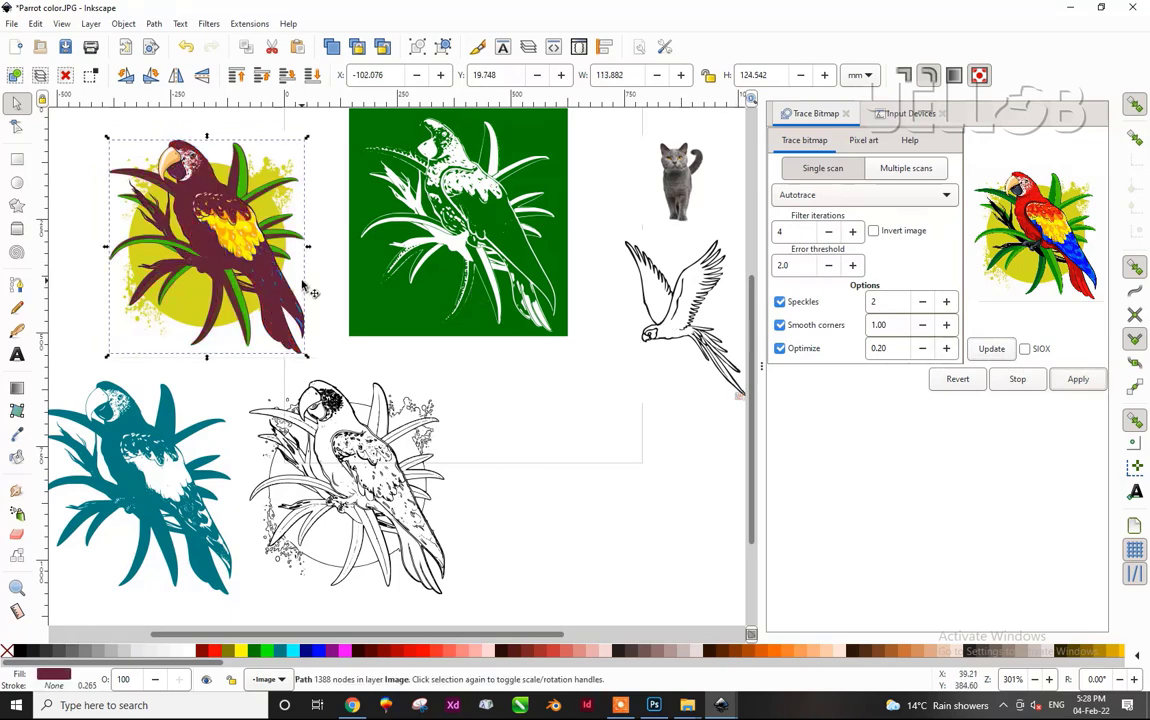
mouse_move(270, 280)
mouse_down()
mouse_move(630, 507)
mouse_move(634, 493)
mouse_up()
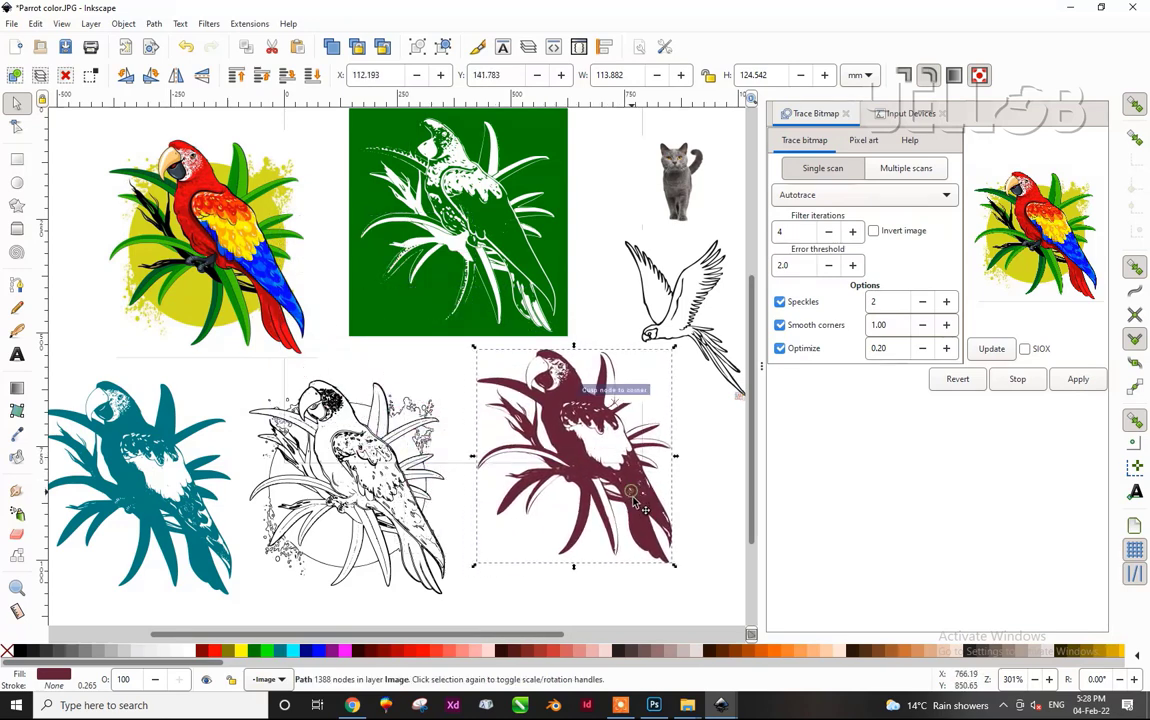
drag(633, 493, 638, 512)
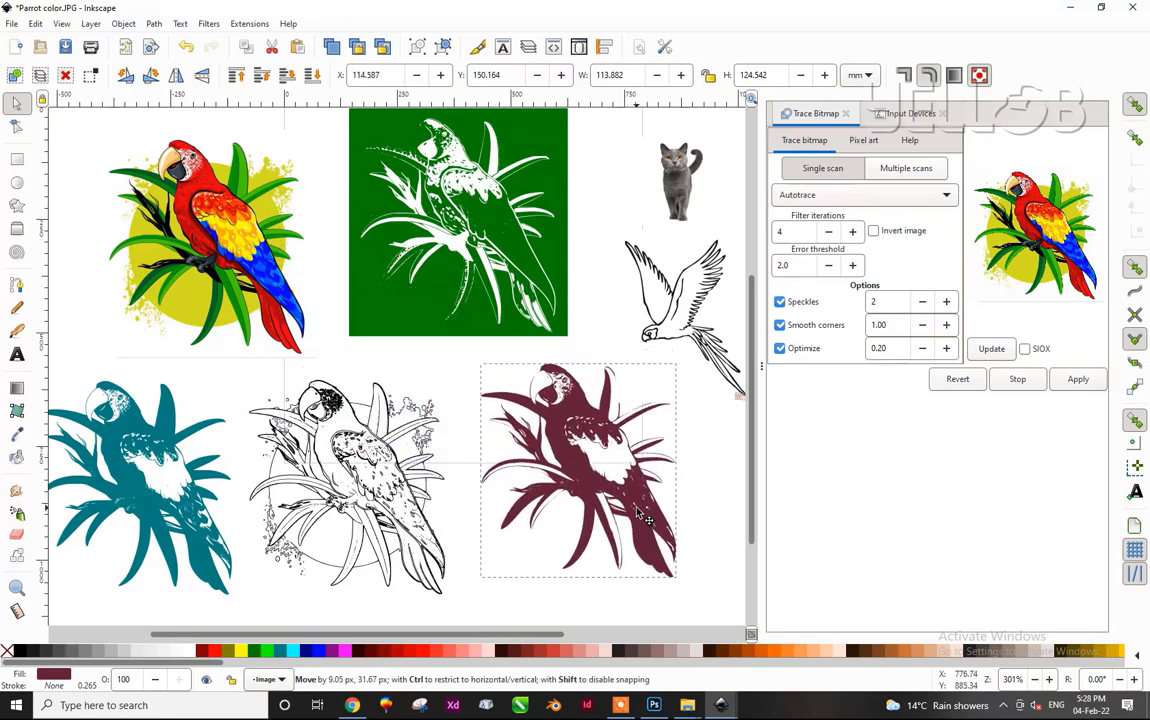
click(357, 651)
click(345, 651)
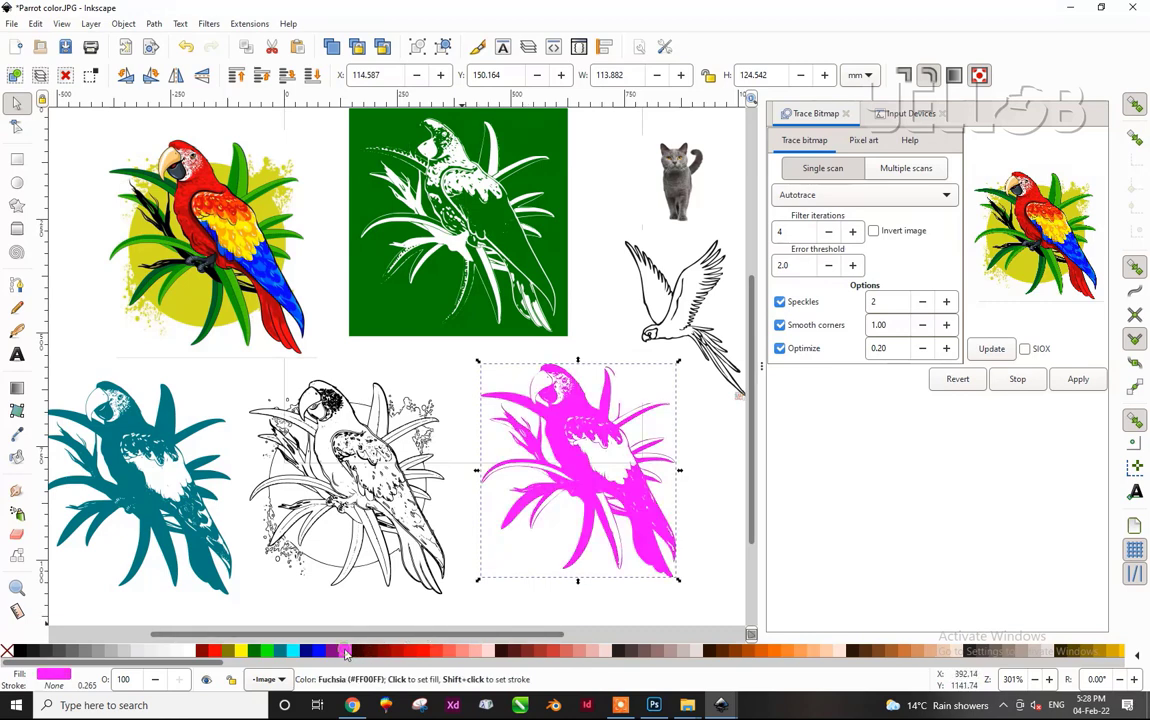
key(ctrl)
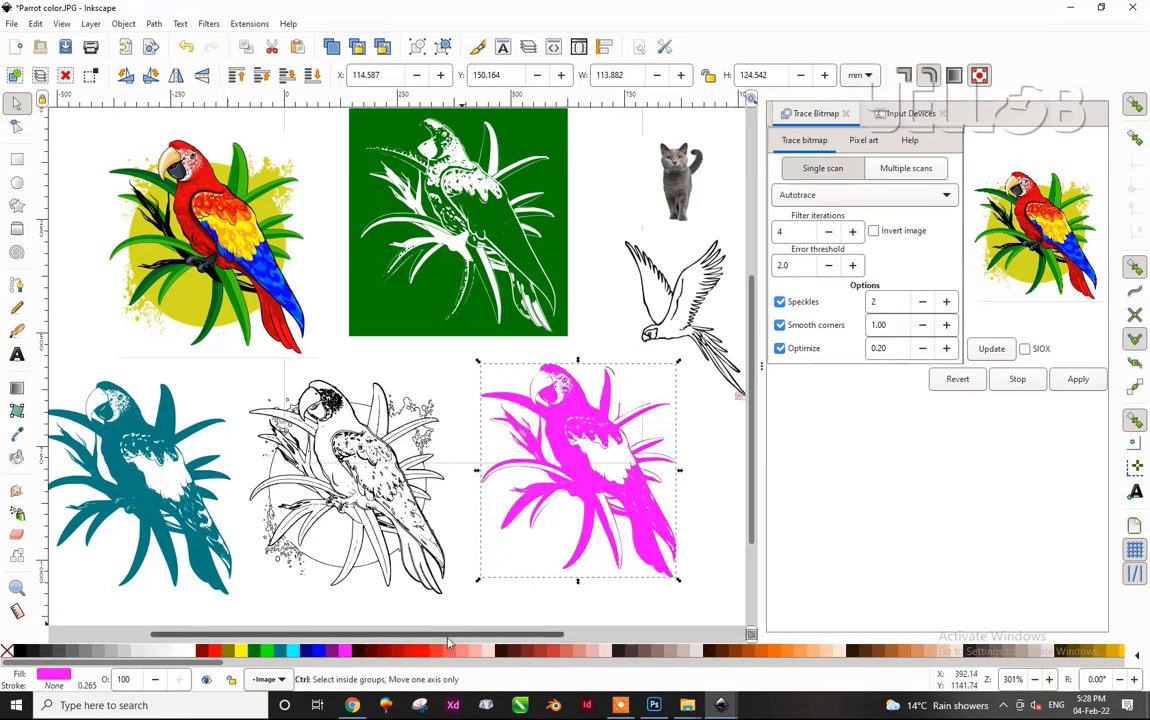
key(ctrl+z)
key(ctrl+z)
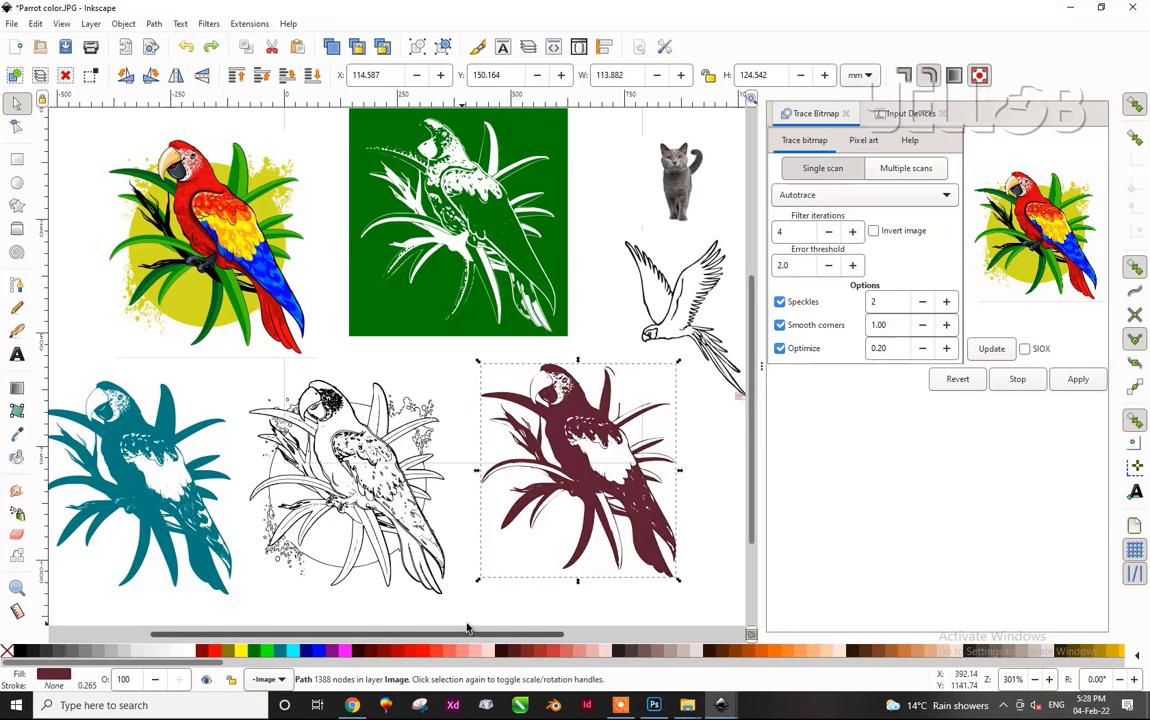
- Nudge the maroon parrot left and up and move the green trace up
drag(629, 508, 607, 508)
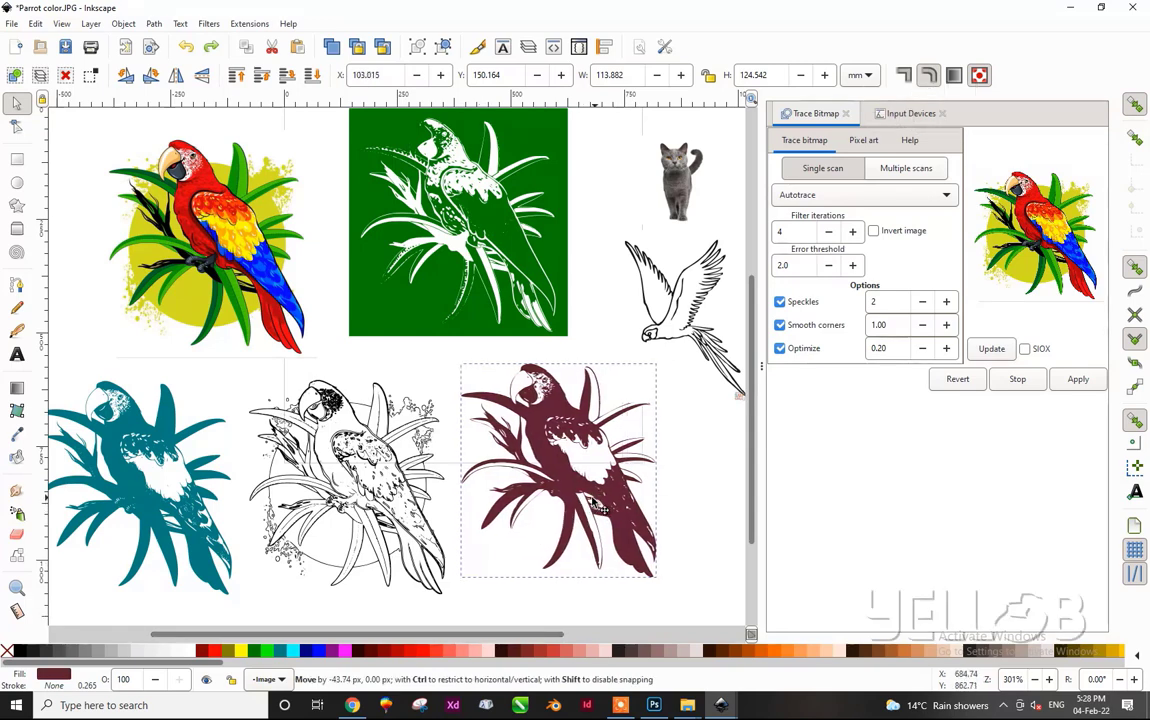
drag(523, 333, 532, 216)
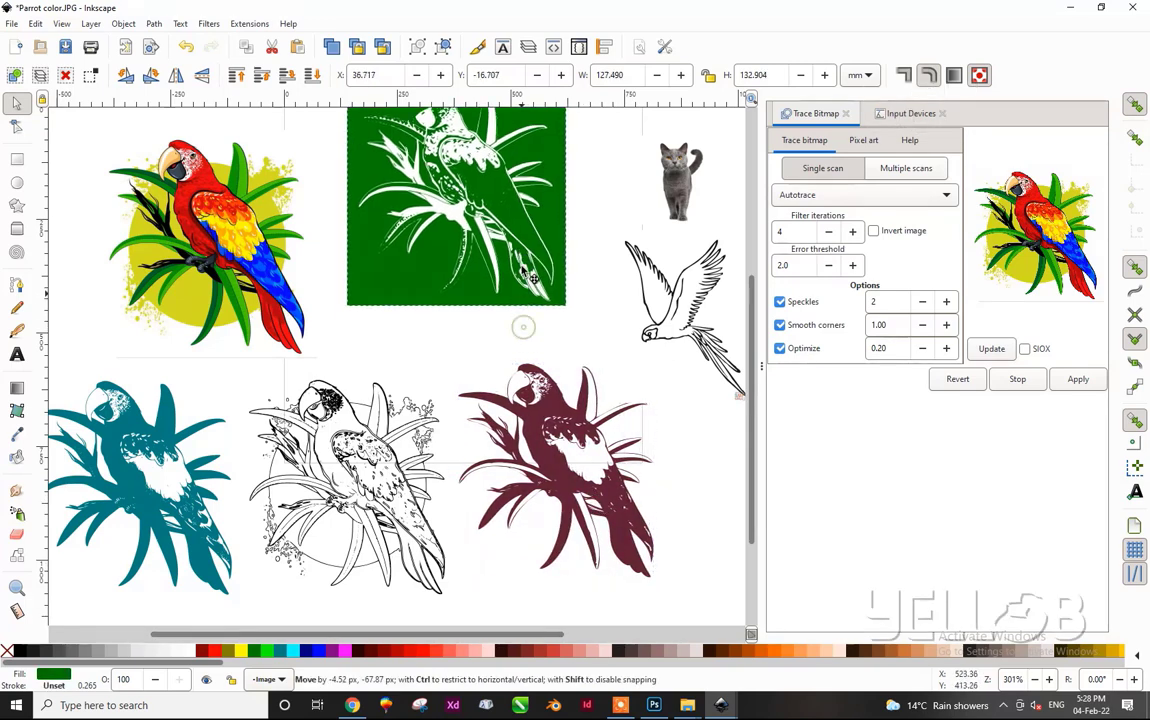
drag(556, 461, 528, 356)
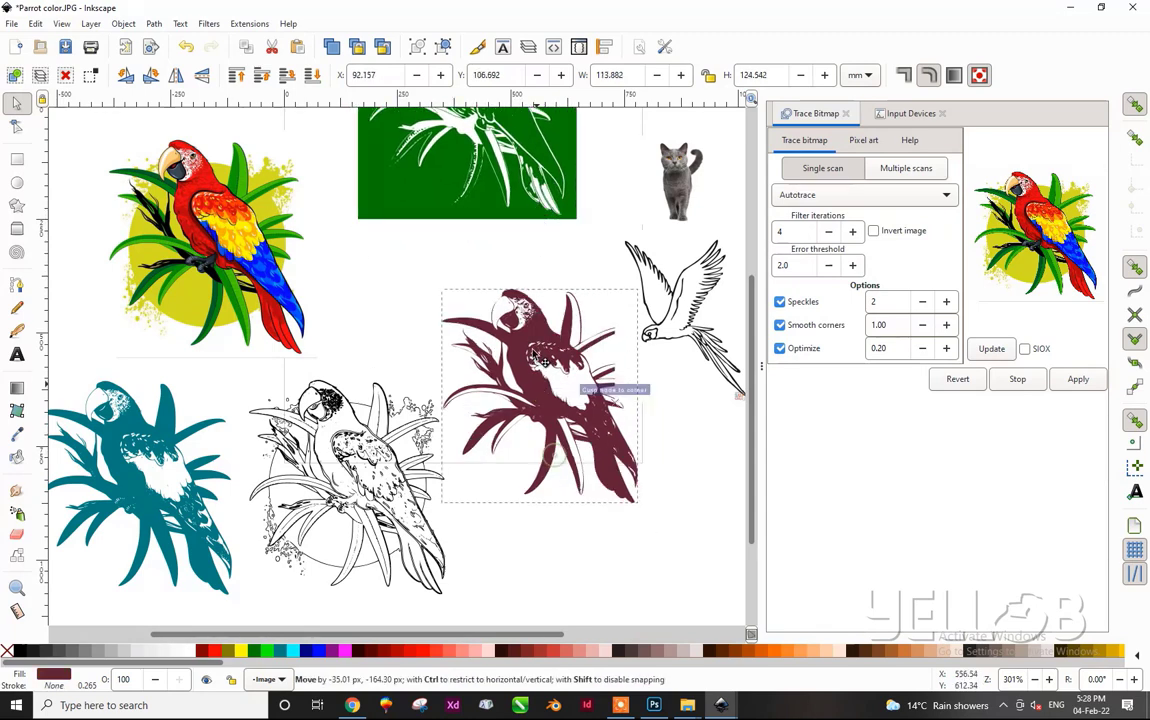
scroll(530, 358, down, 1)
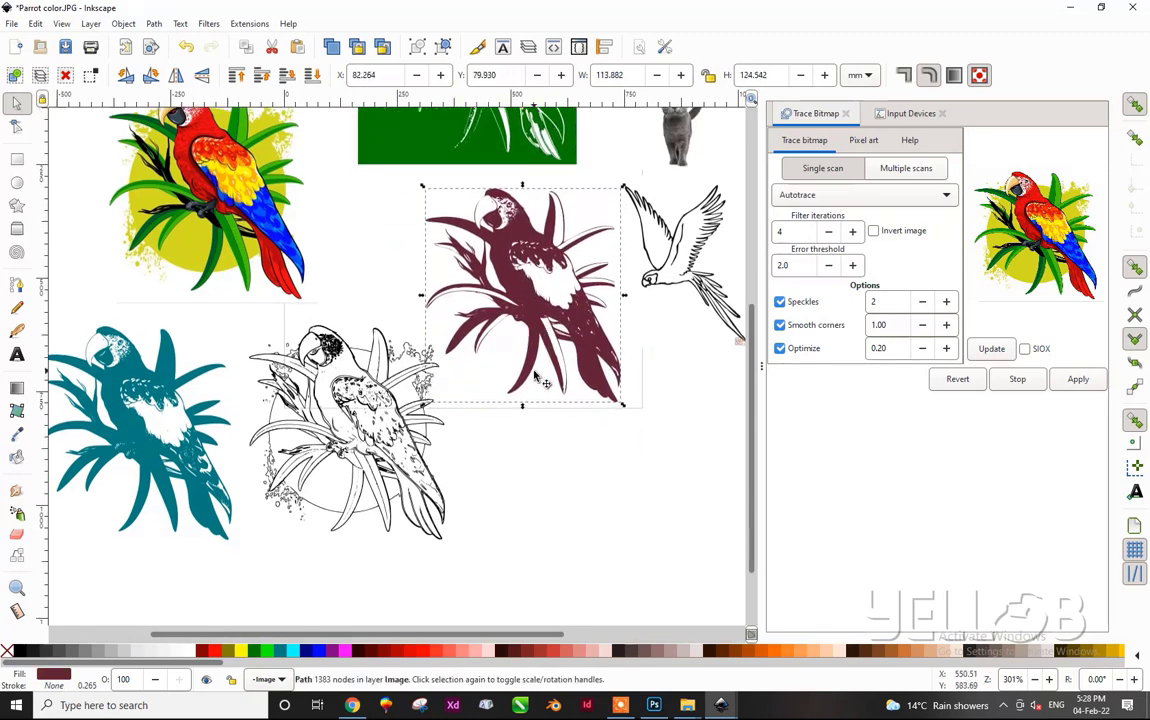
ctrl+scroll(535, 372, down, 1)
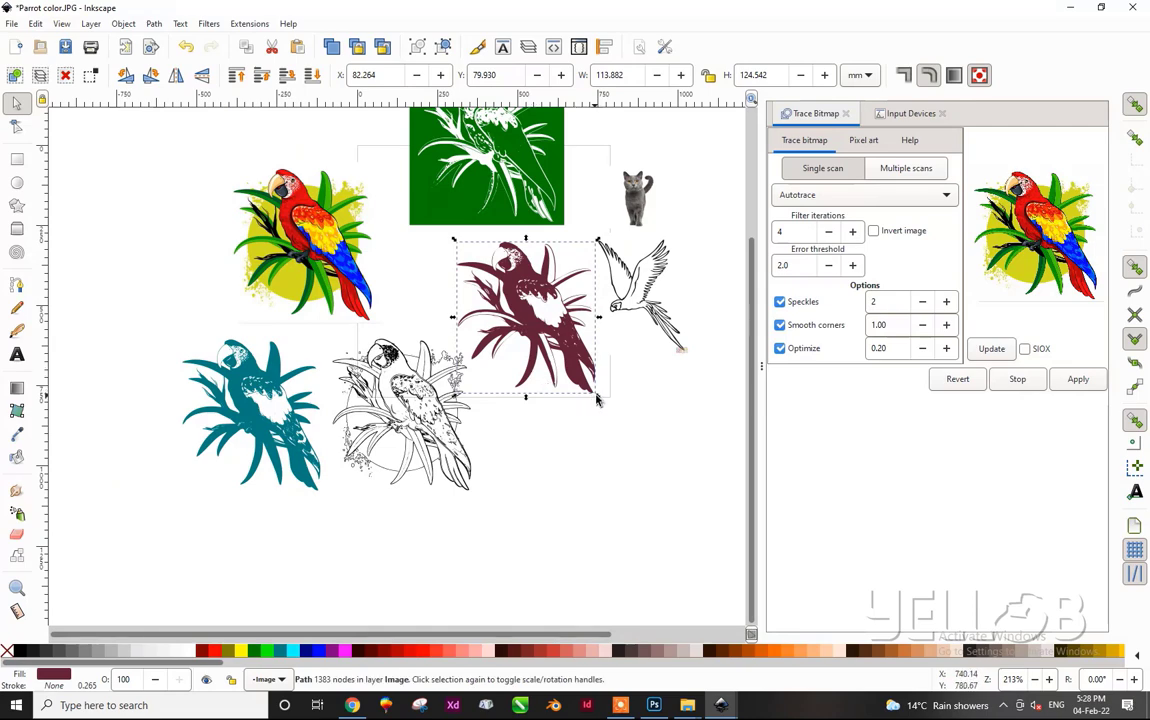
scroll(560, 388, up, 1)
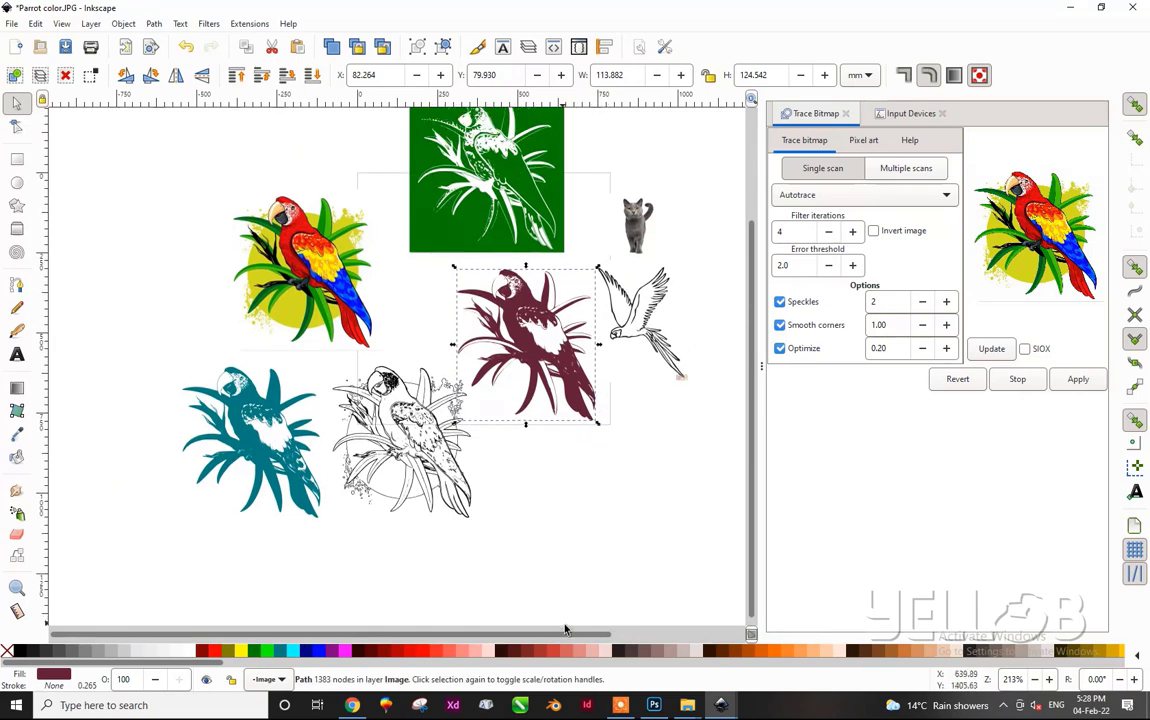
drag(572, 634, 632, 634)
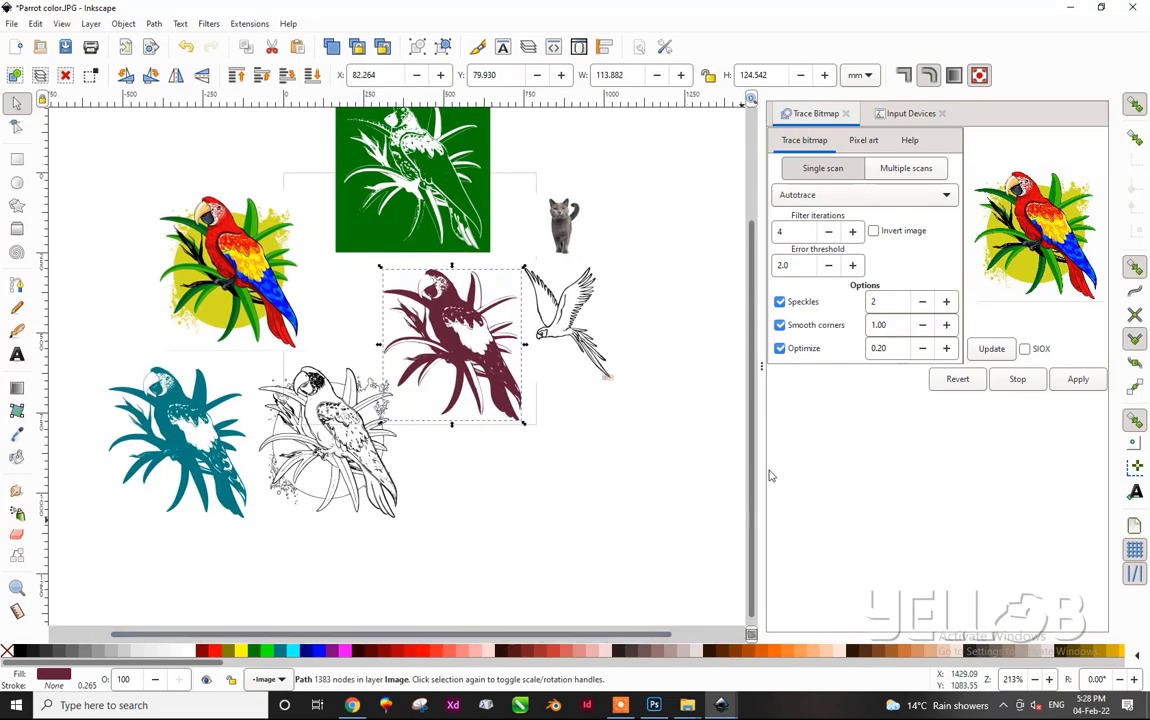
- Choose Centerline tracing, spread the traces and cat aside, and centre the colour parrot
click(847, 195)
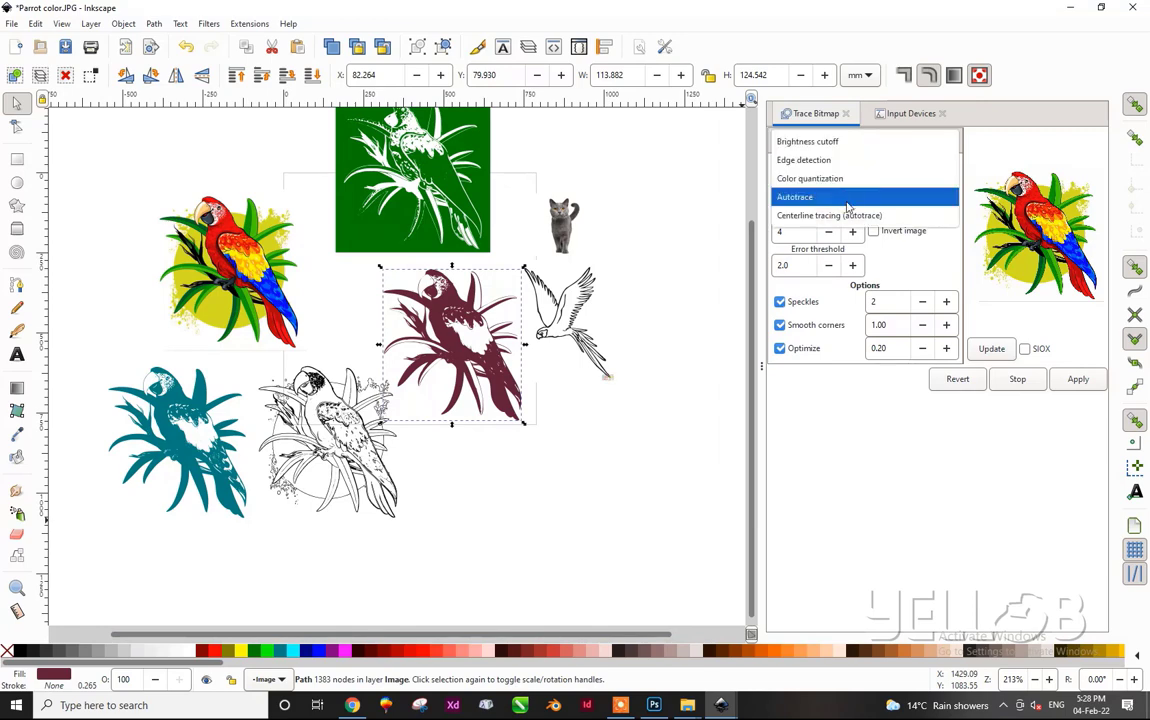
drag(178, 445, 138, 448)
drag(306, 404, 270, 405)
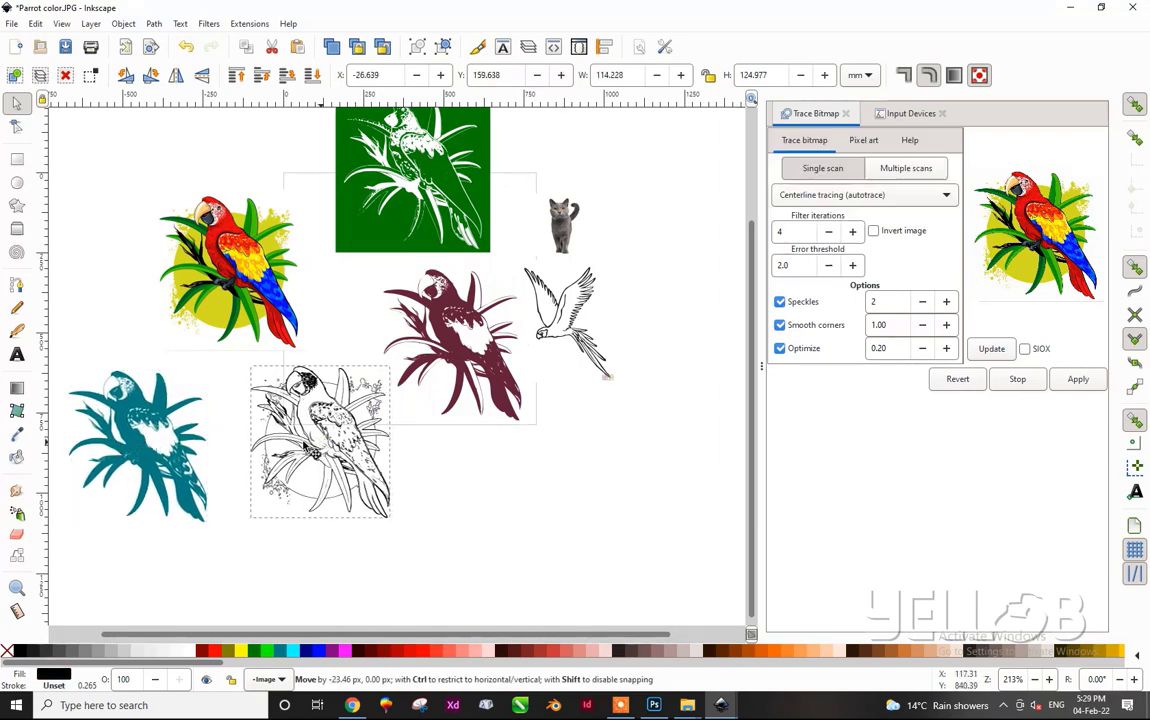
mouse_move(451, 345)
mouse_down()
mouse_move(256, 582)
mouse_move(263, 588)
mouse_up()
mouse_move(452, 218)
mouse_down()
mouse_move(145, 150)
mouse_move(143, 184)
mouse_up()
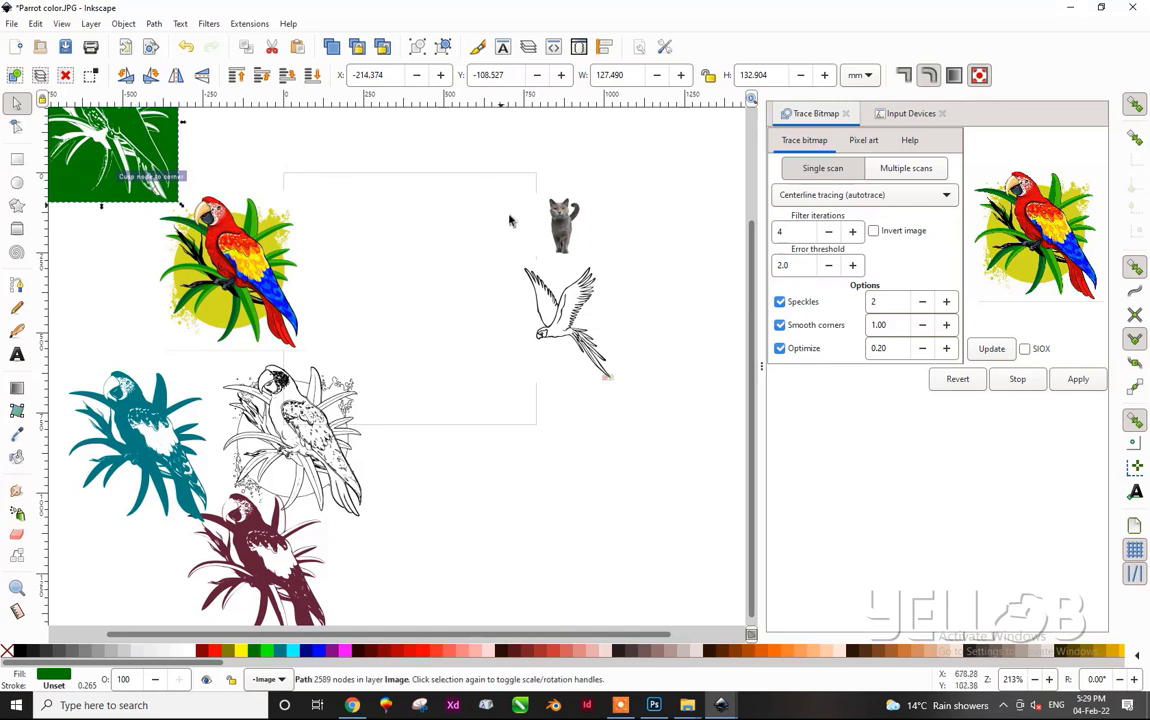
mouse_move(530, 214)
mouse_down()
mouse_move(508, 248)
mouse_move(425, 170)
mouse_move(431, 125)
mouse_up()
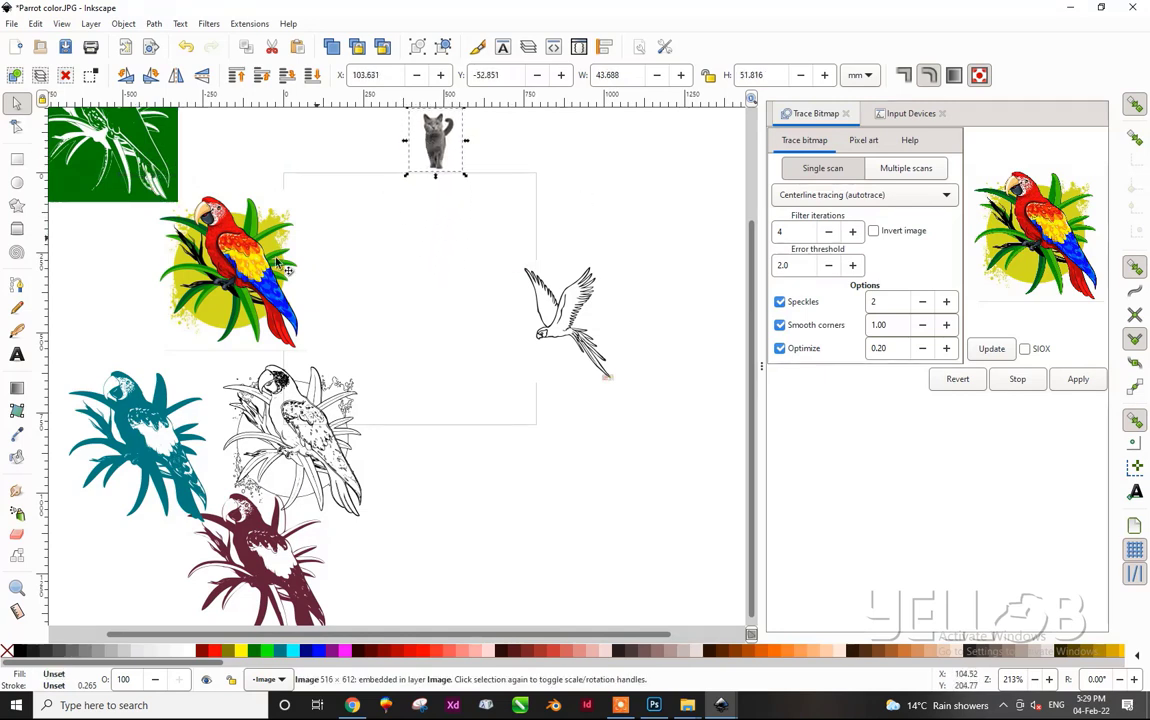
drag(256, 275, 385, 266)
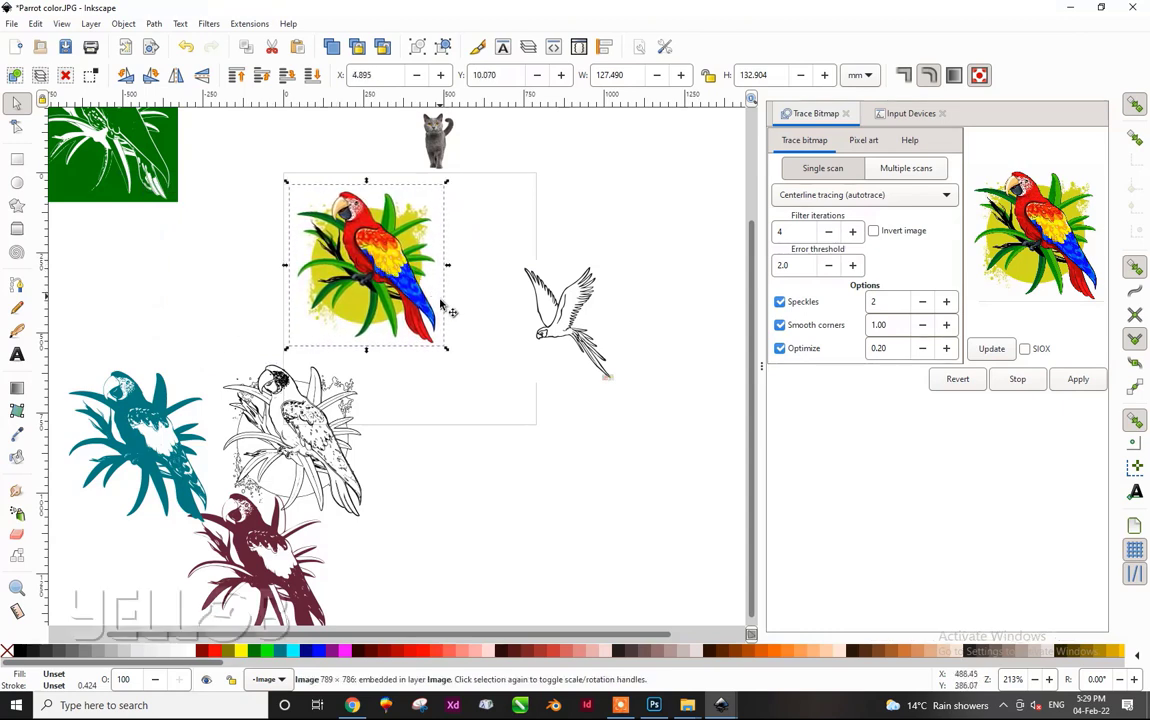
- Trace the parrot with Multiple scans Colors at 8 scans and place it below-right
click(907, 170)
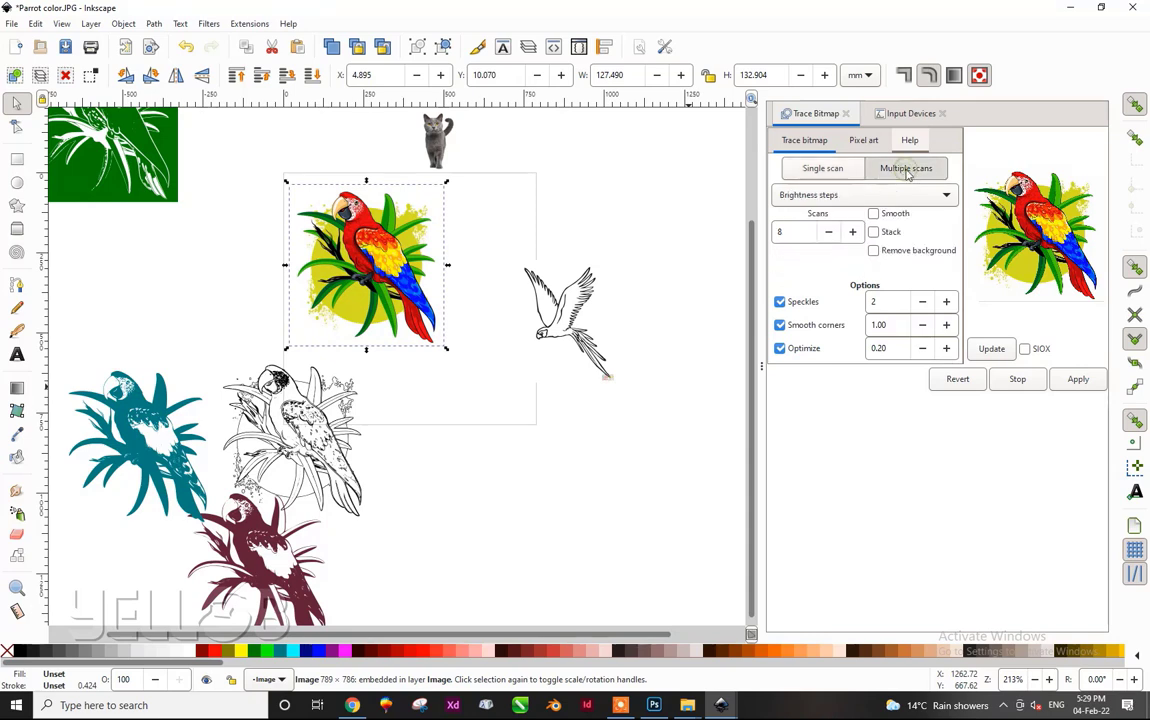
click(835, 204)
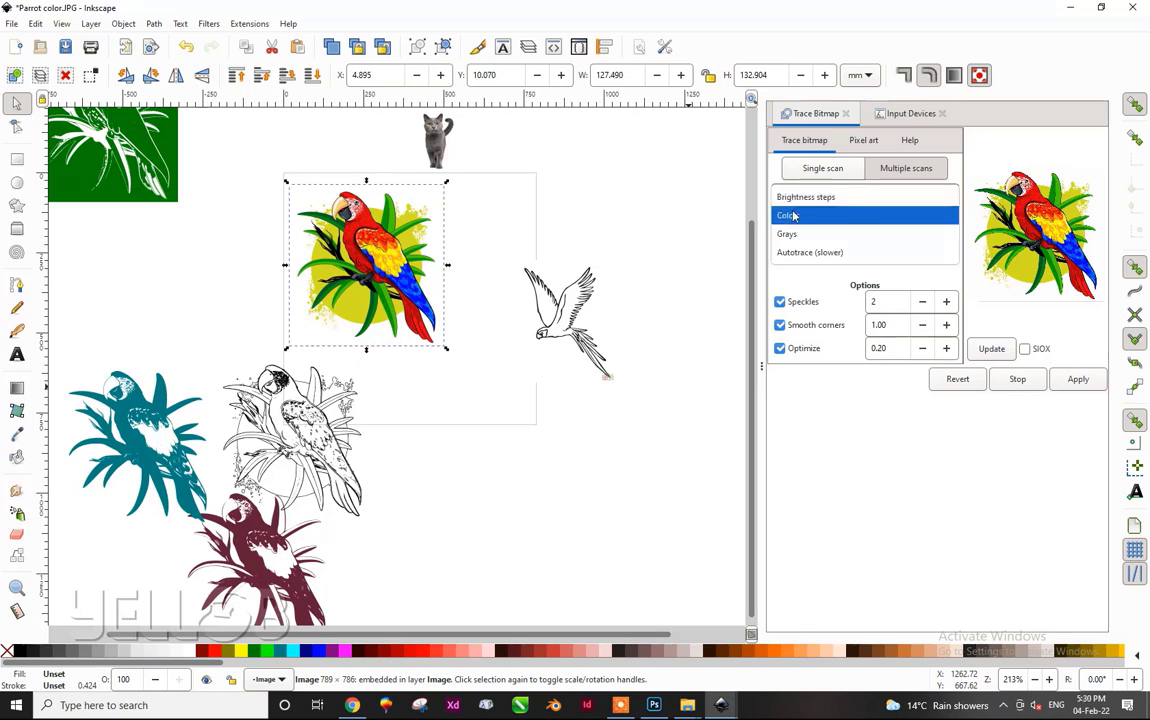
click(790, 217)
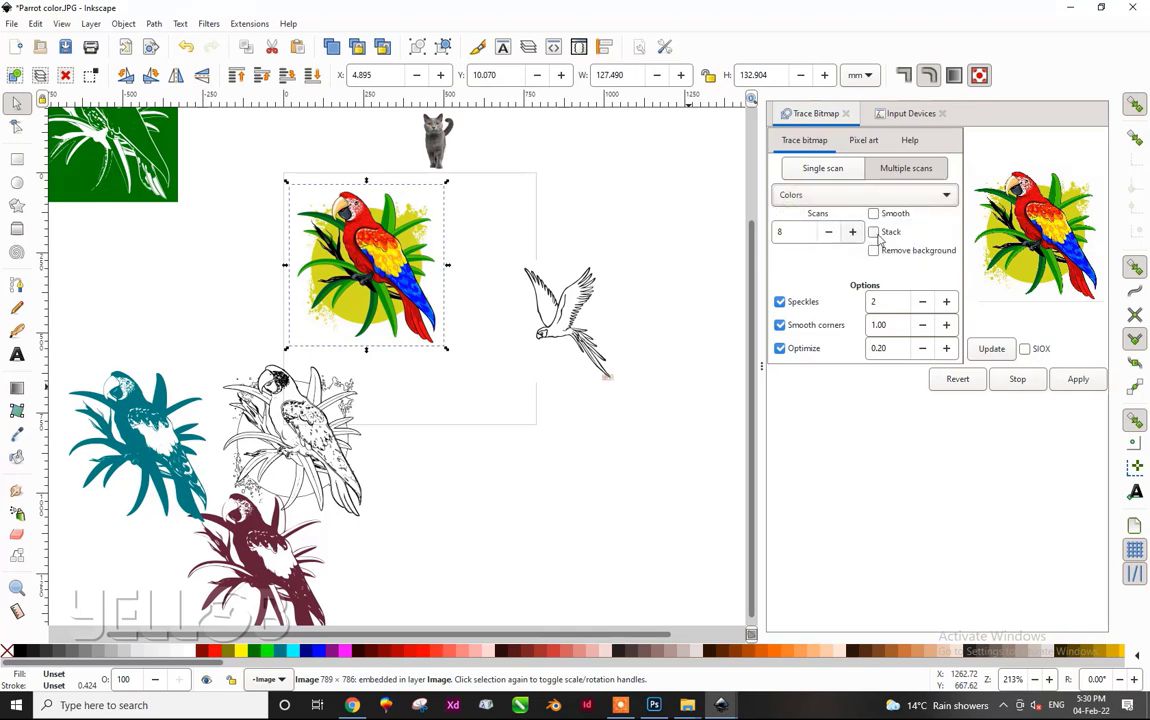
click(995, 349)
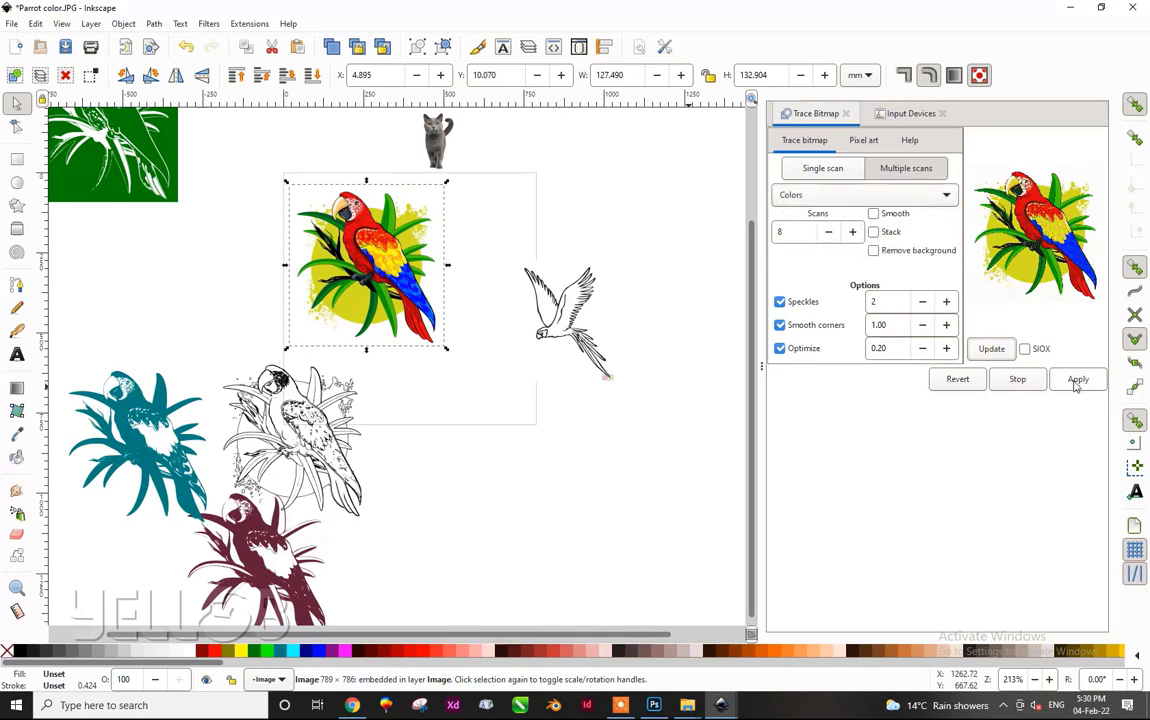
click(1076, 381)
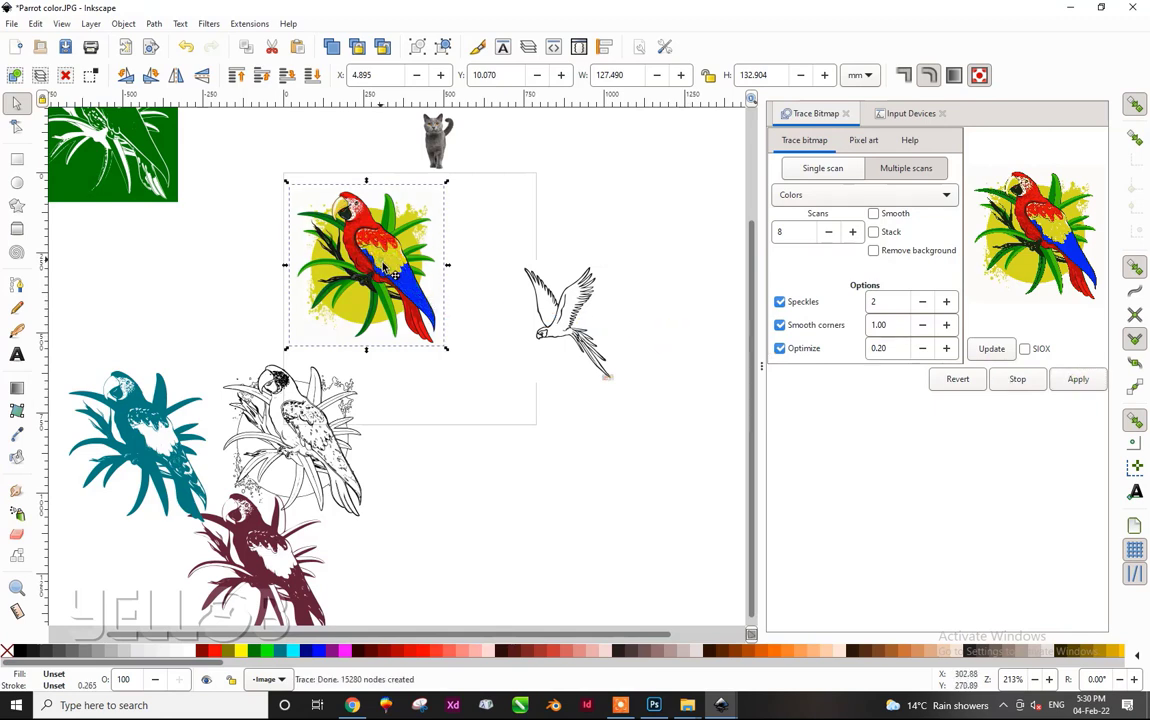
mouse_move(400, 281)
mouse_down()
mouse_move(505, 405)
mouse_move(508, 486)
mouse_move(522, 458)
mouse_move(507, 460)
mouse_move(492, 421)
mouse_up()
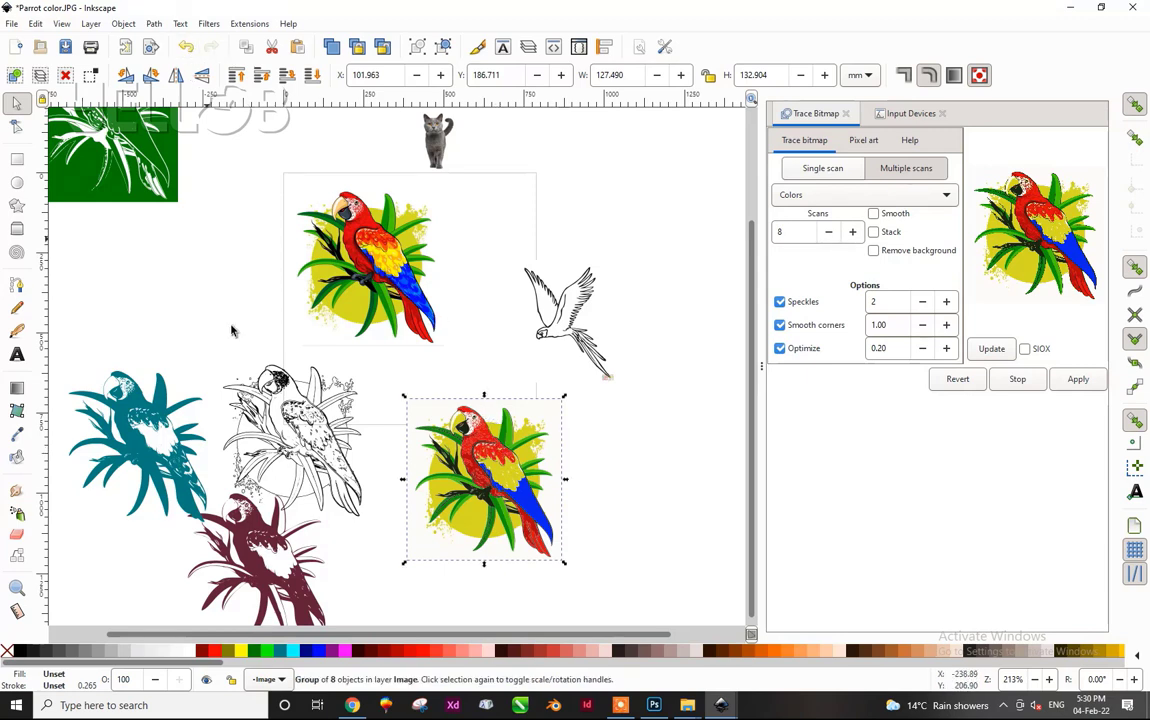
- Delete the line-art, teal, maroon and green parrot traces
click(255, 392)
key(Delete)
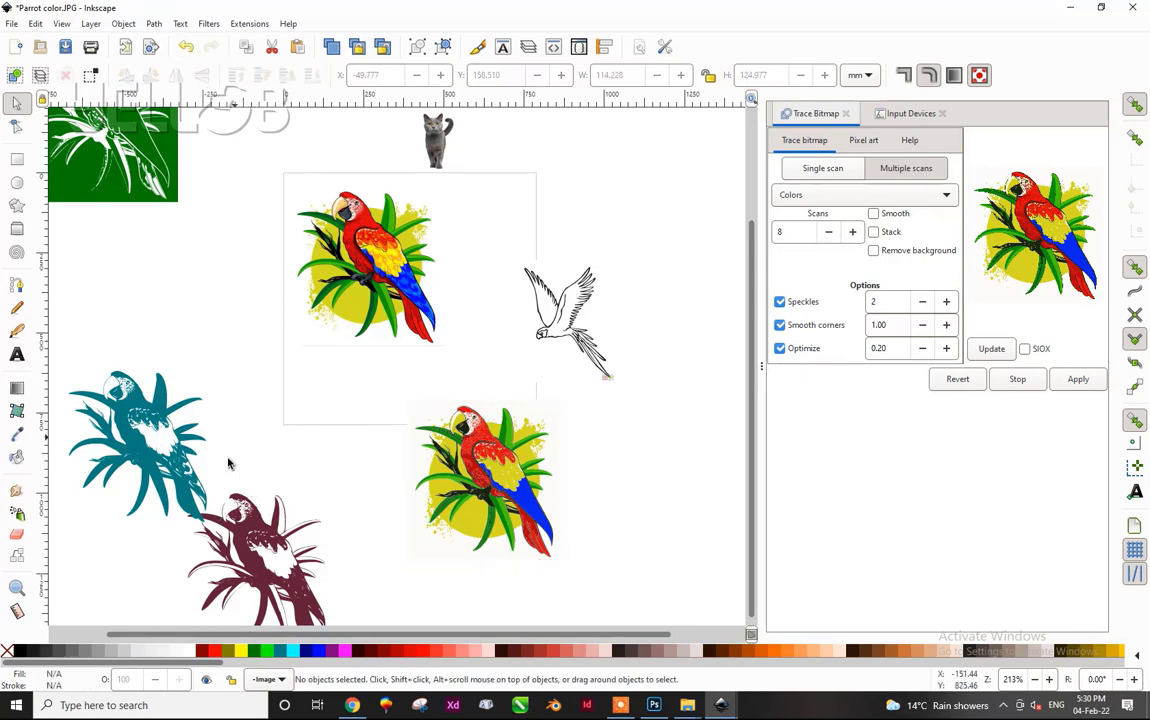
click(169, 426)
key(Delete)
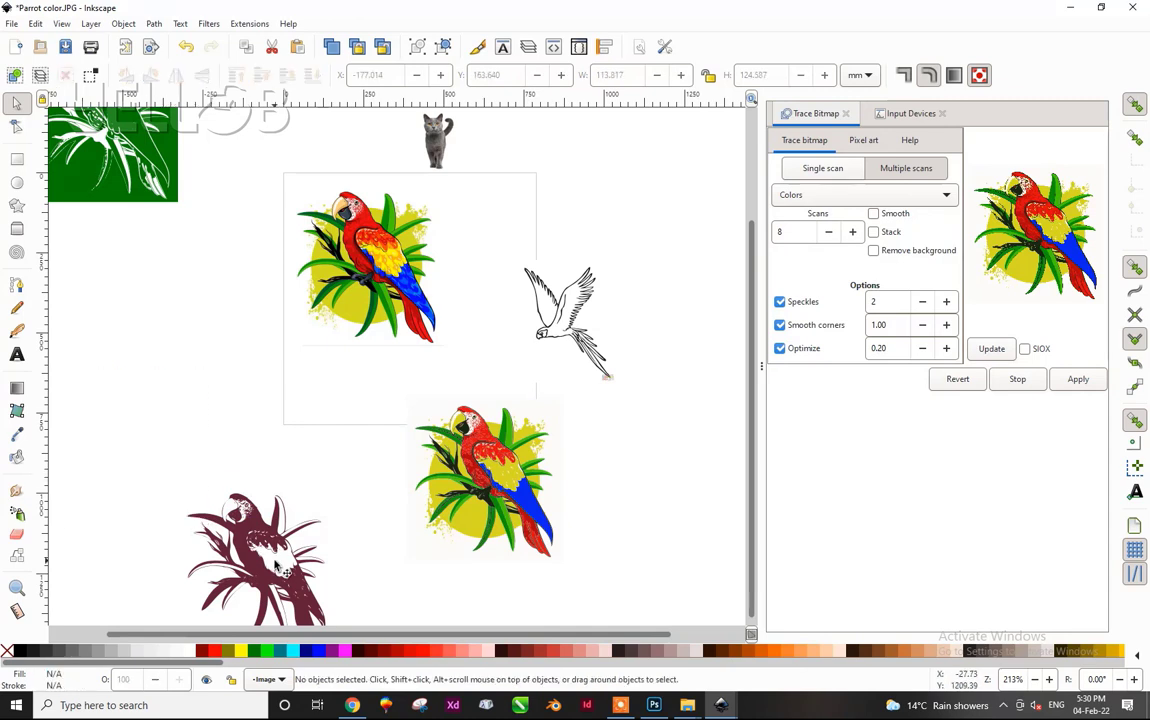
click(258, 540)
key(Delete)
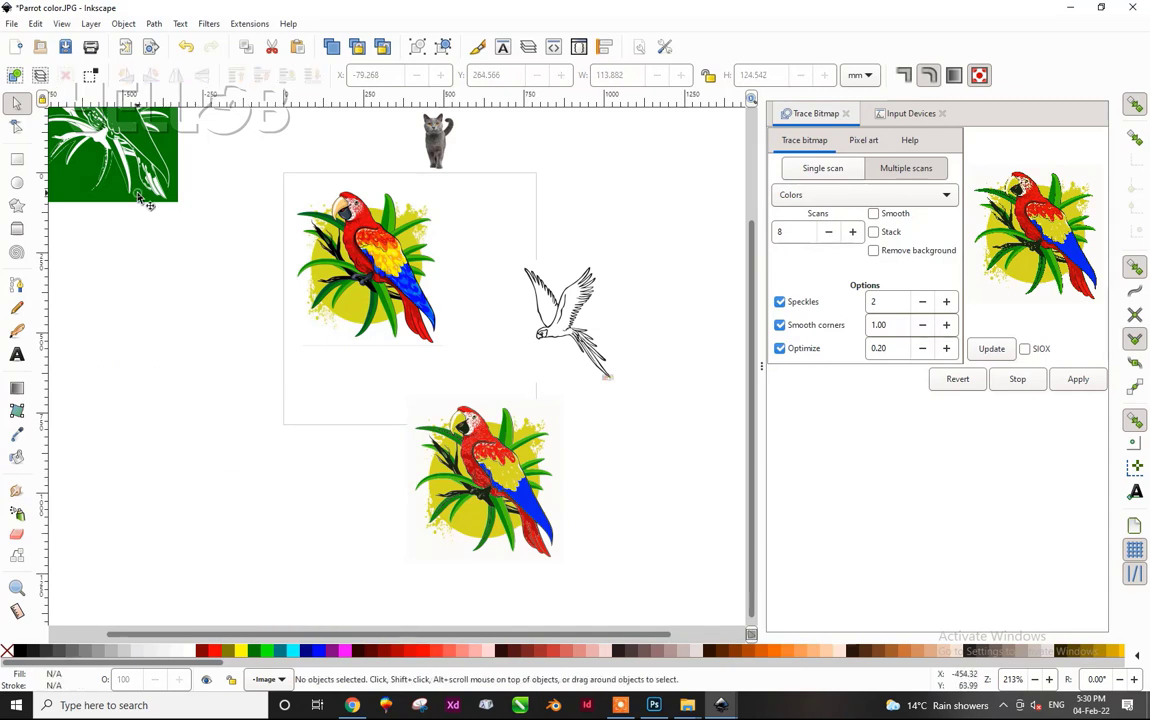
click(140, 185)
key(Delete)
- Move the colour trace to the lower left and ungroup it into 8 paths
drag(488, 455, 200, 430)
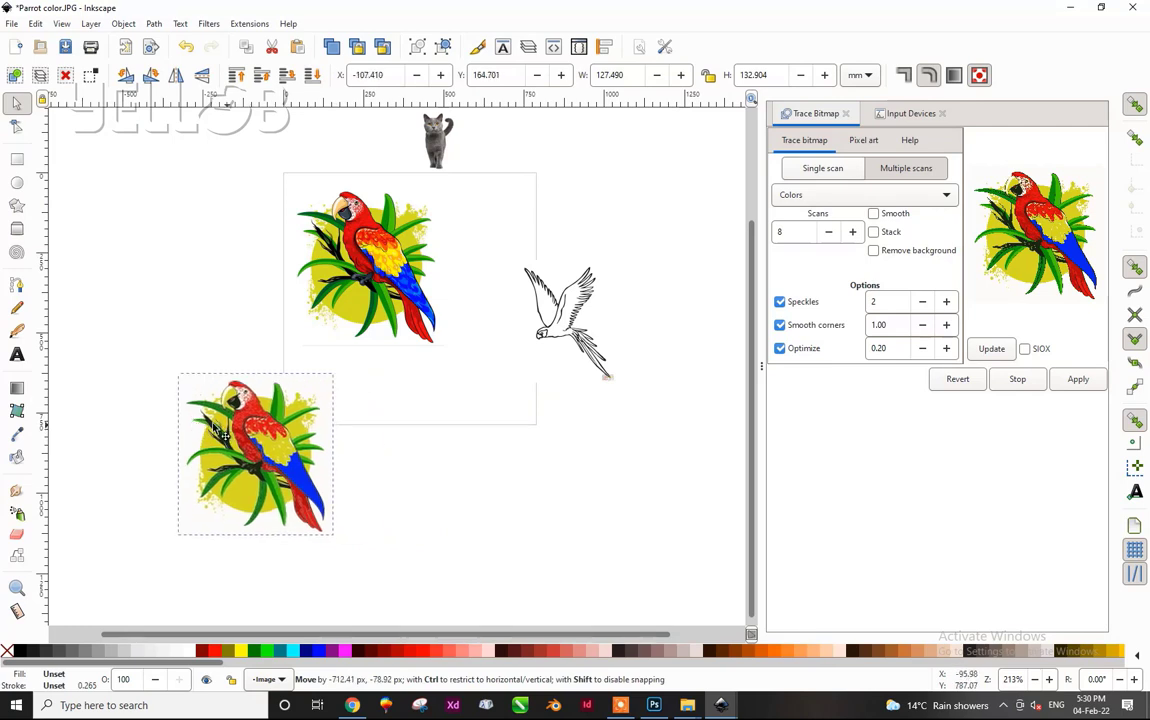
drag(218, 378, 218, 378)
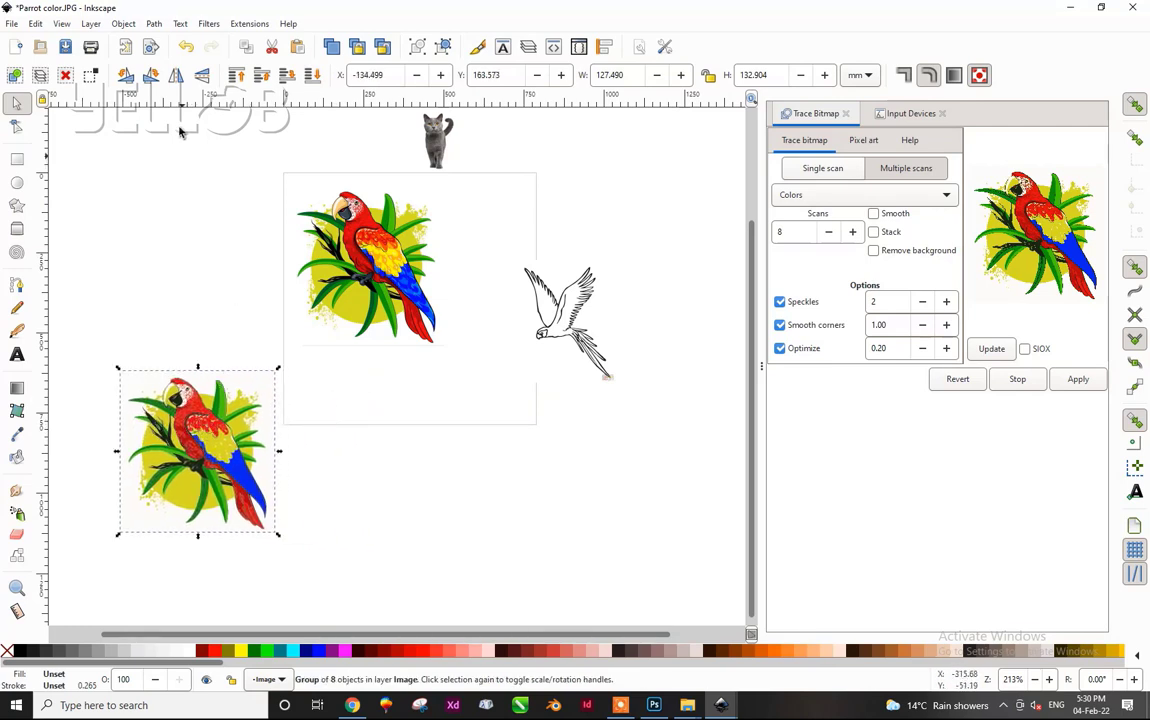
click(123, 22)
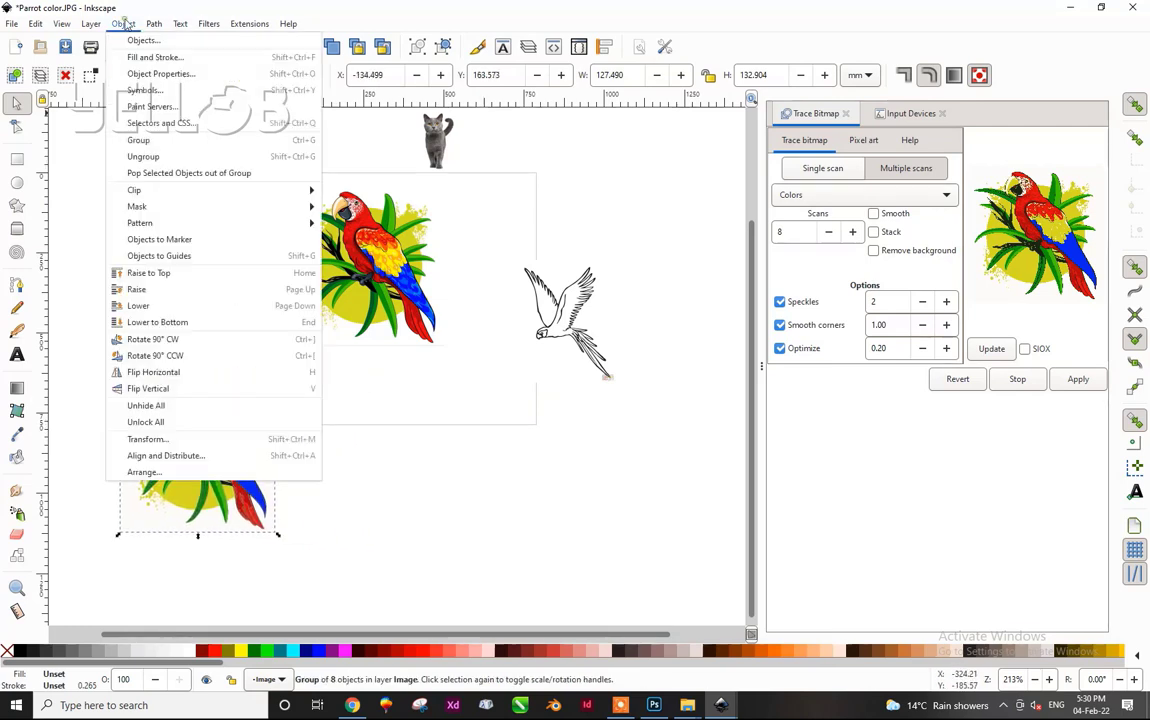
click(143, 157)
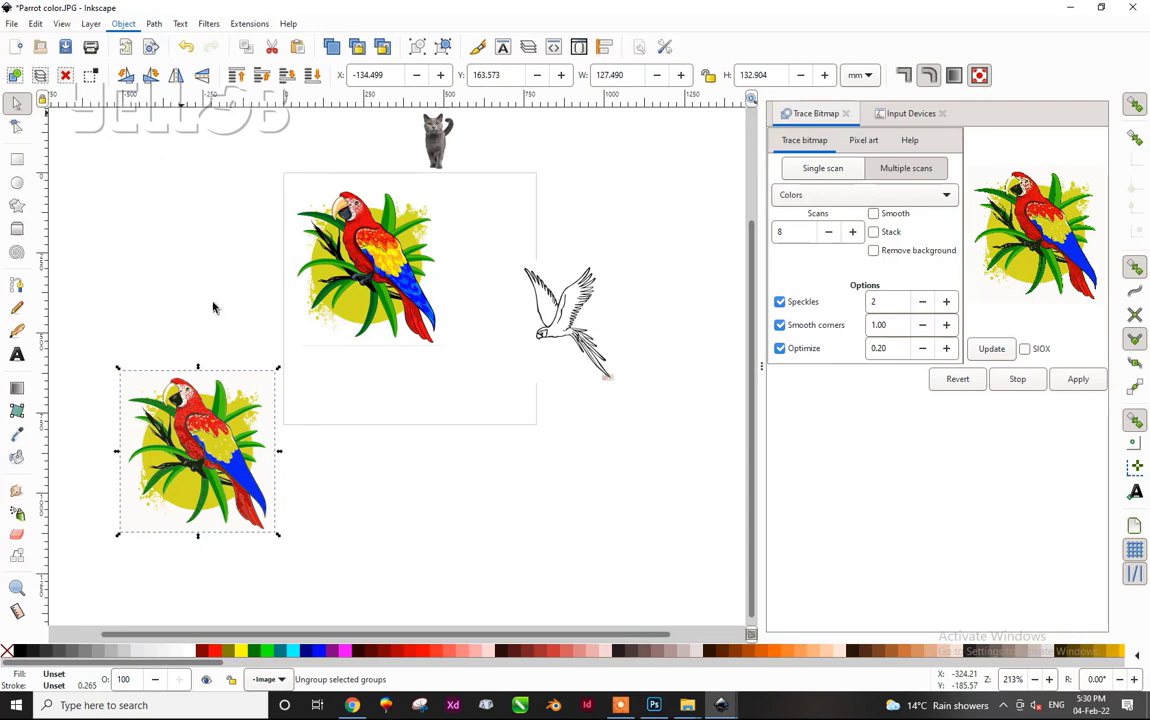
click(303, 398)
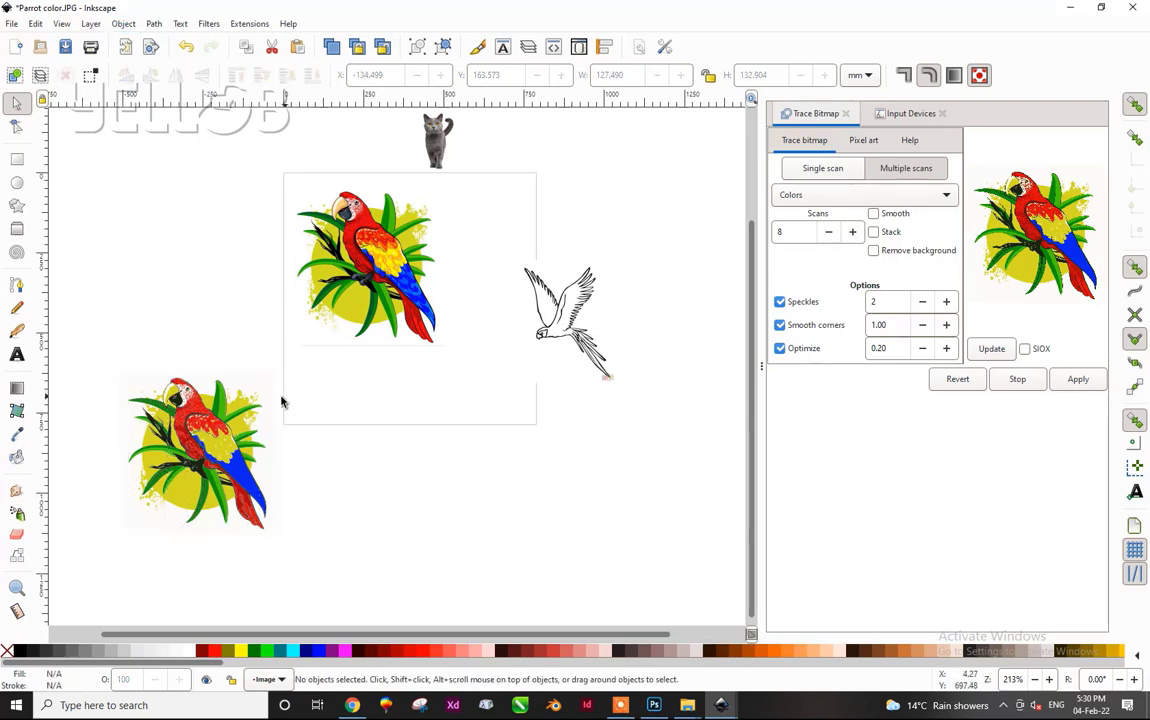
- Fill the trace's background path navy, after trying olive, black and dark gray
click(247, 382)
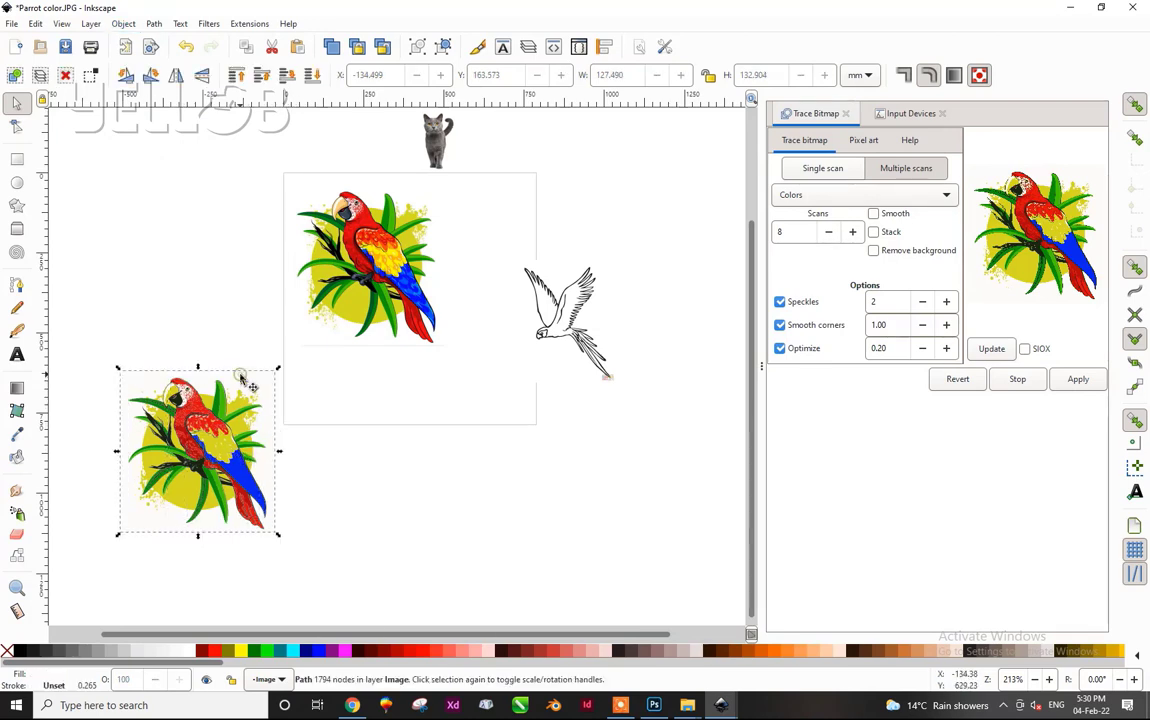
click(226, 652)
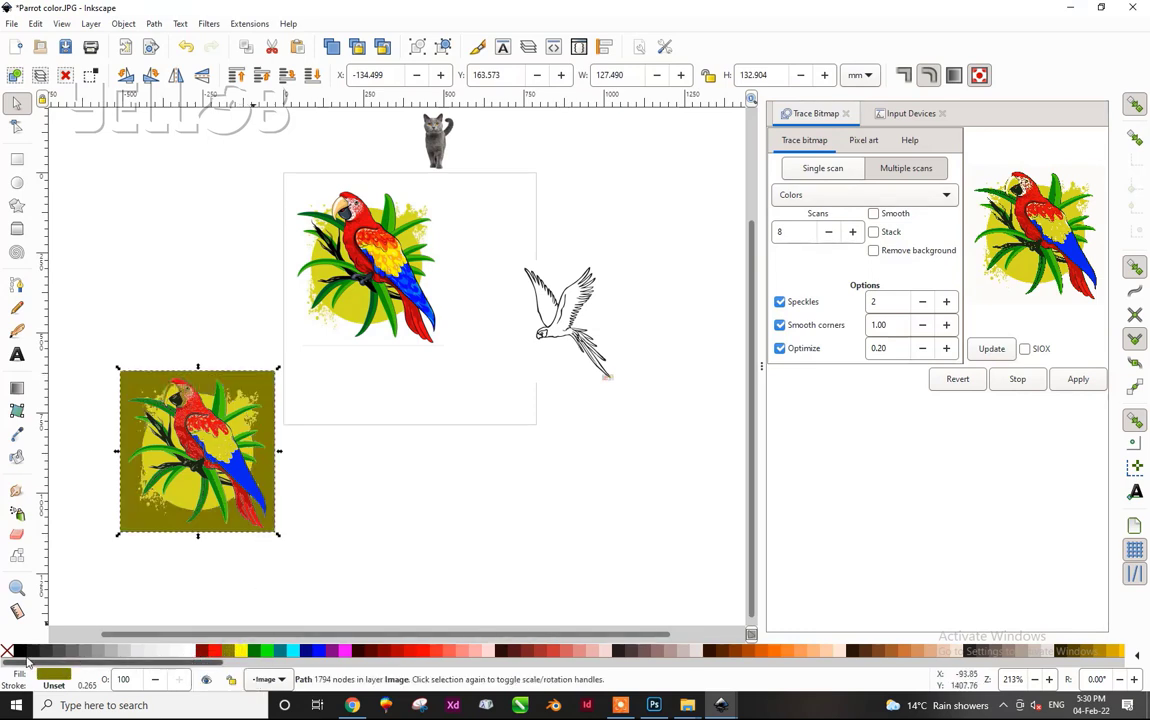
click(16, 652)
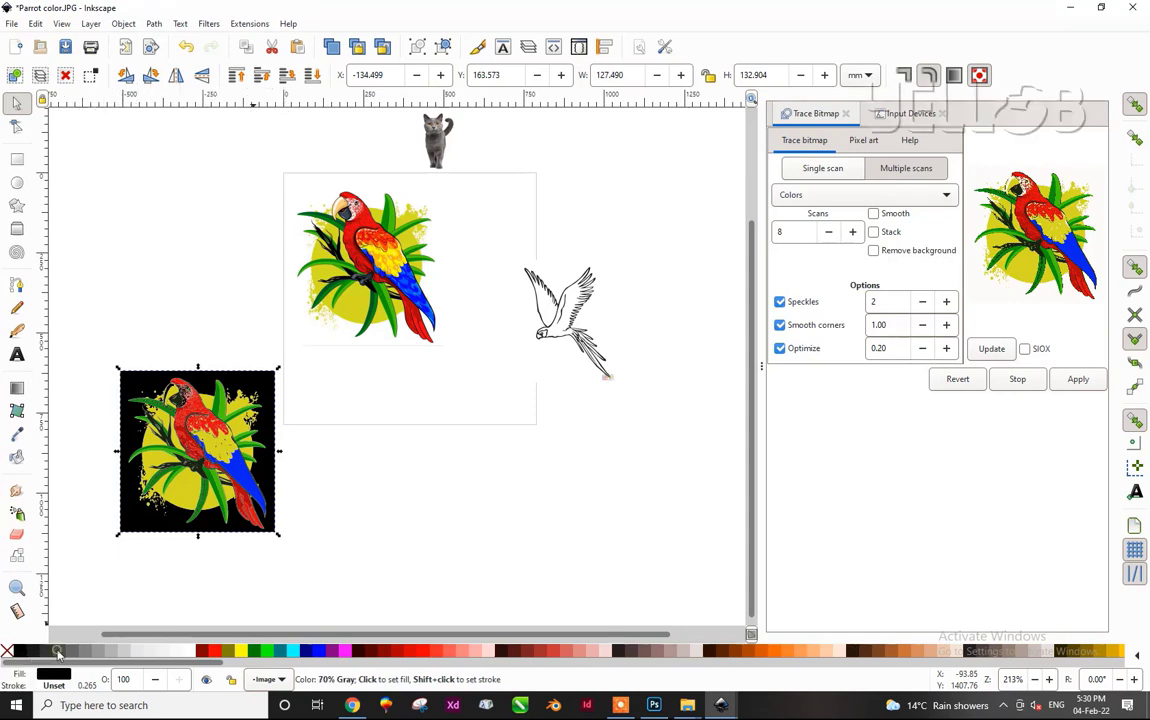
click(56, 653)
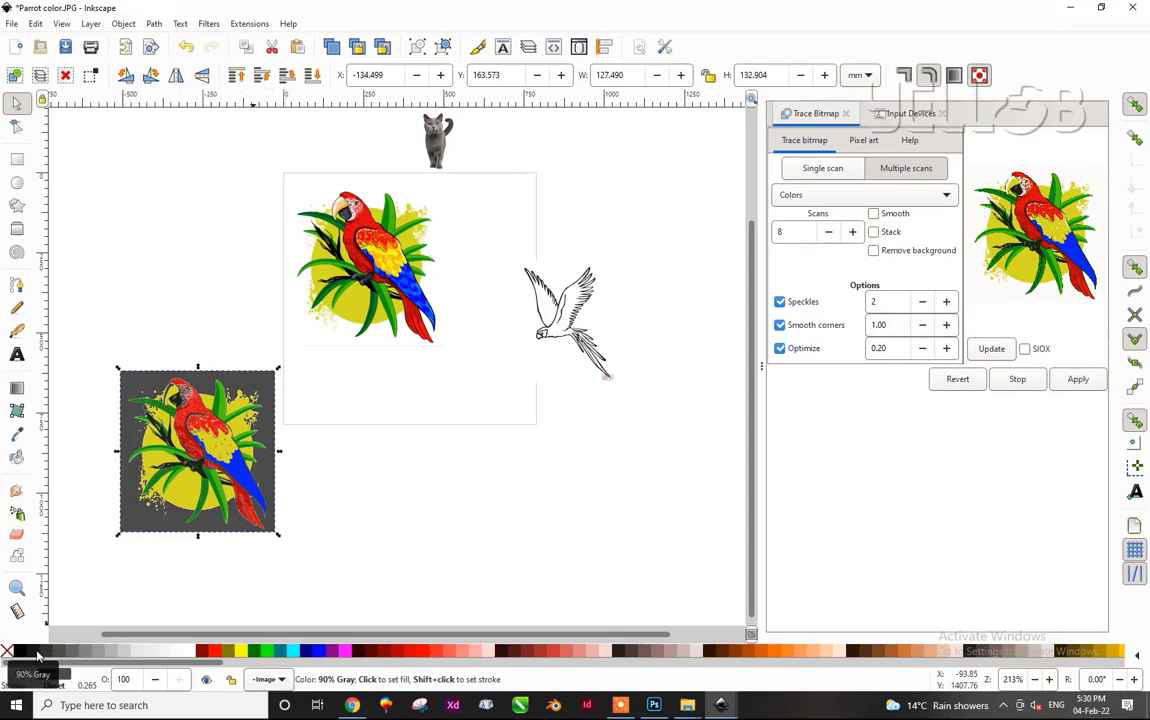
click(310, 653)
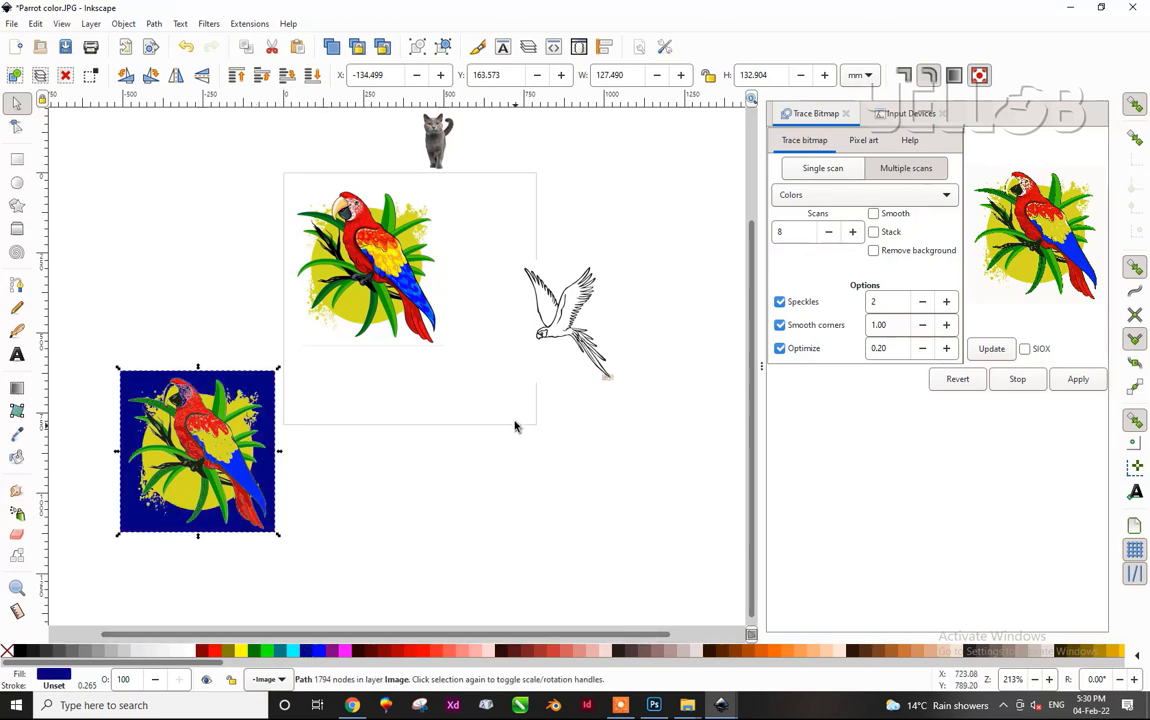
click(398, 284)
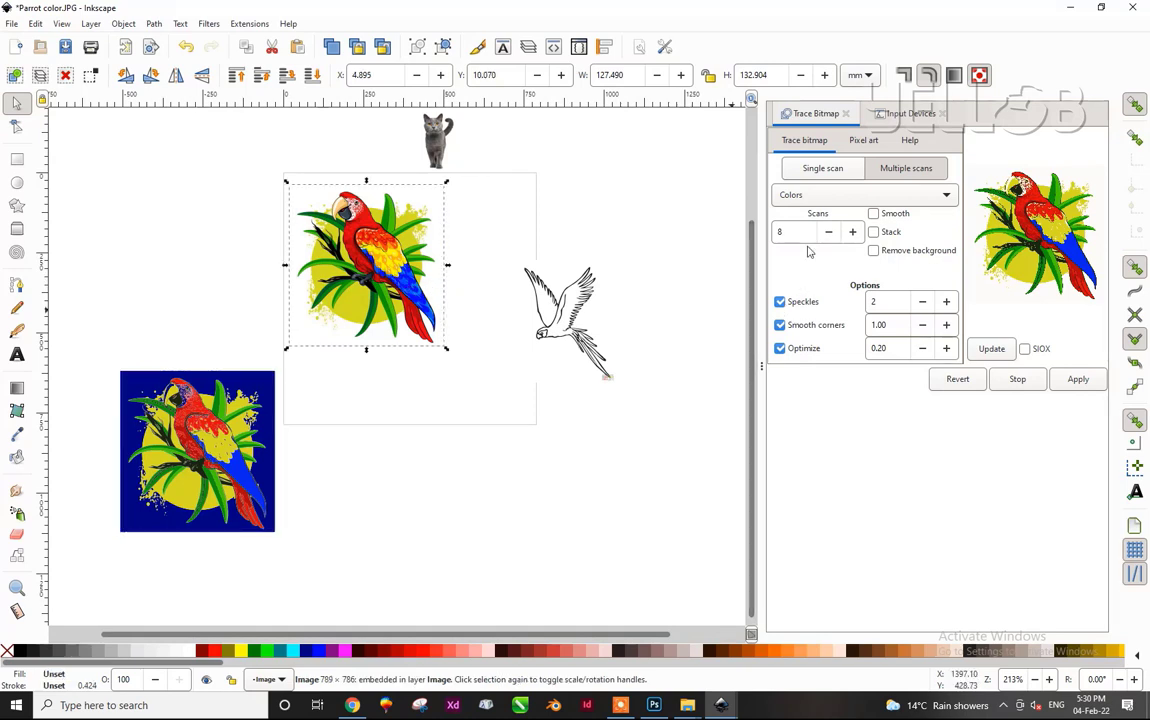
- Trace the colour parrot in Grays mode and place the grayscale result below it
click(812, 196)
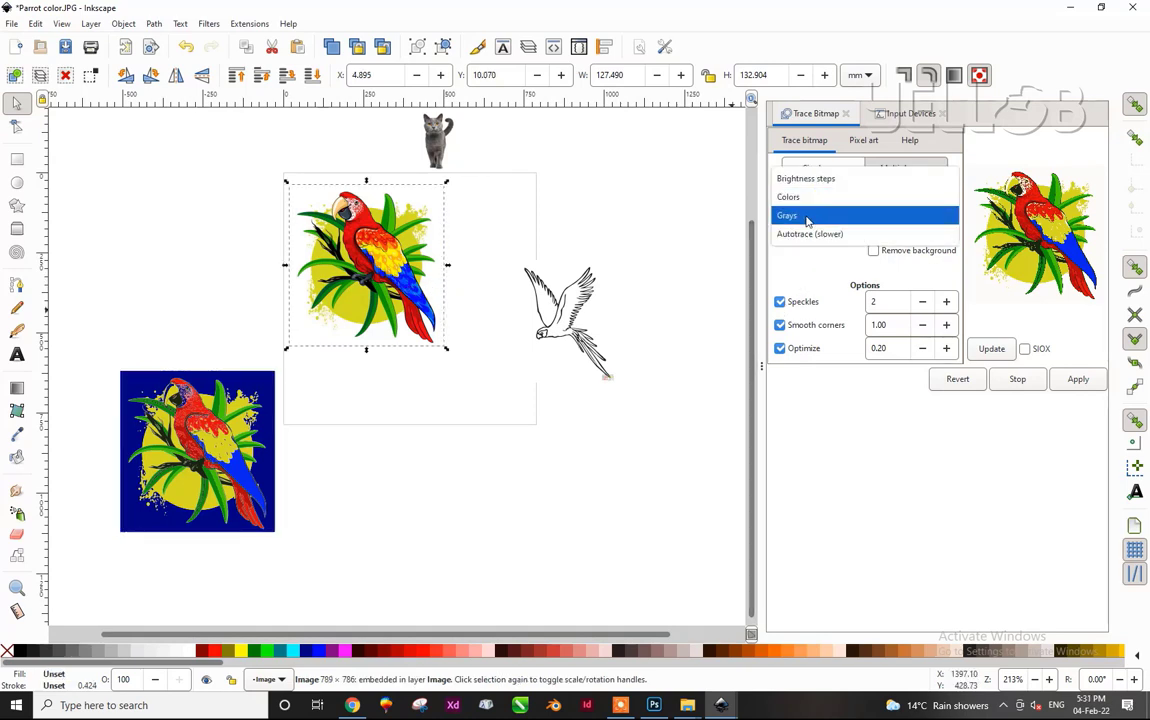
click(806, 216)
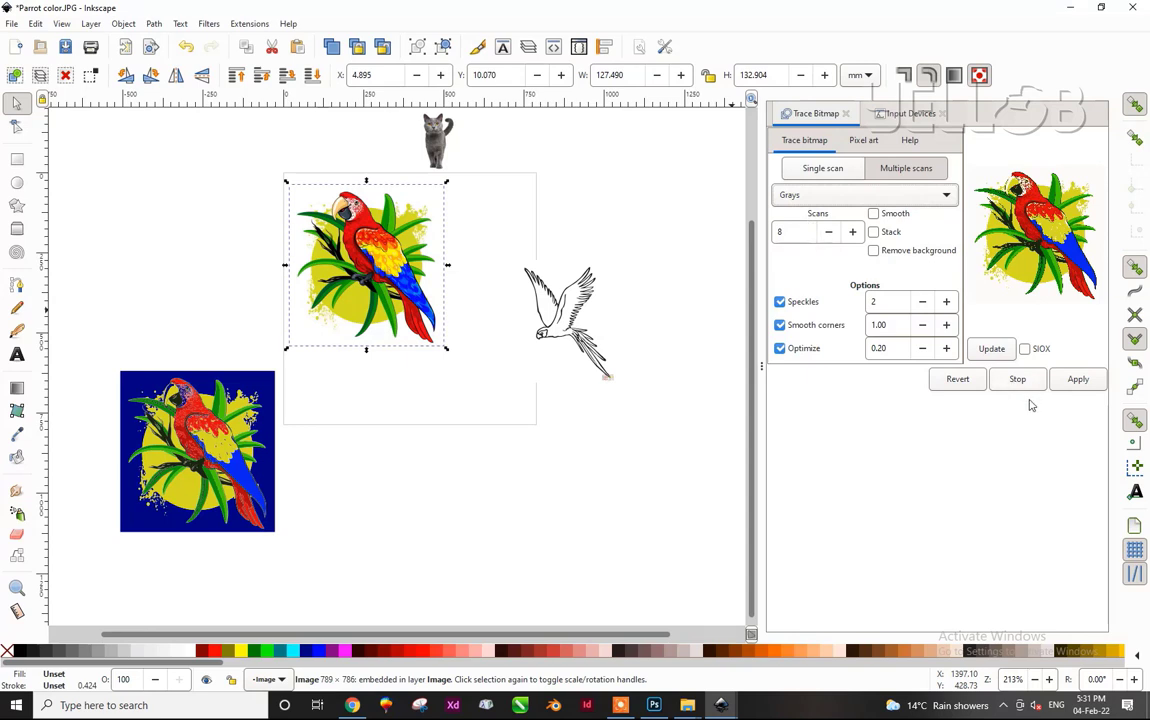
click(995, 350)
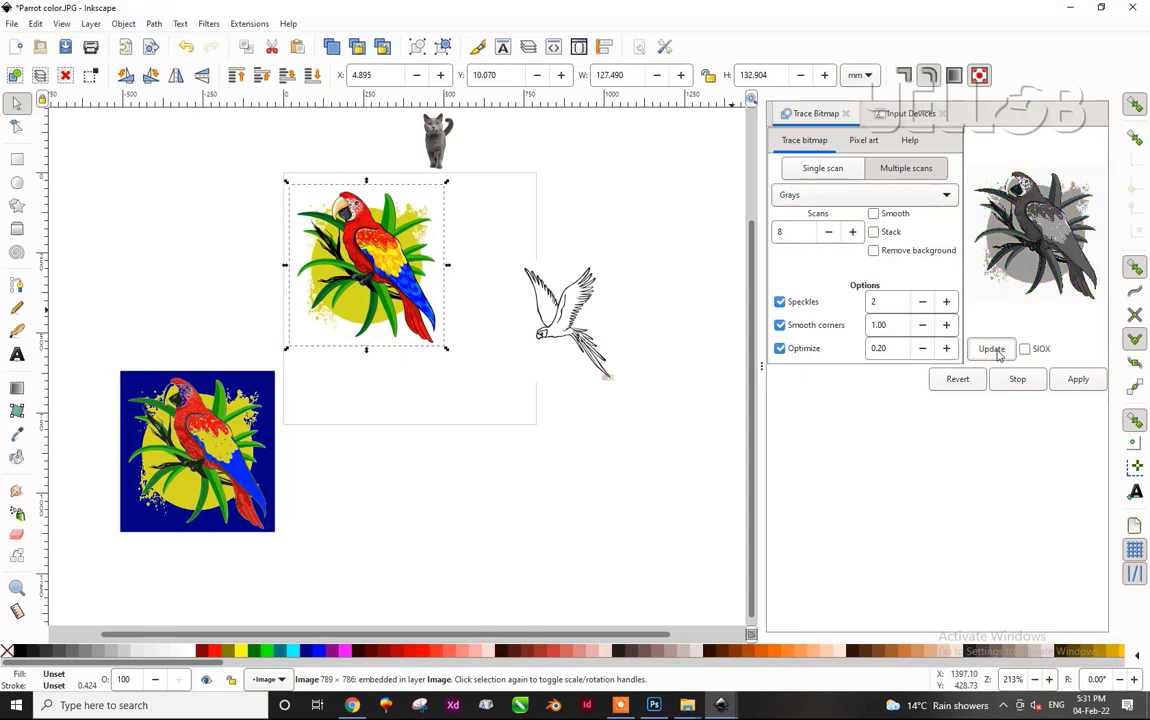
click(1078, 379)
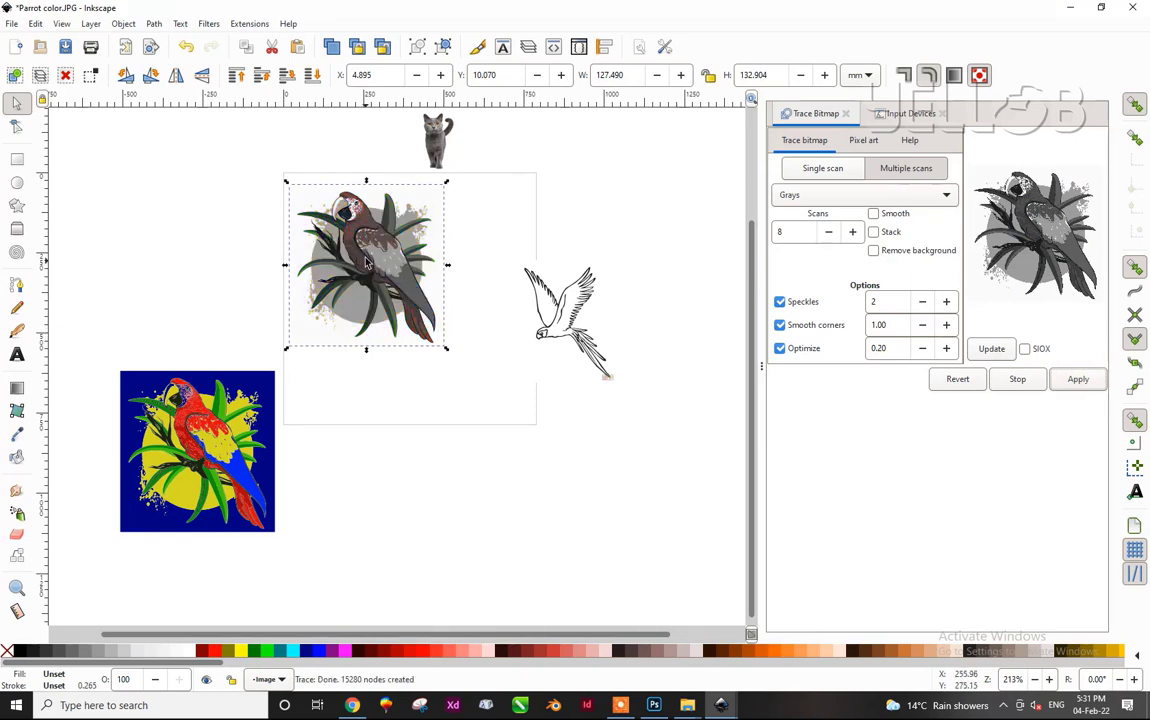
drag(366, 262, 408, 474)
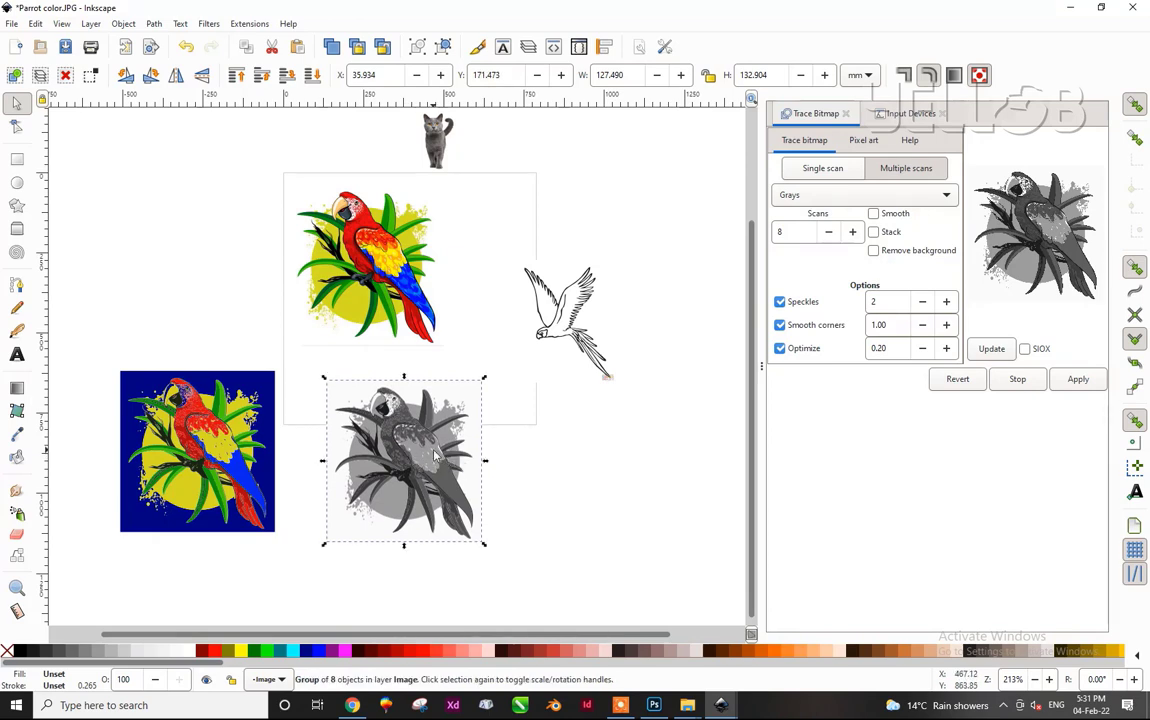
- Ungroup the grayscale parrot trace into separate paths
right_click(435, 455)
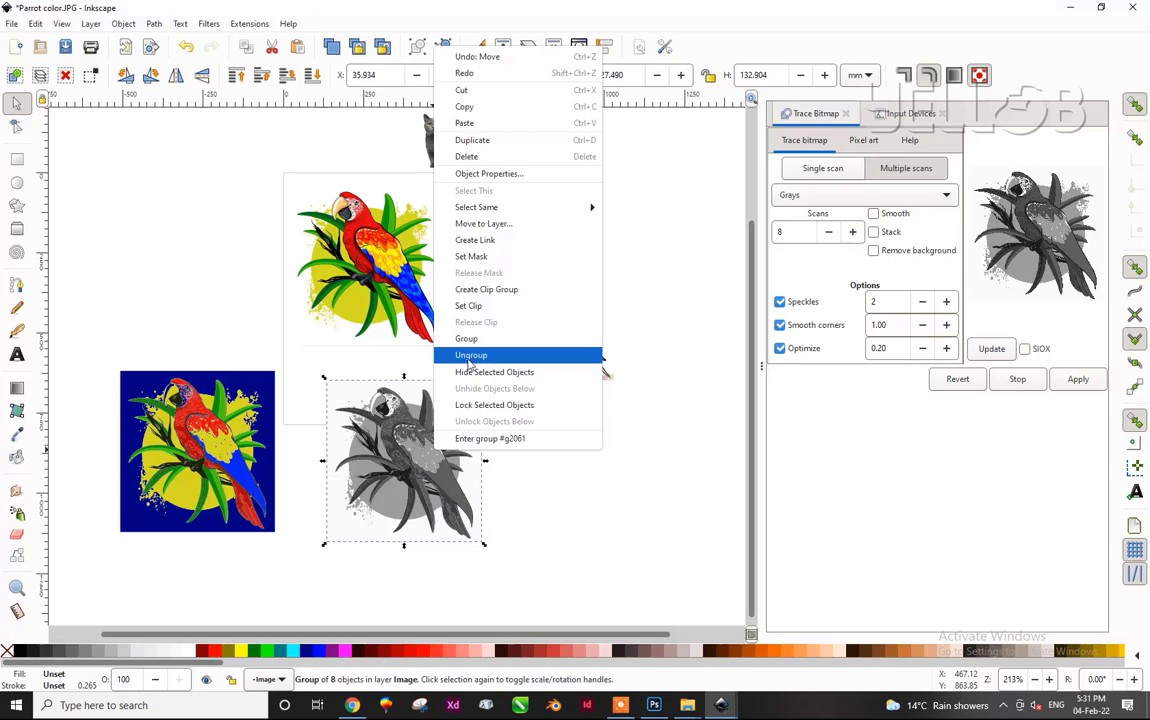
click(124, 23)
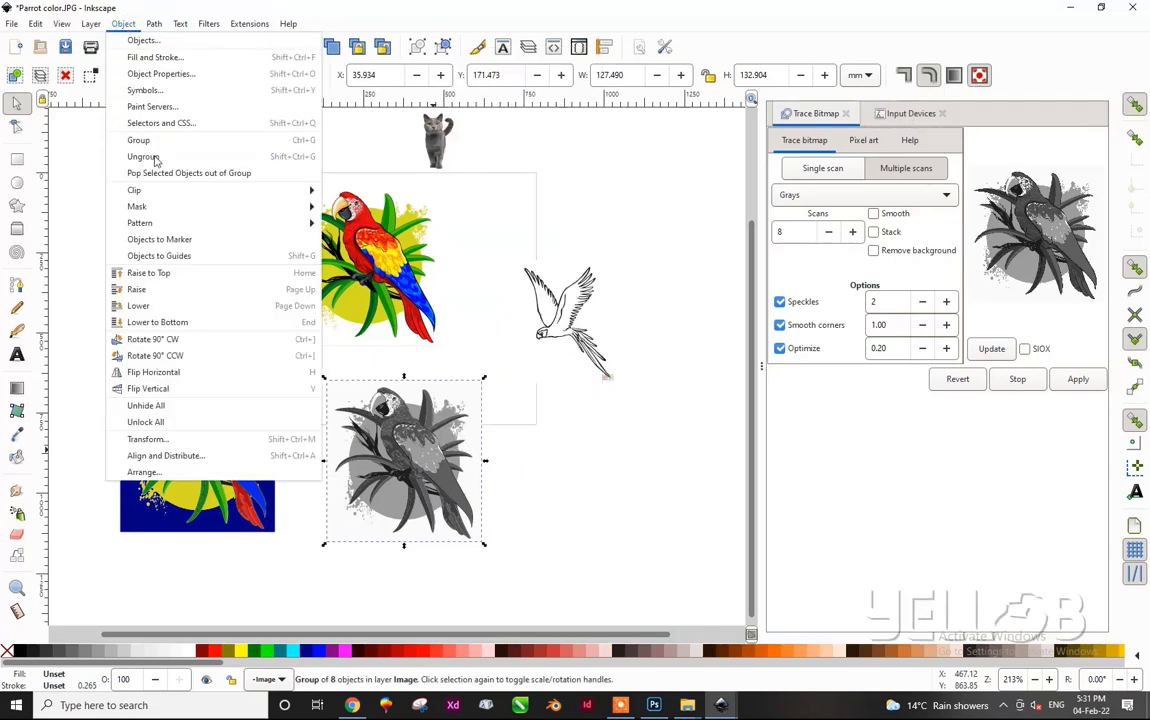
click(418, 457)
right_click(418, 457)
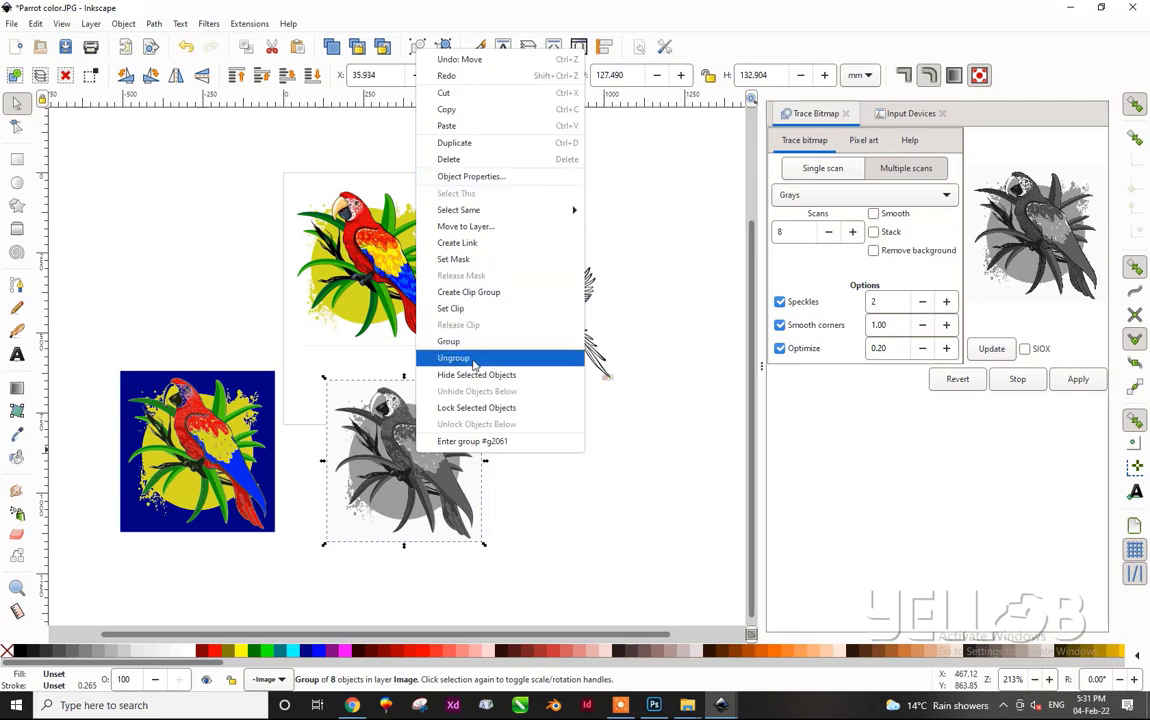
key(Escape)
key(ctrl+shift+g)
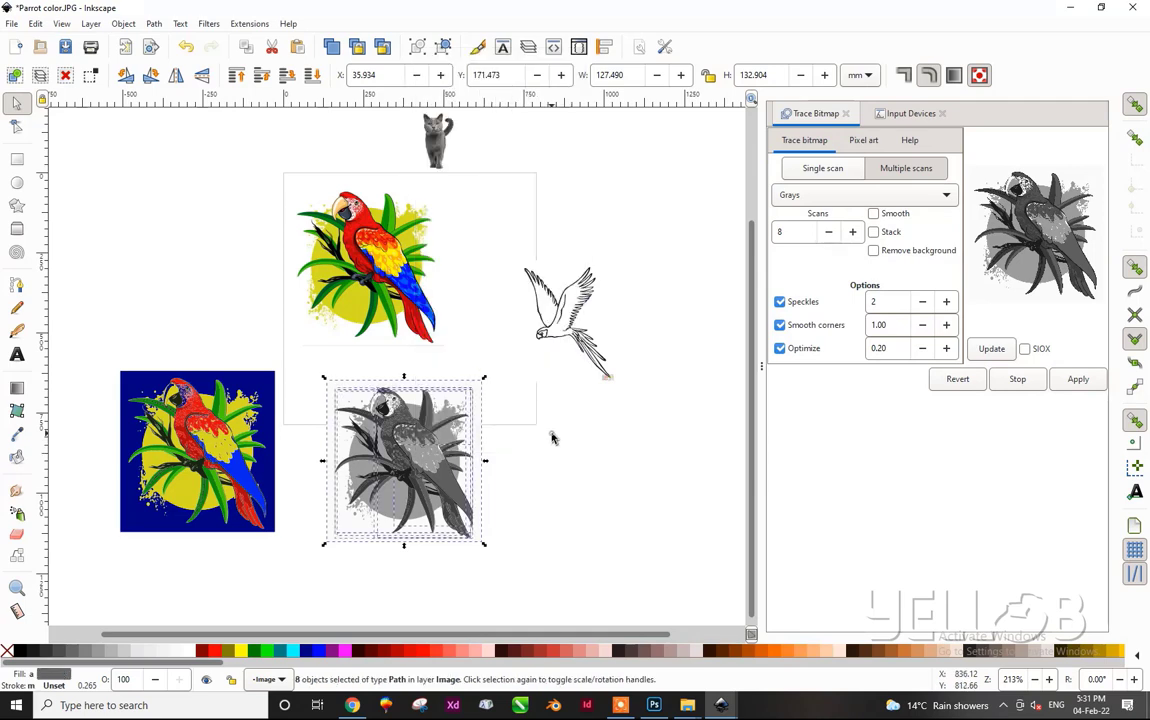
- Select the seven remaining grey paths and group them together
key(ctrl+k)
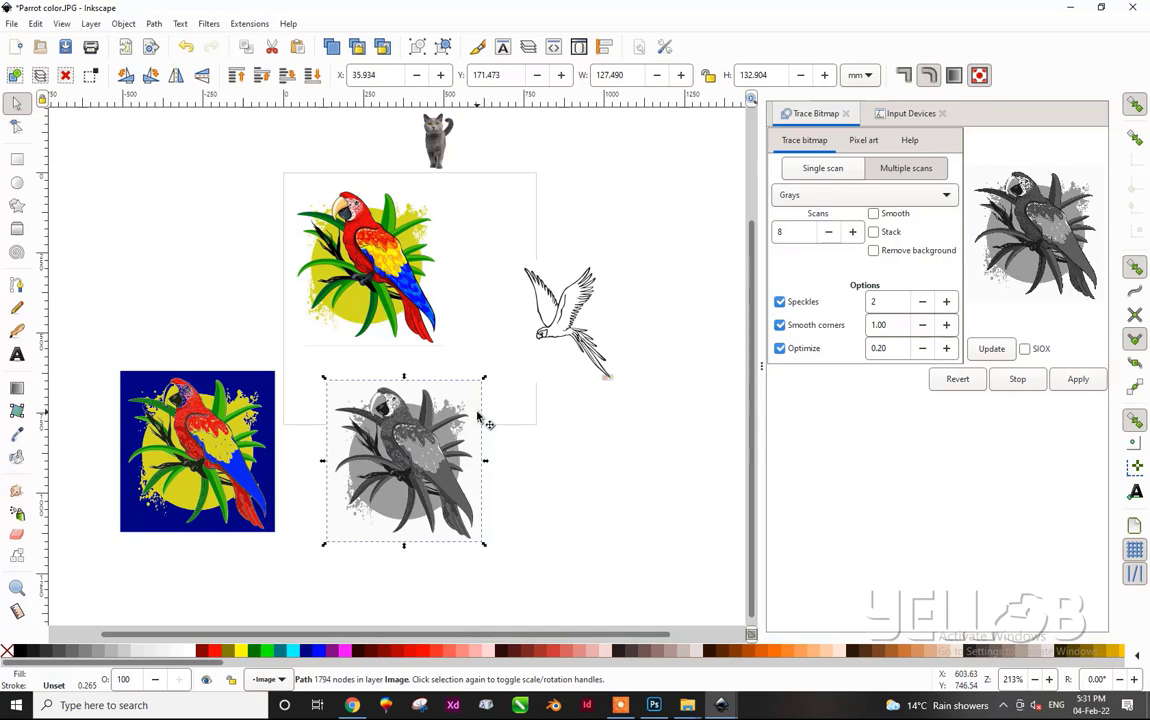
click(478, 418)
click(467, 438)
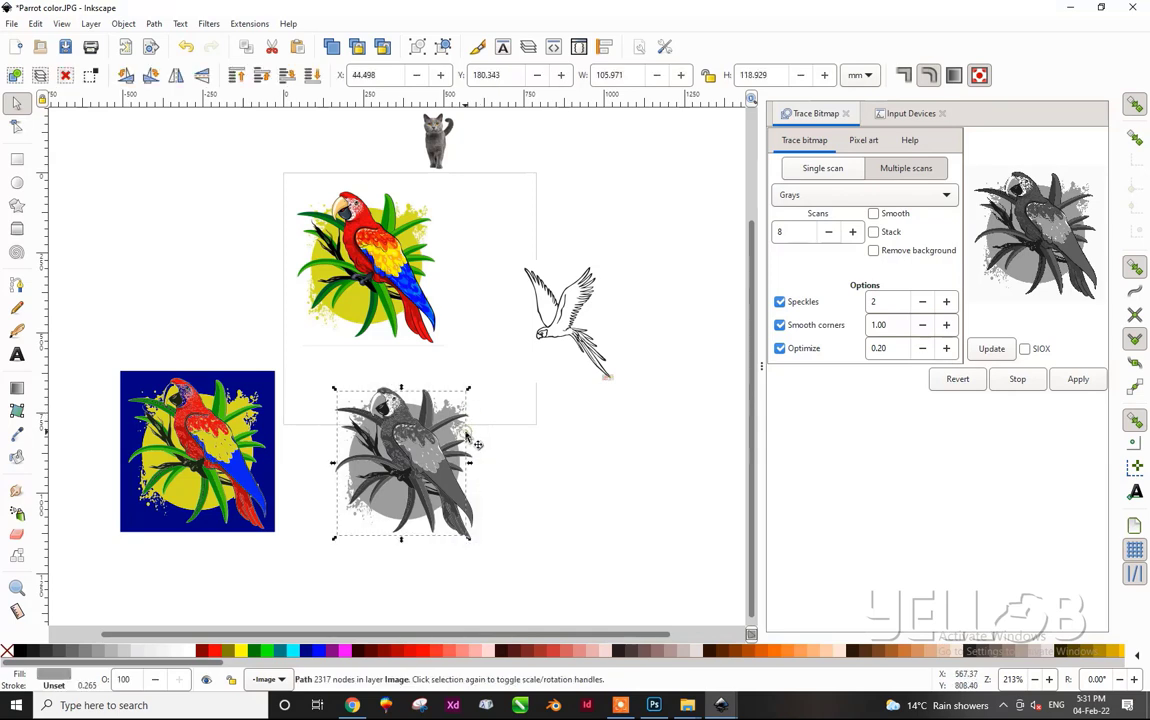
mouse_move(309, 370)
mouse_down()
mouse_move(508, 557)
mouse_move(488, 536)
mouse_up()
right_click(430, 460)
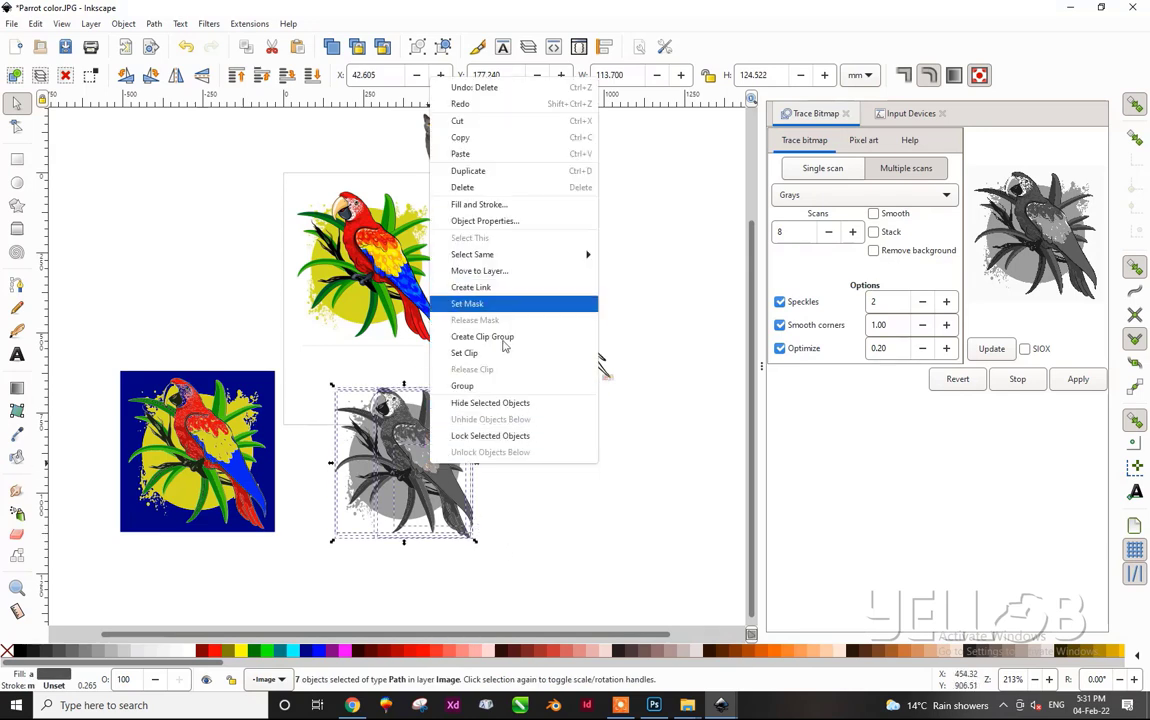
click(499, 386)
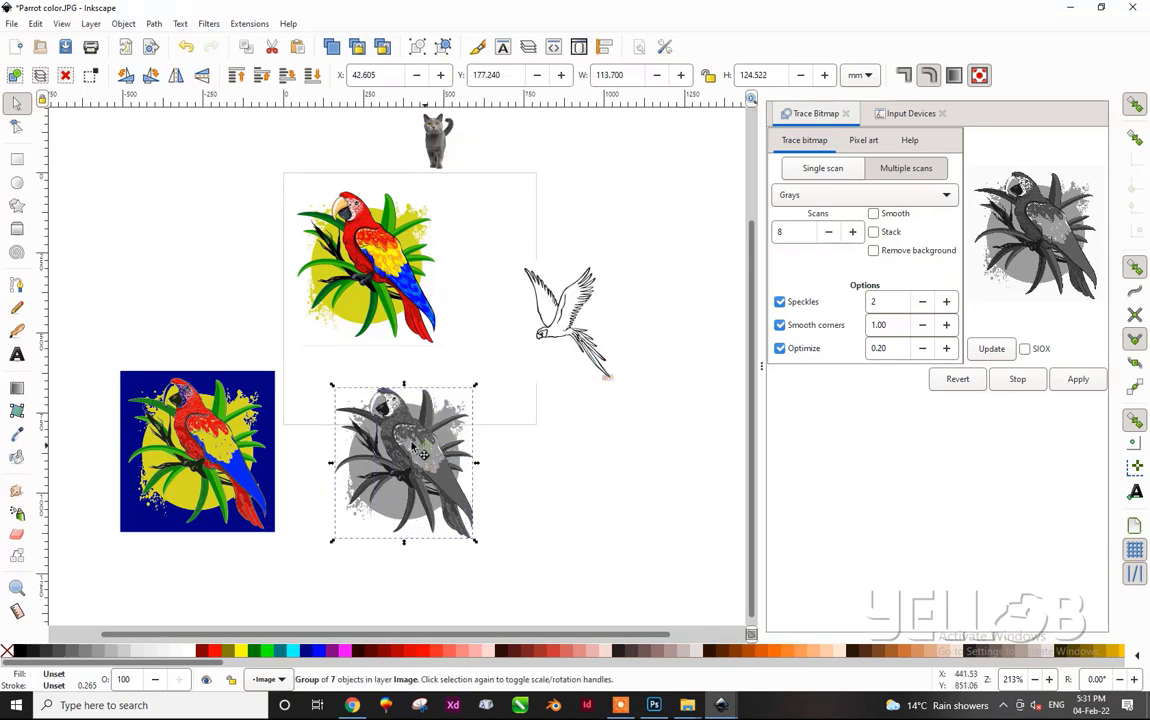
- Delete all paths of the navy traced parrot
mouse_move(388, 410)
mouse_down()
mouse_move(338, 428)
mouse_move(388, 340)
mouse_up()
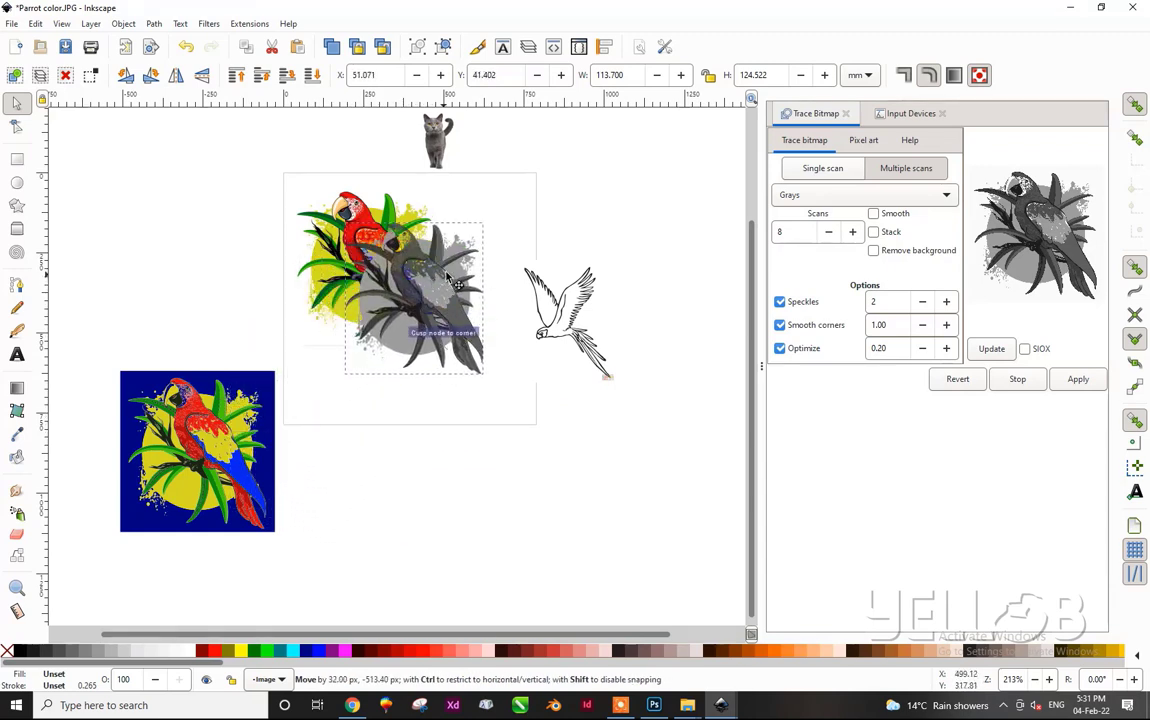
mouse_move(381, 334)
mouse_down()
mouse_move(448, 274)
mouse_move(398, 460)
mouse_move(388, 435)
mouse_up()
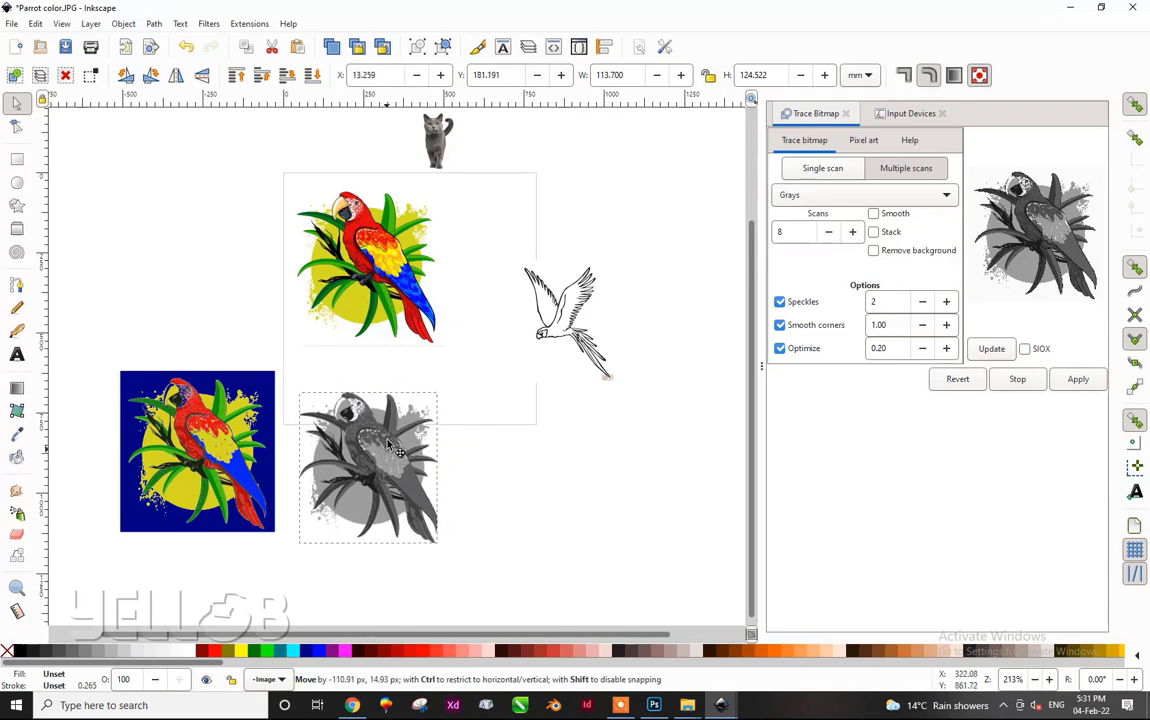
click(258, 477)
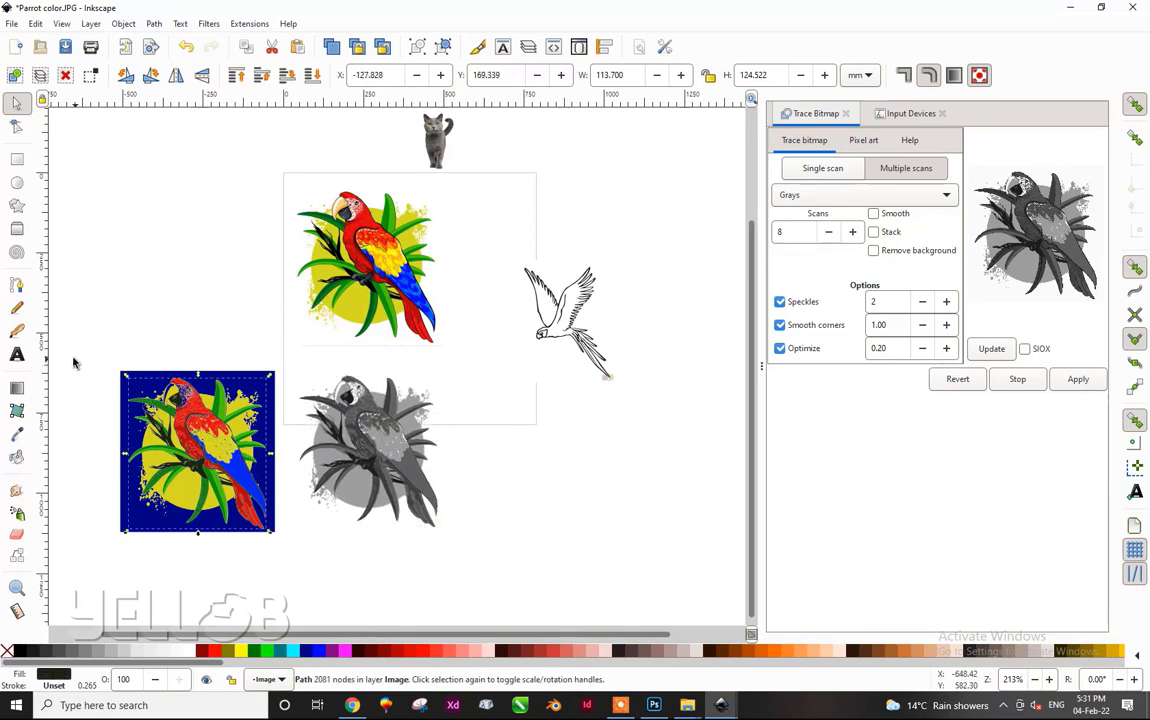
drag(102, 353, 298, 548)
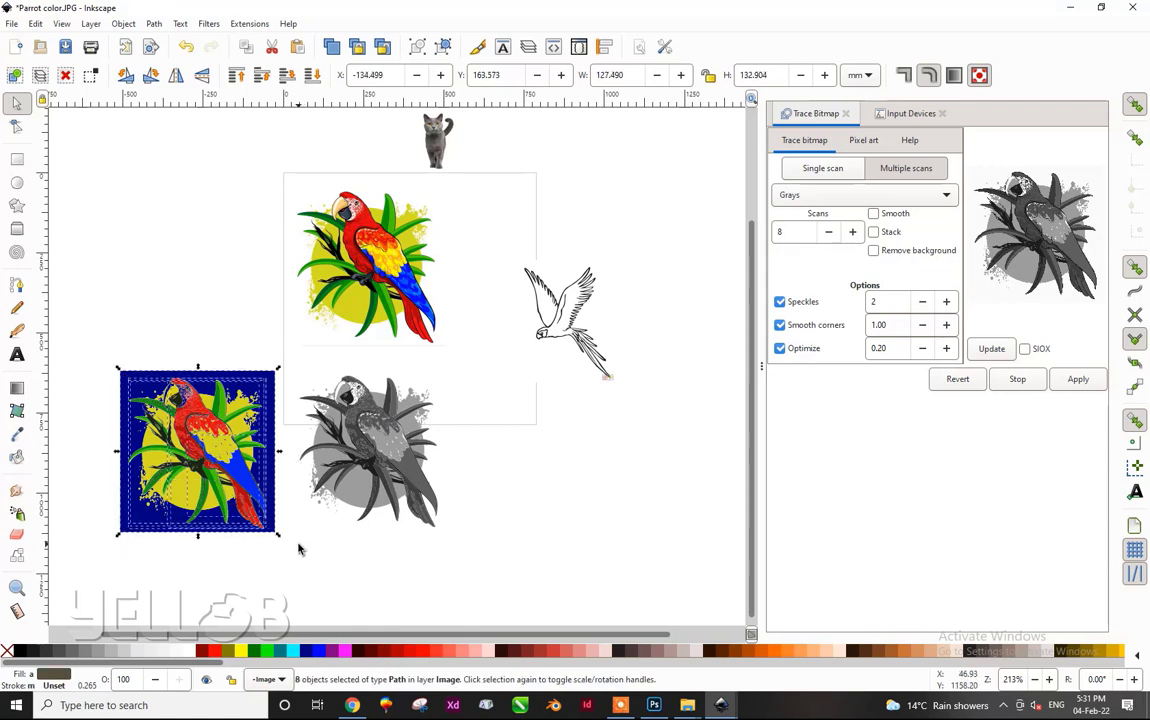
key(Delete)
- Put the grey trace upper left, the colour parrot below it, and the cat top-left
mouse_move(355, 458)
mouse_down()
mouse_move(180, 338)
mouse_move(161, 291)
mouse_up()
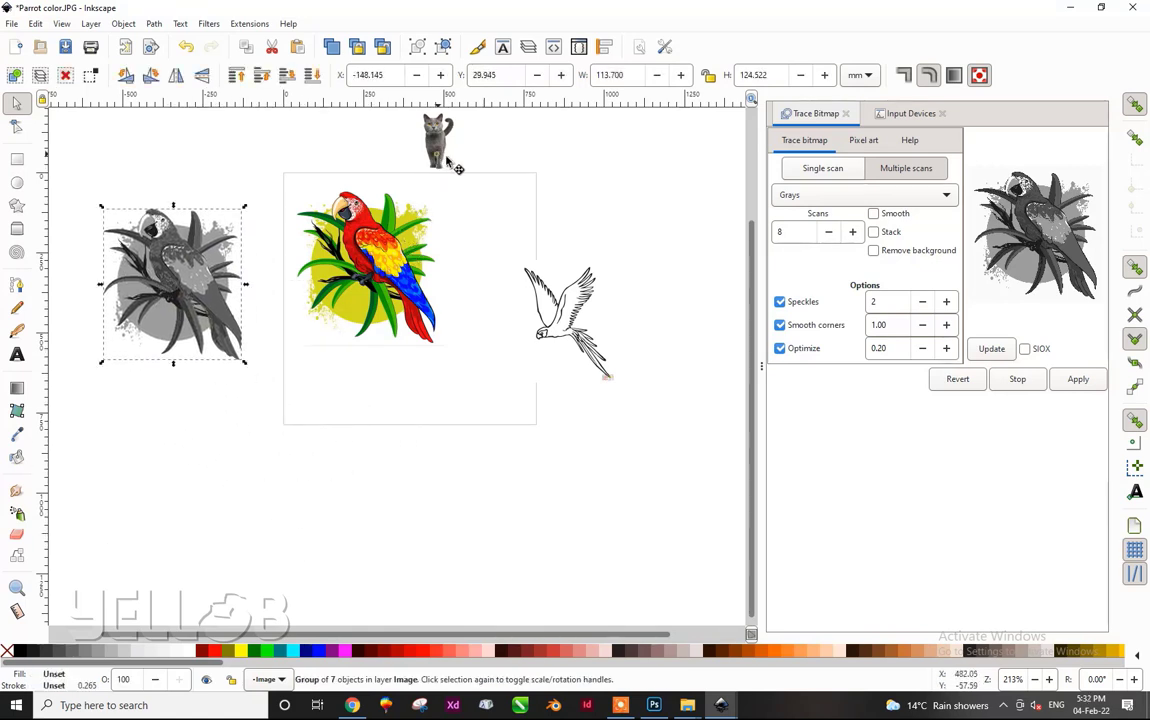
drag(447, 160, 502, 370)
mouse_move(365, 343)
mouse_down()
mouse_move(297, 448)
mouse_move(164, 532)
mouse_up()
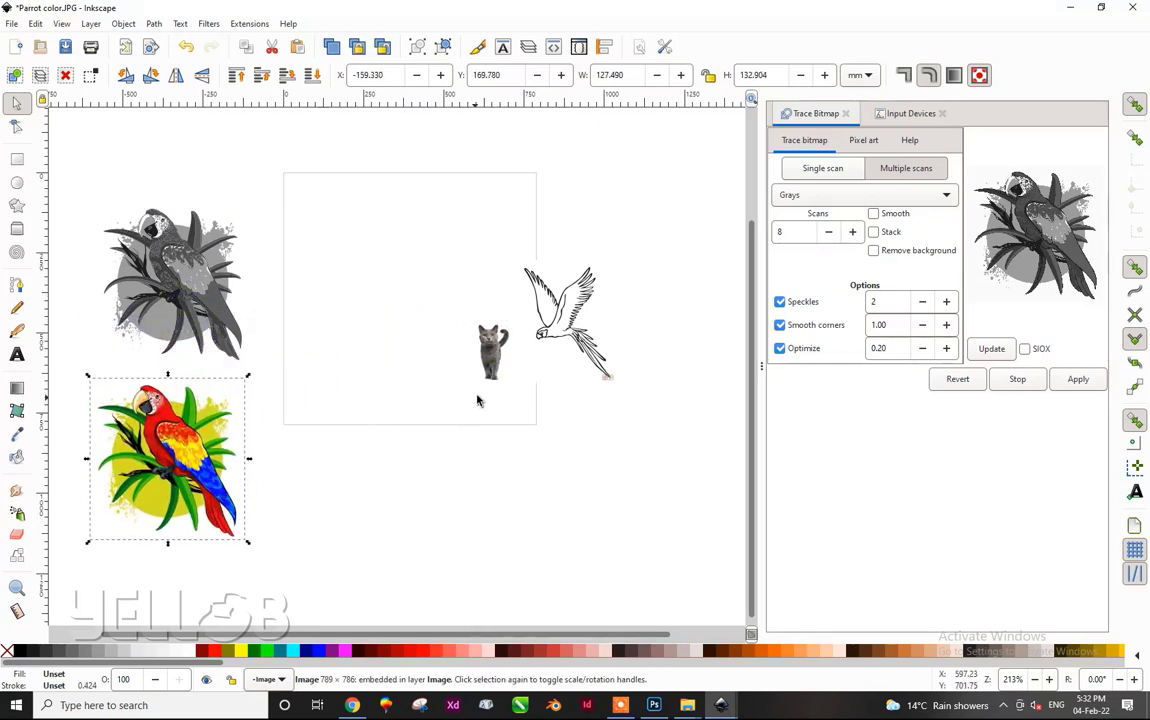
drag(490, 358, 340, 237)
- Bring the cat image into view and select it
ctrl+scroll(390, 274, up, 2)
ctrl+scroll(390, 274, up, 2)
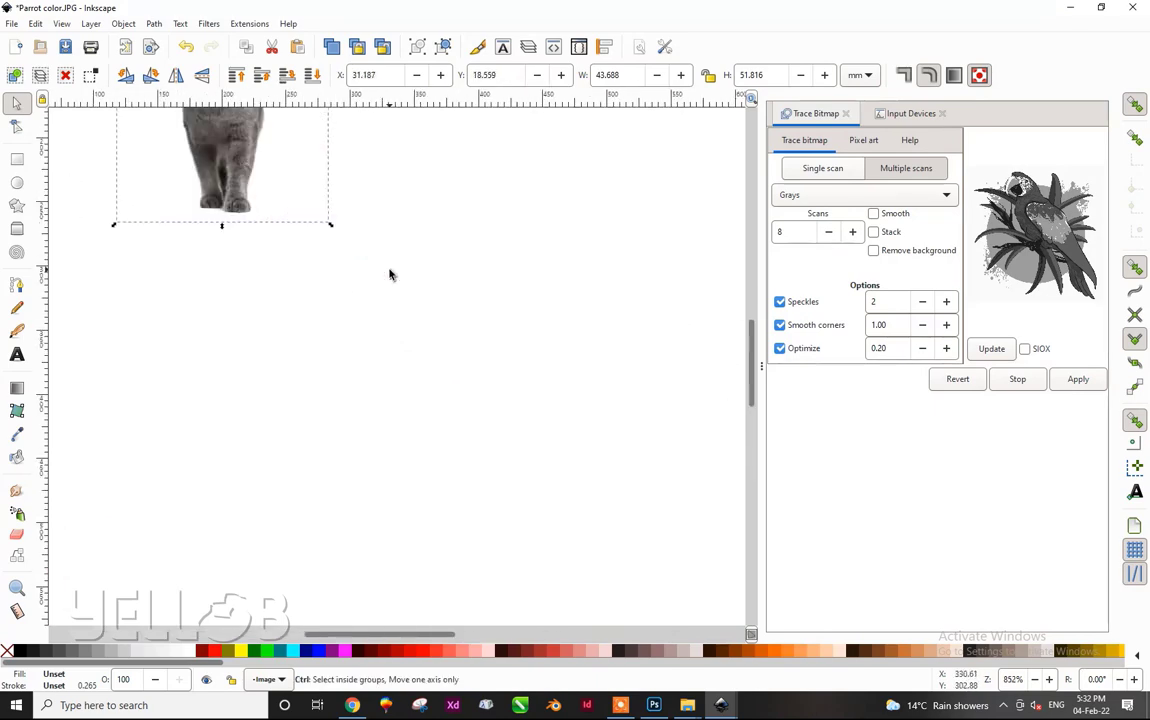
ctrl+scroll(390, 274, up, 2)
key(space)
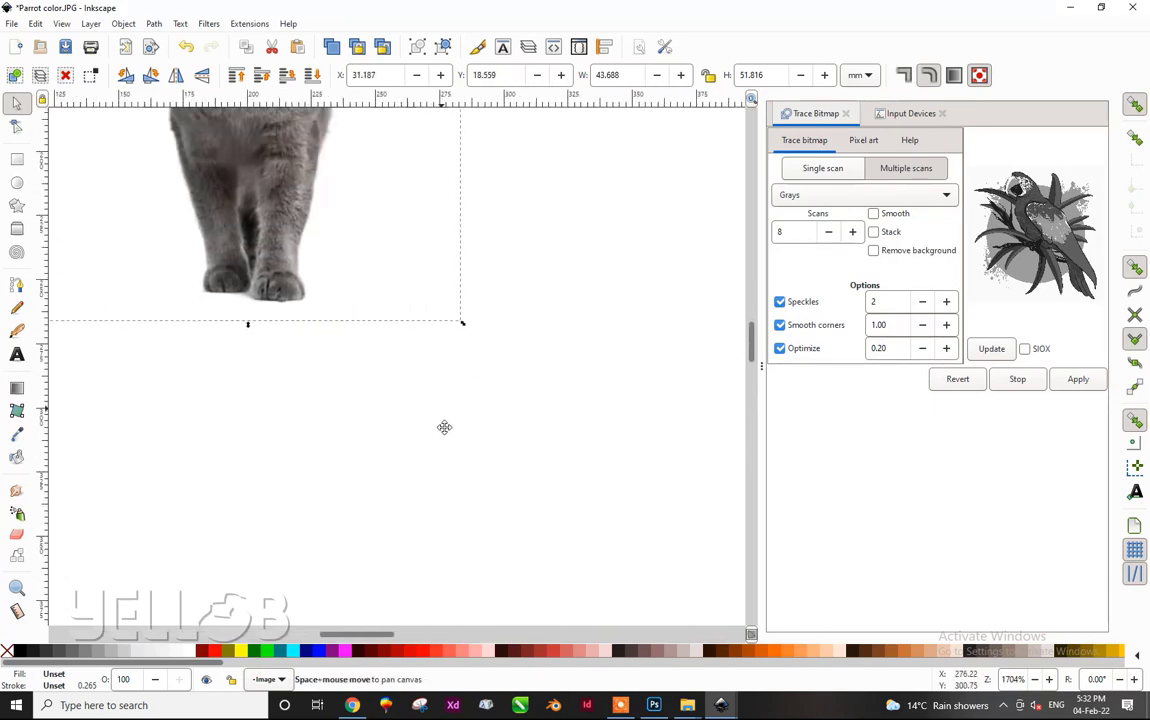
drag(473, 197, 449, 583)
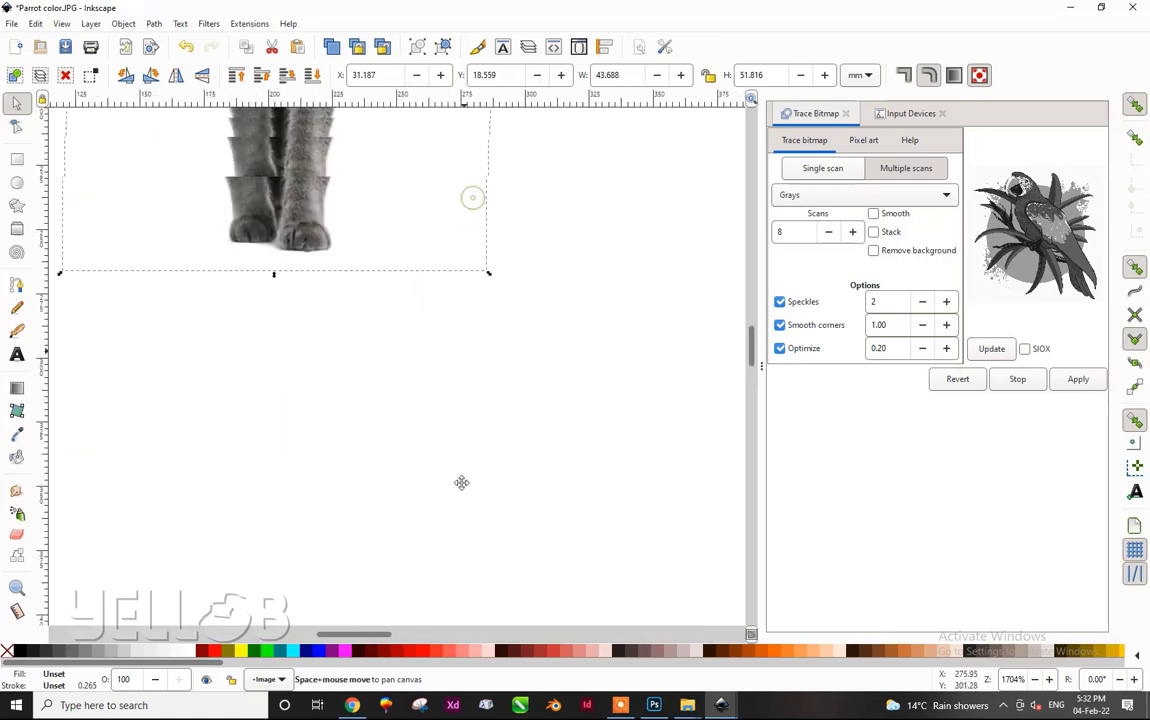
click(447, 572)
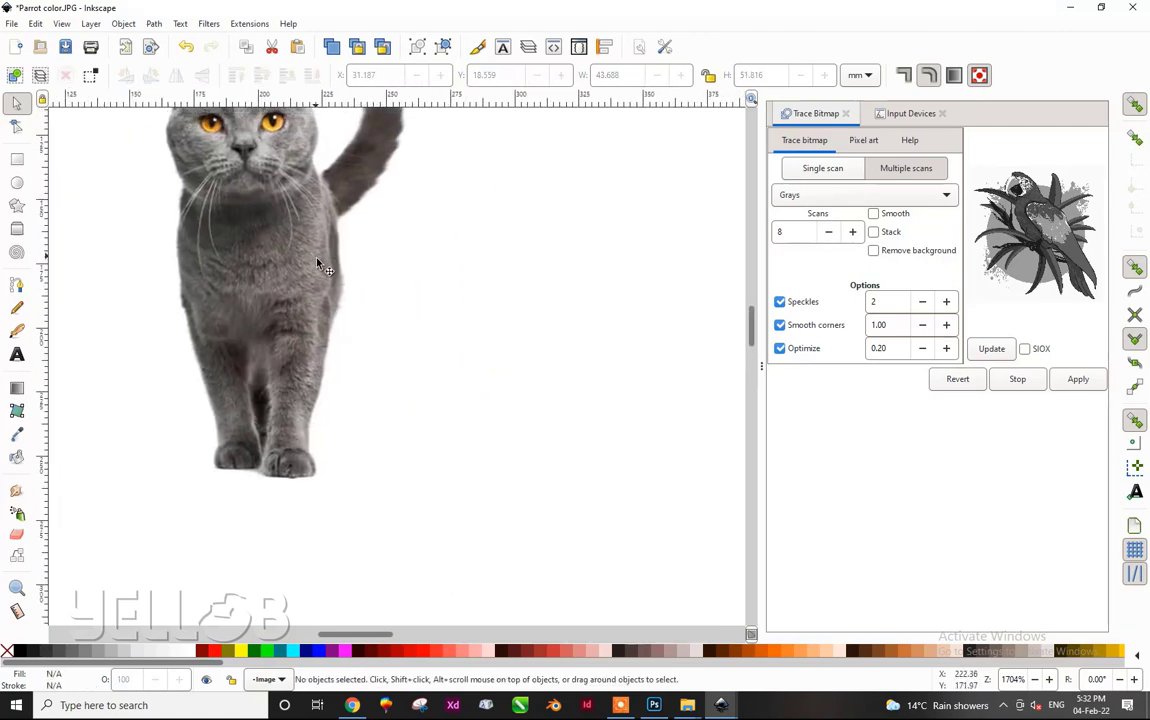
scroll(365, 277, up, 2)
scroll(365, 277, up, 2)
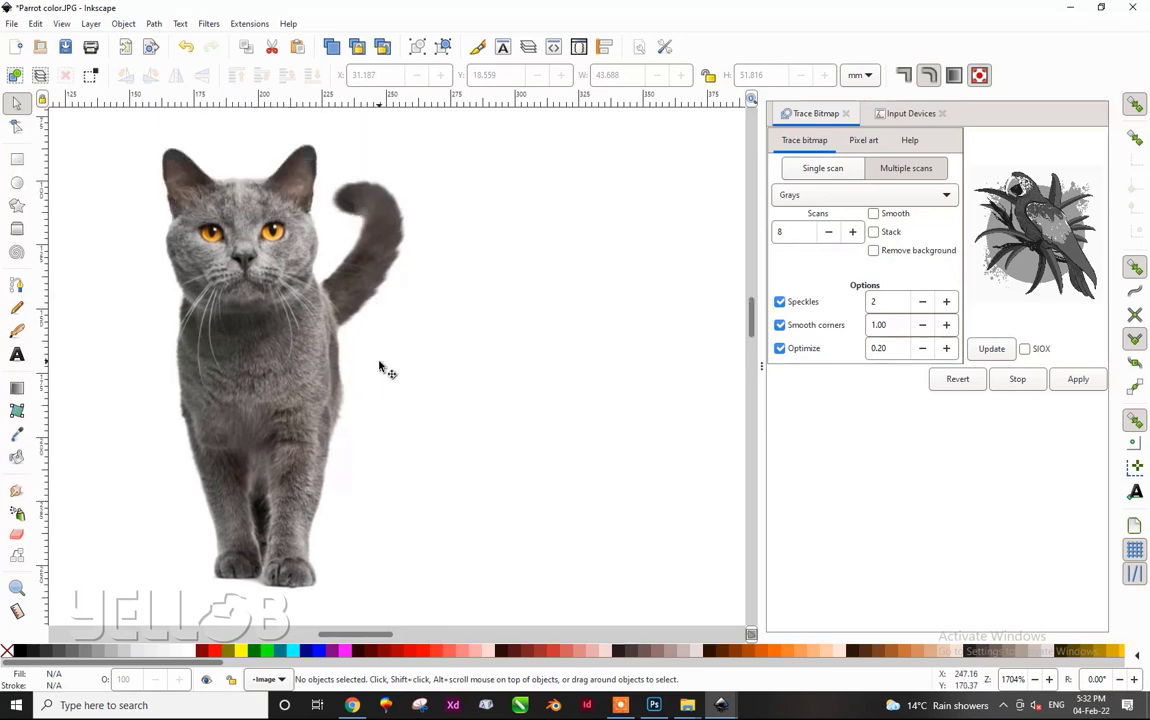
click(235, 338)
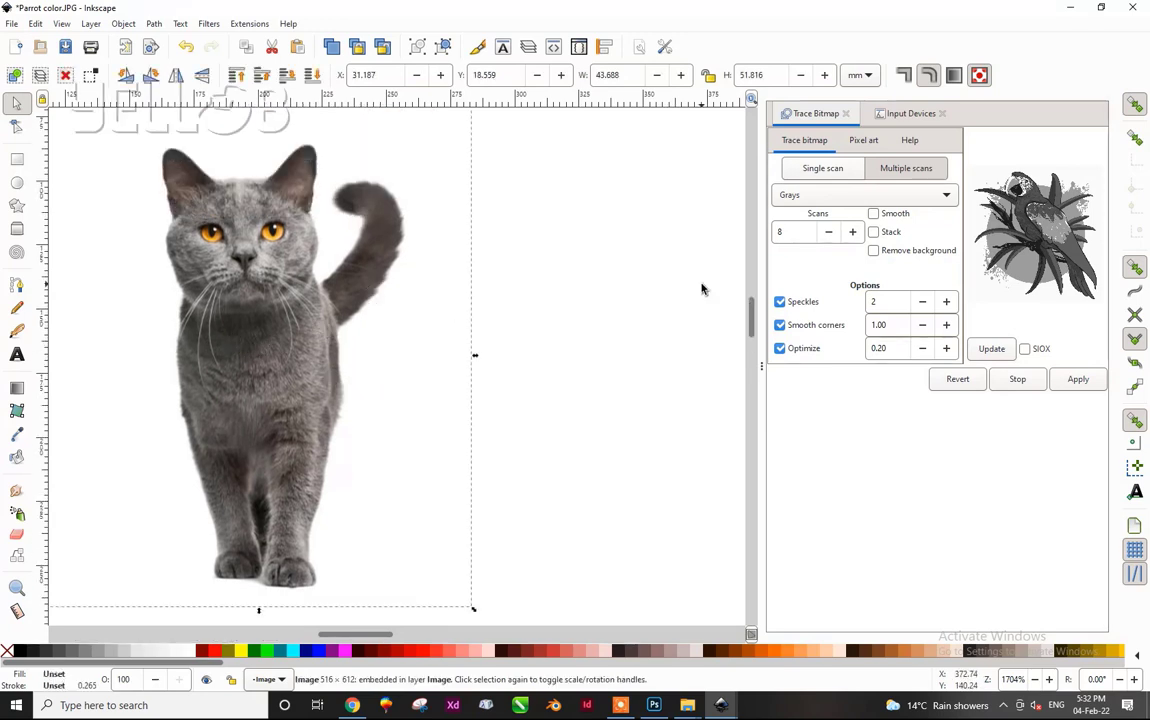
- Trace the cat photo with Multiple scans Grays at 8 scans
click(840, 196)
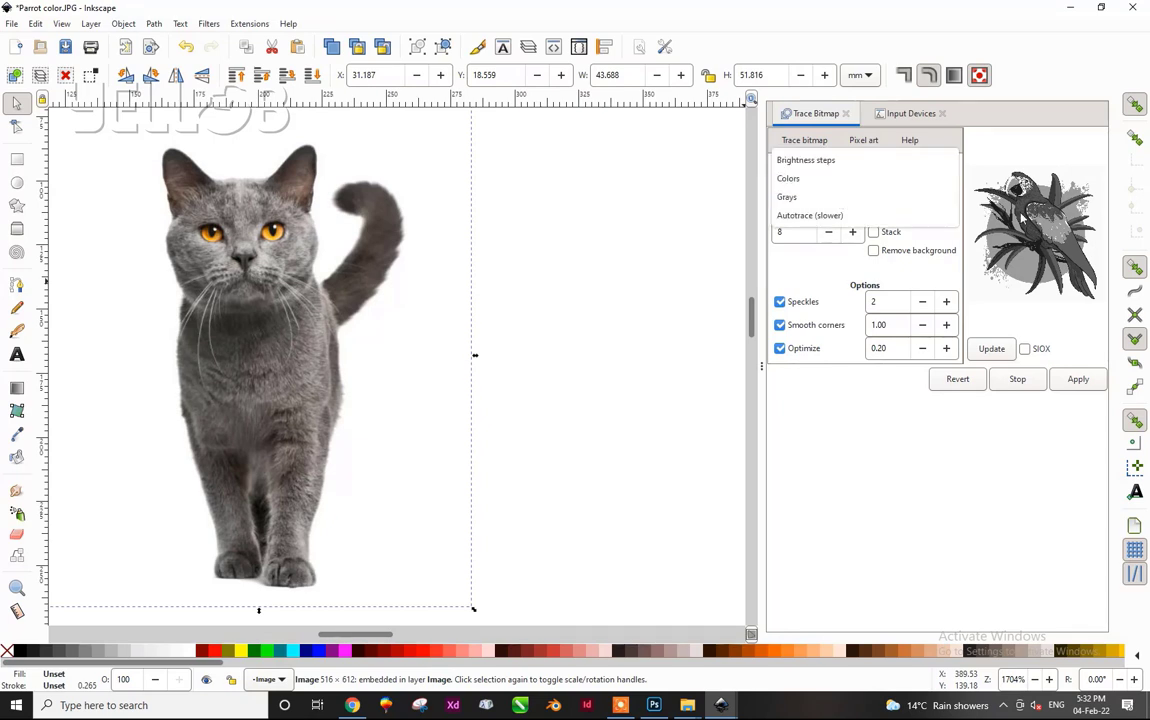
click(788, 197)
click(991, 350)
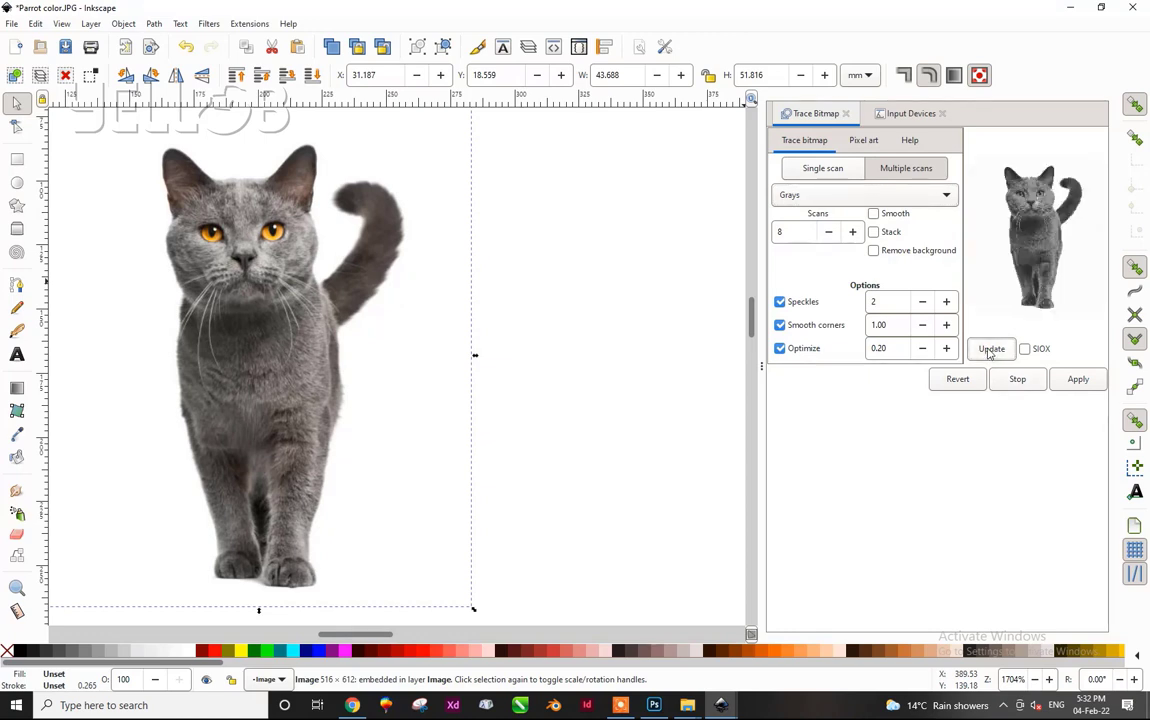
click(1070, 385)
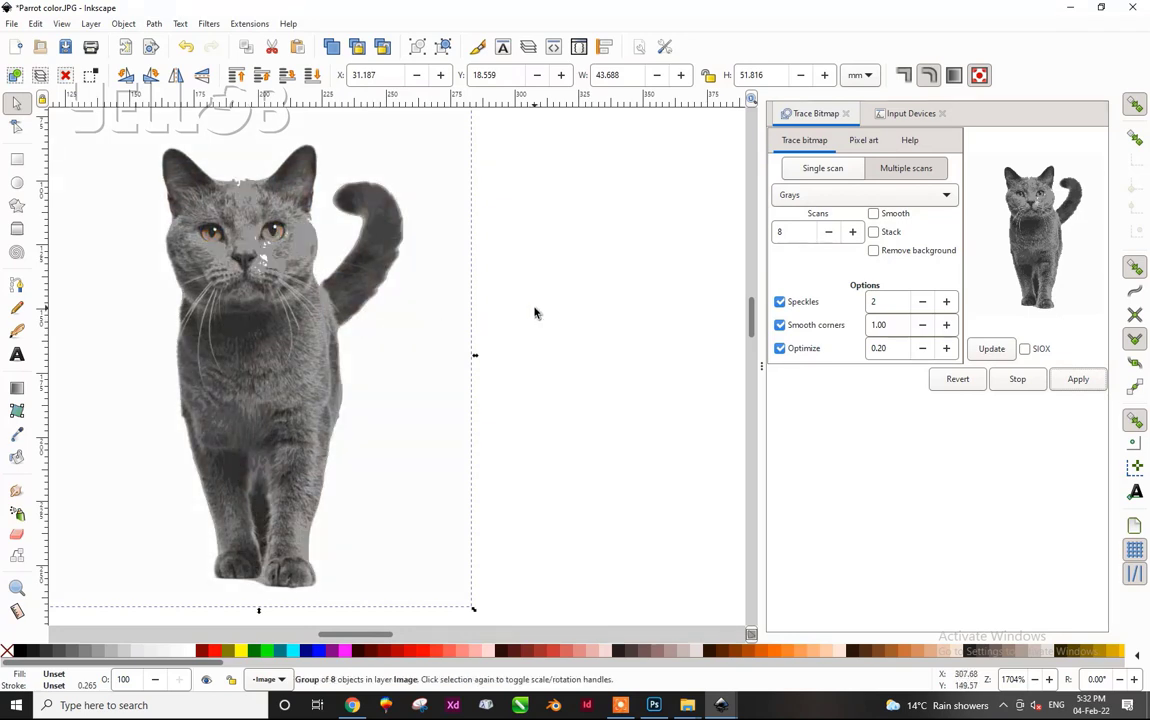
- Place the eight-shade cat trace right of the photo and inspect it
ctrl+scroll(535, 313, down, 2)
mouse_move(400, 298)
mouse_down()
mouse_move(316, 313)
mouse_move(596, 294)
mouse_up()
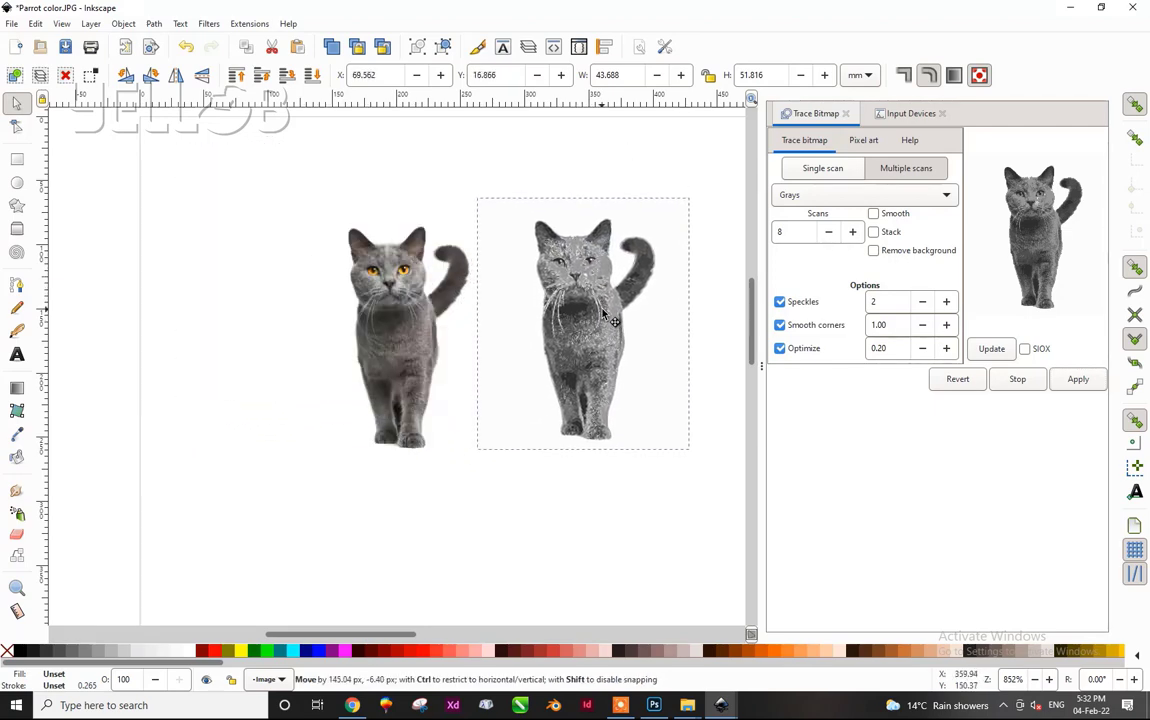
drag(596, 294, 607, 317)
click(714, 288)
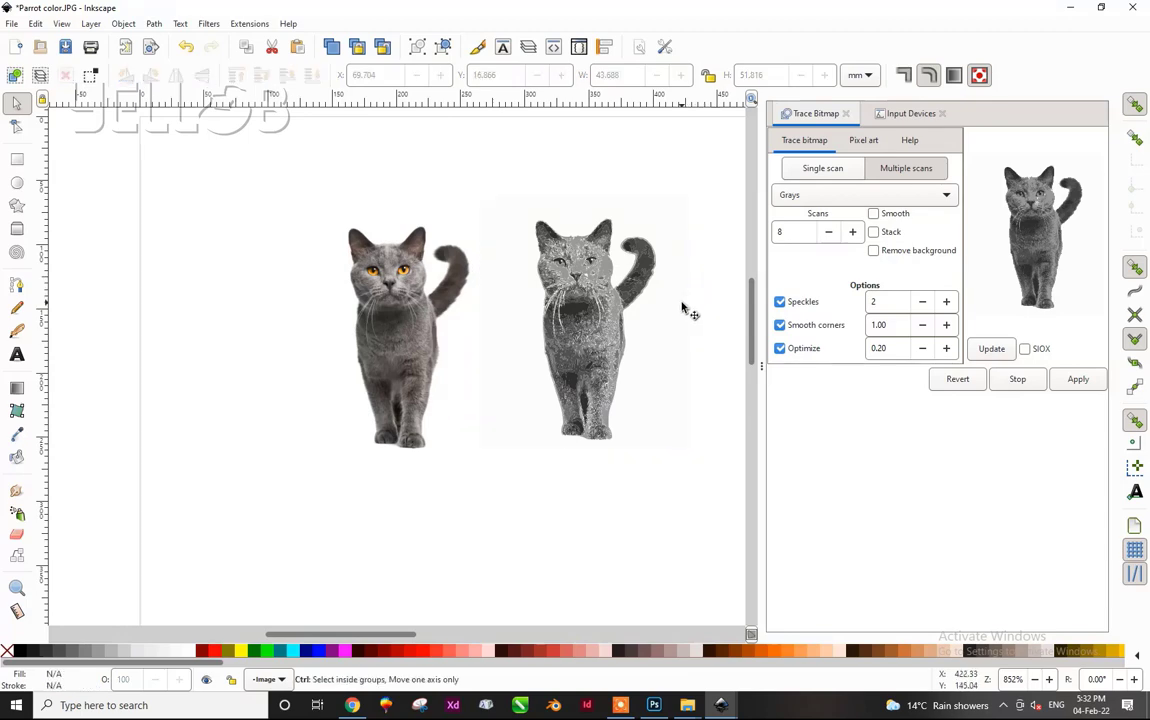
ctrl+scroll(683, 309, up, 2)
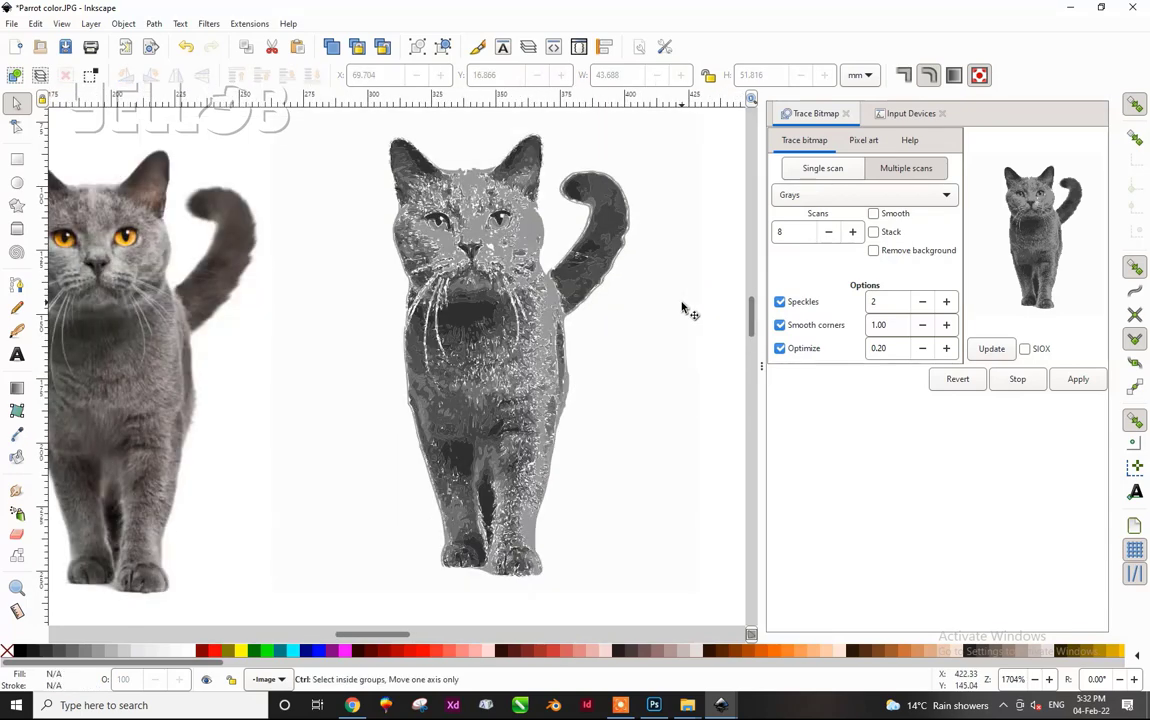
ctrl+scroll(683, 309, down, 2)
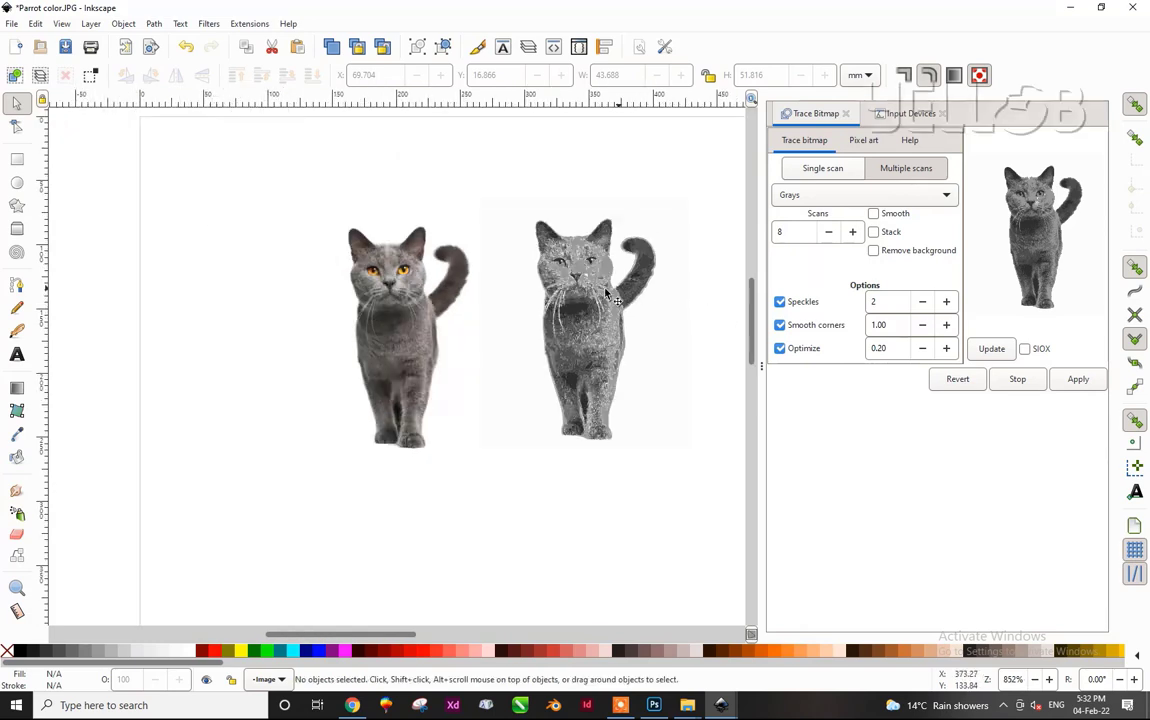
- Delete the eight-shade cat trace and reselect the original cat photo
drag(597, 287, 592, 305)
key(Delete)
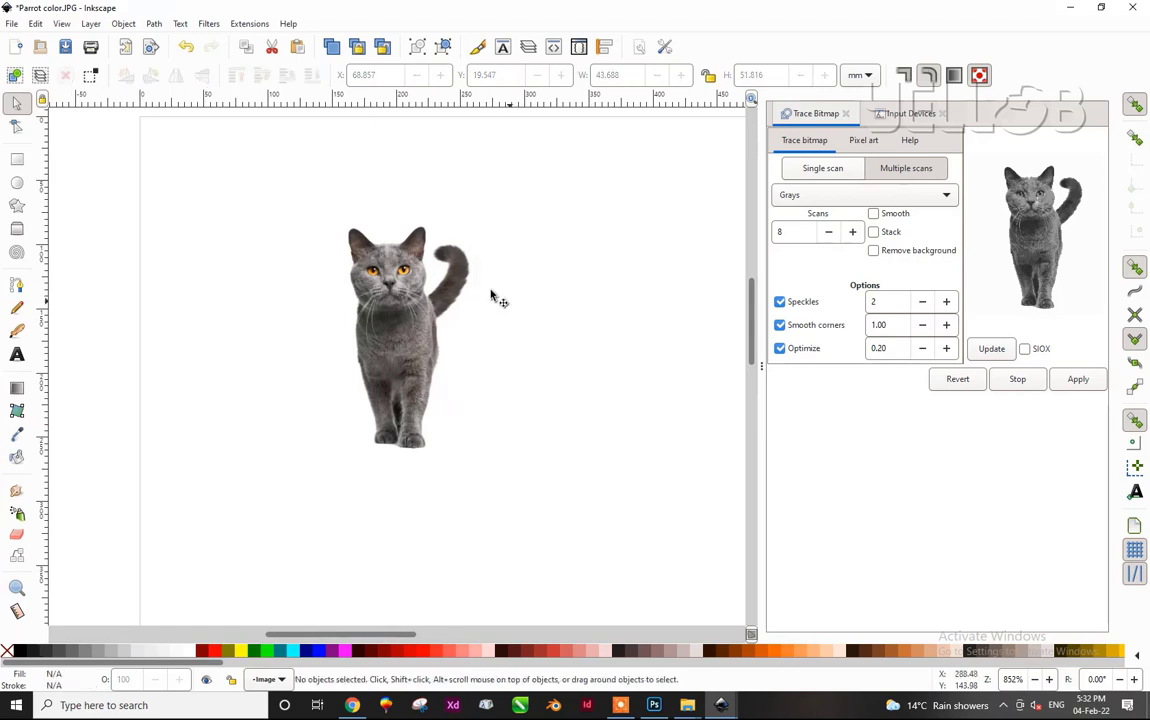
ctrl+scroll(431, 325, up, 1)
ctrl+scroll(431, 325, up, 1)
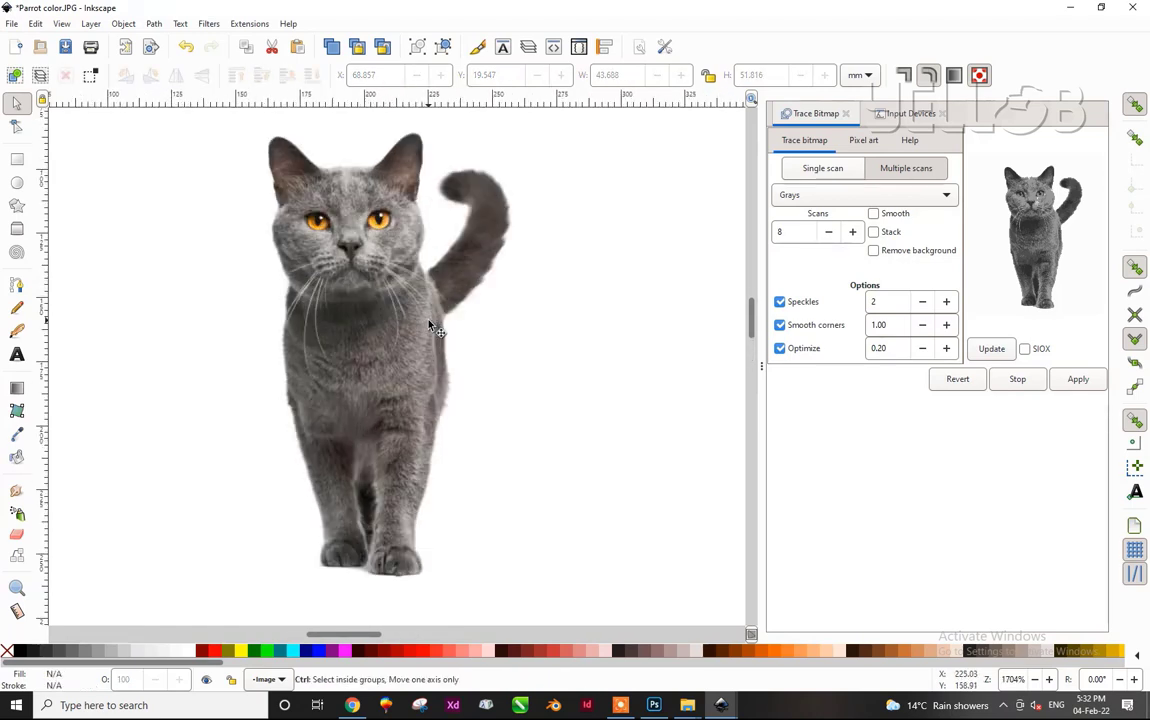
click(436, 322)
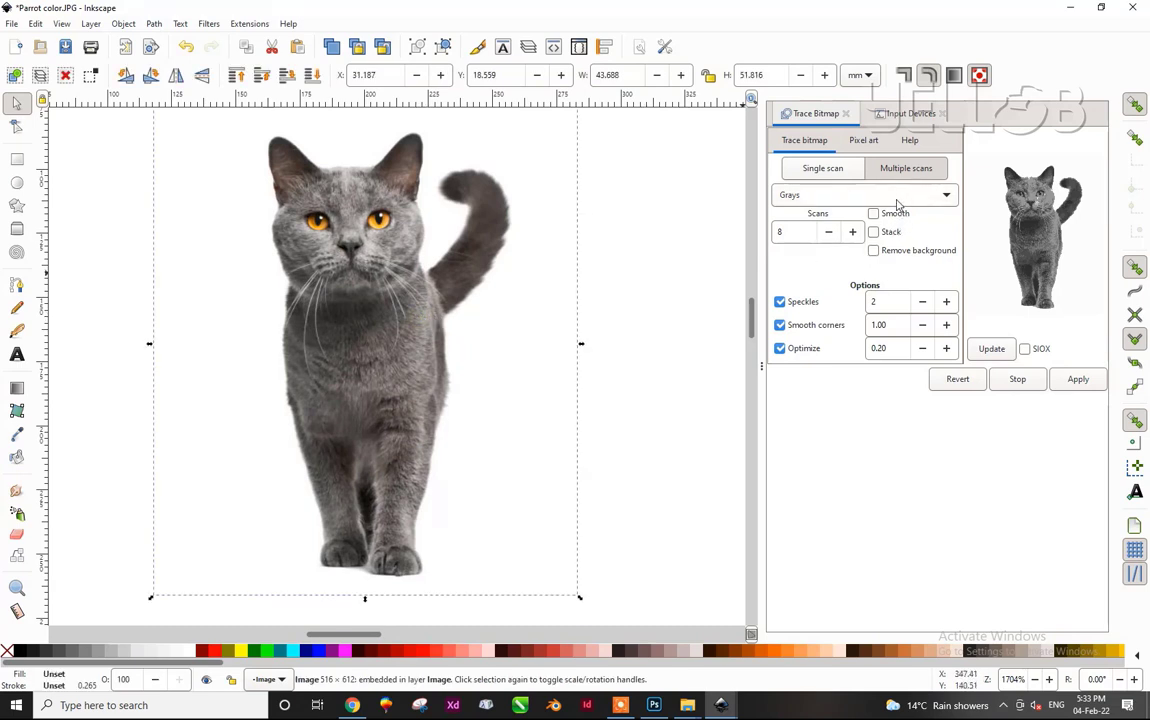
- Trace the cat in Grays mode with Scans raised to 22
click(897, 200)
click(897, 197)
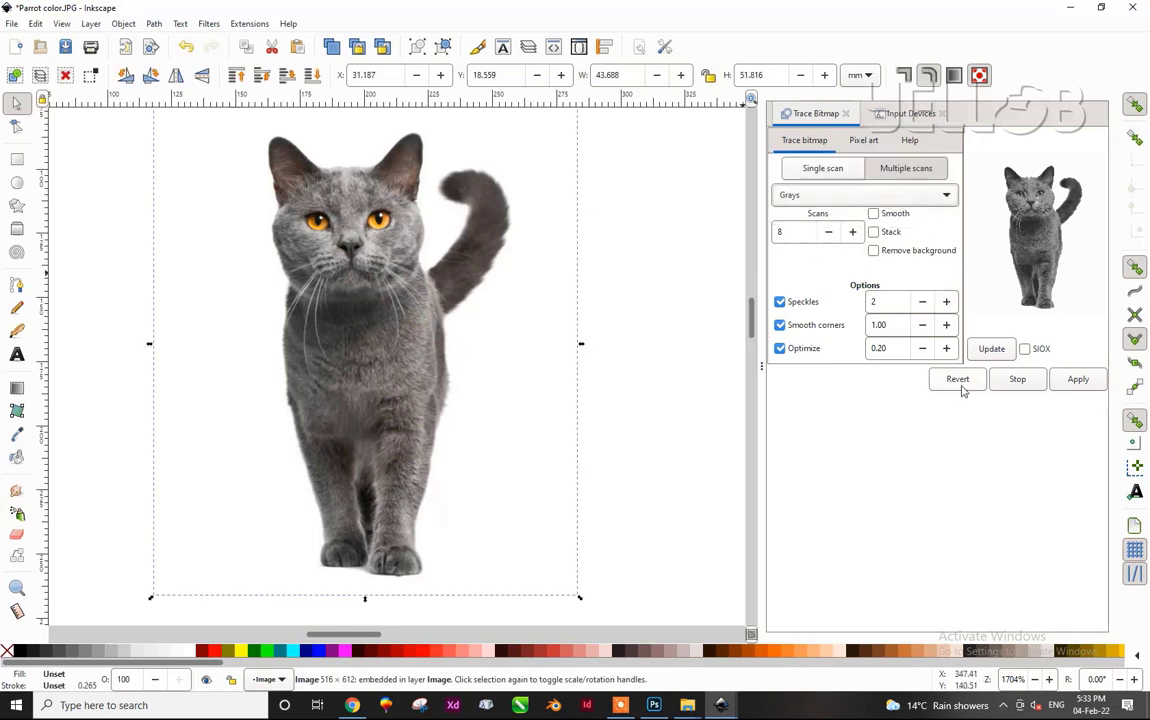
click(988, 348)
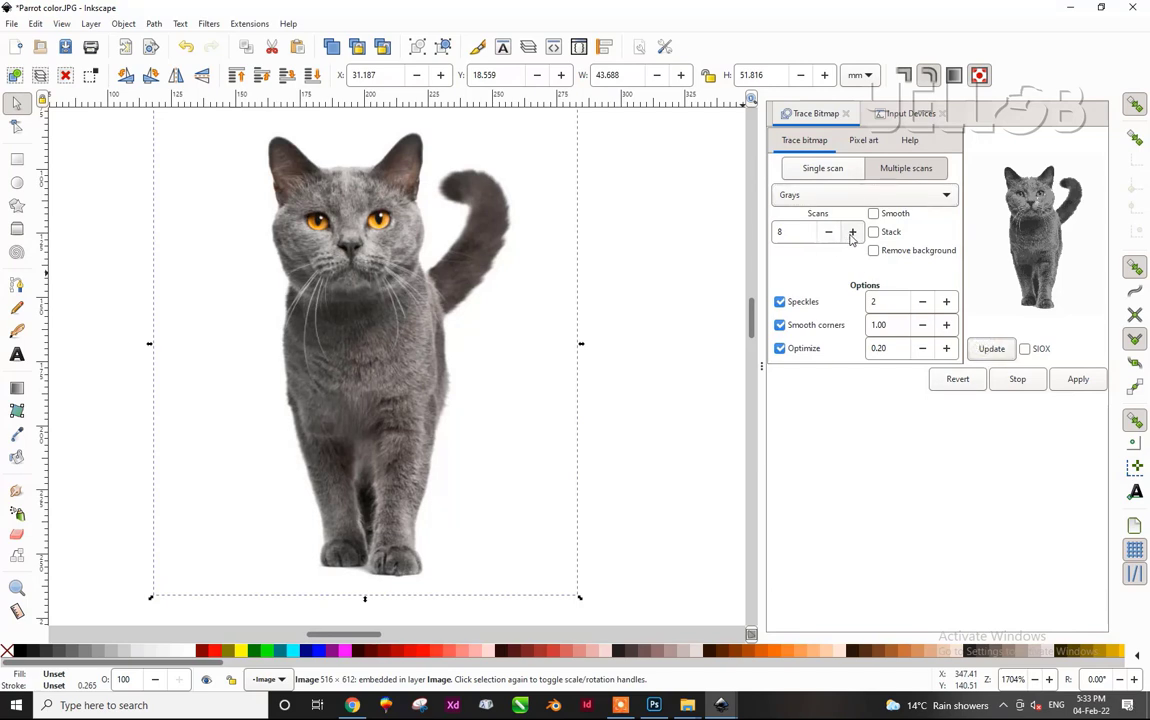
double_click(851, 236)
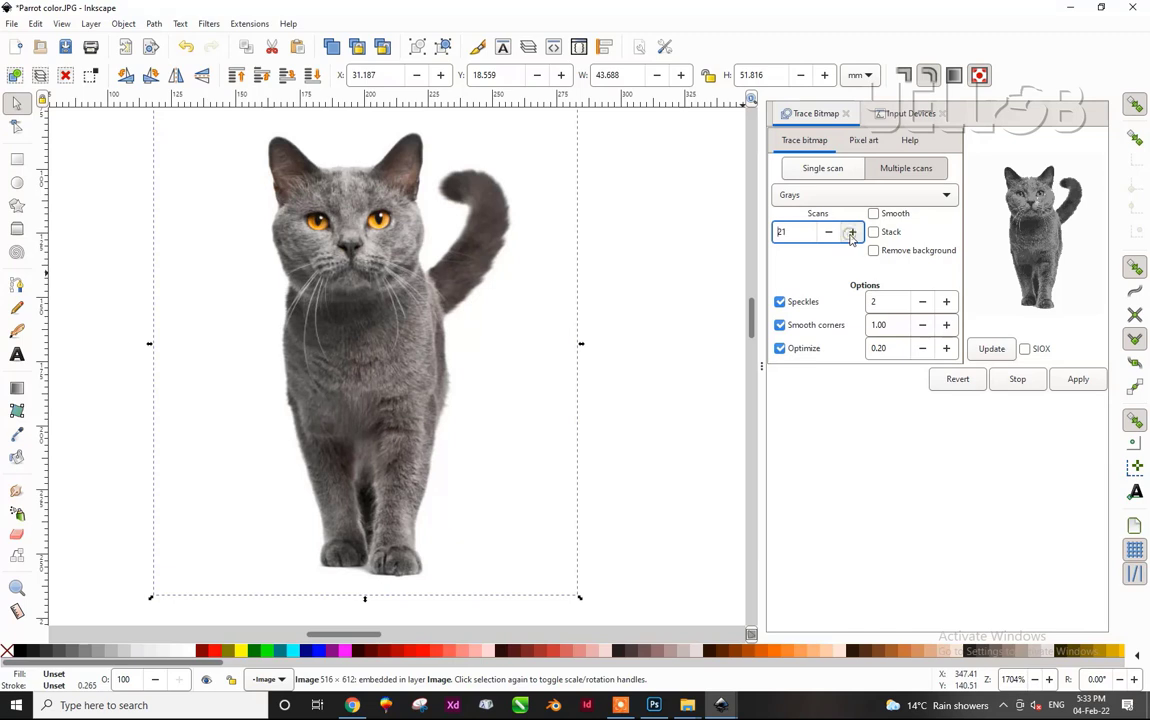
click(851, 232)
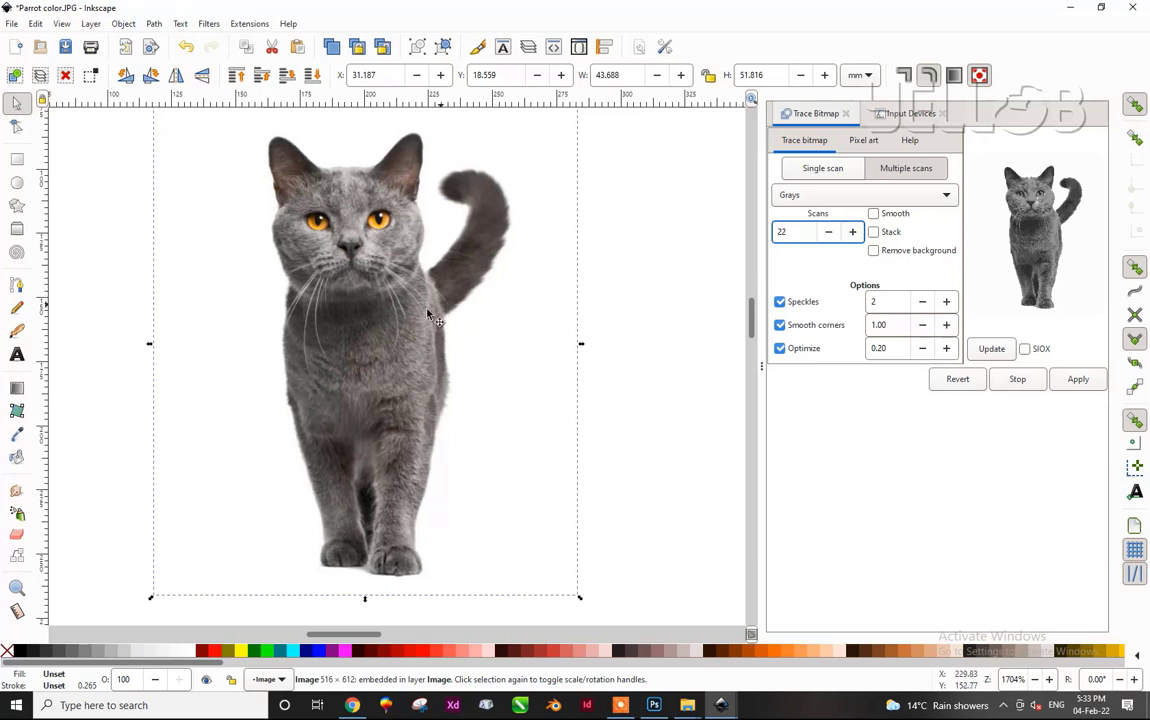
click(993, 349)
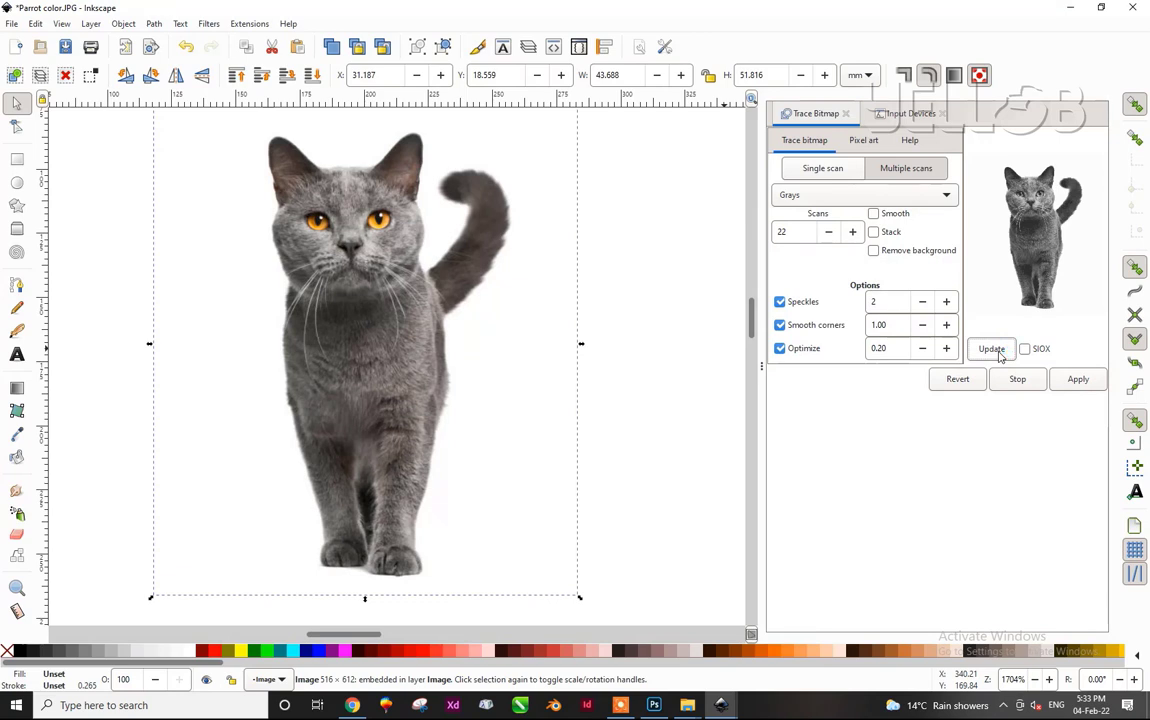
click(1078, 381)
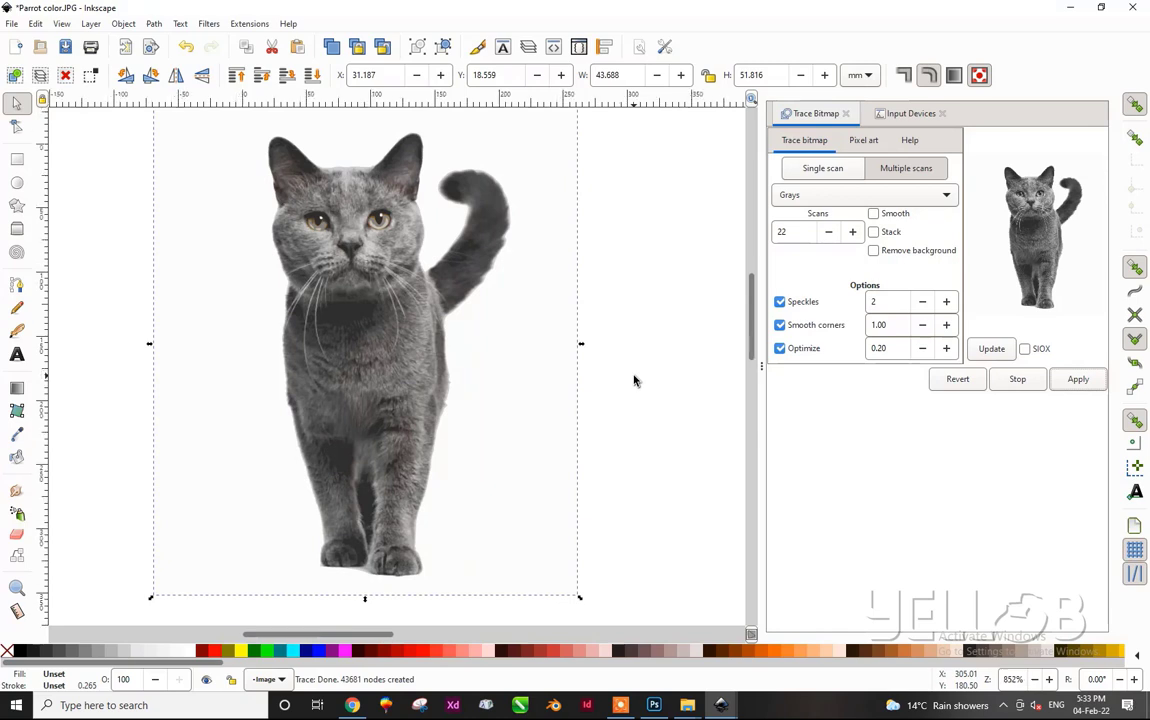
- Place the 22-scan cat trace beside the photo and zoom in to inspect it
scroll(634, 380, down, 4)
mouse_move(538, 373)
mouse_down()
mouse_move(520, 360)
mouse_move(670, 322)
mouse_move(651, 387)
mouse_up()
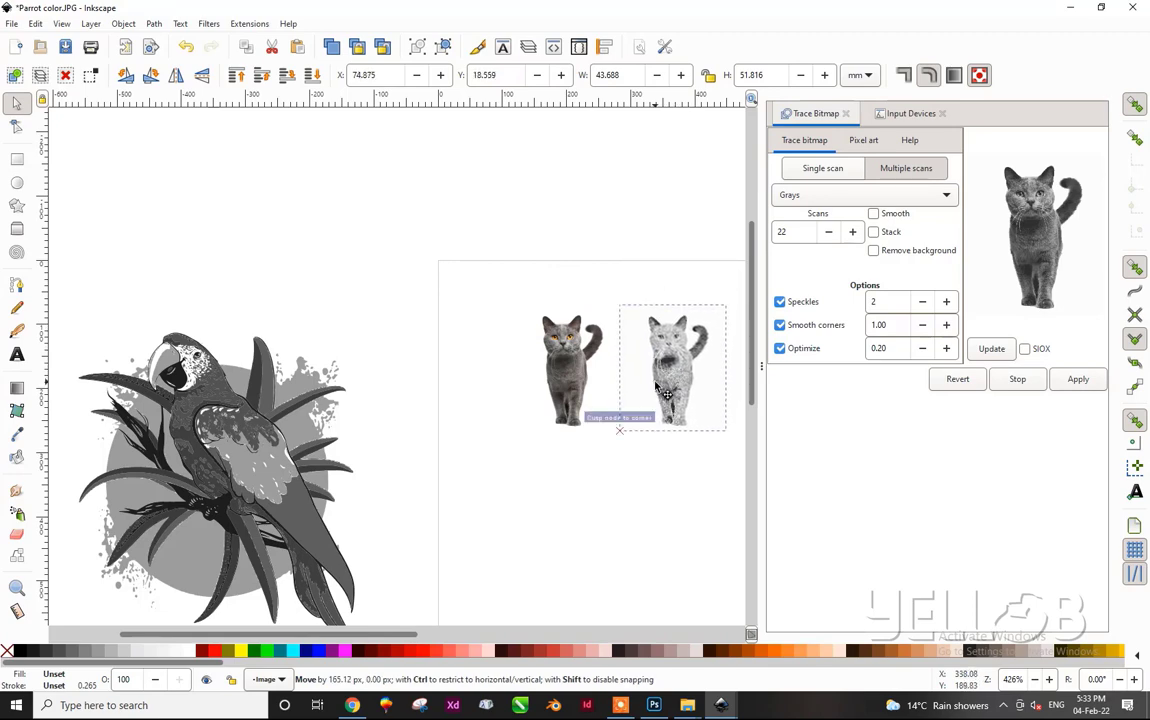
drag(651, 387, 655, 456)
click(716, 430)
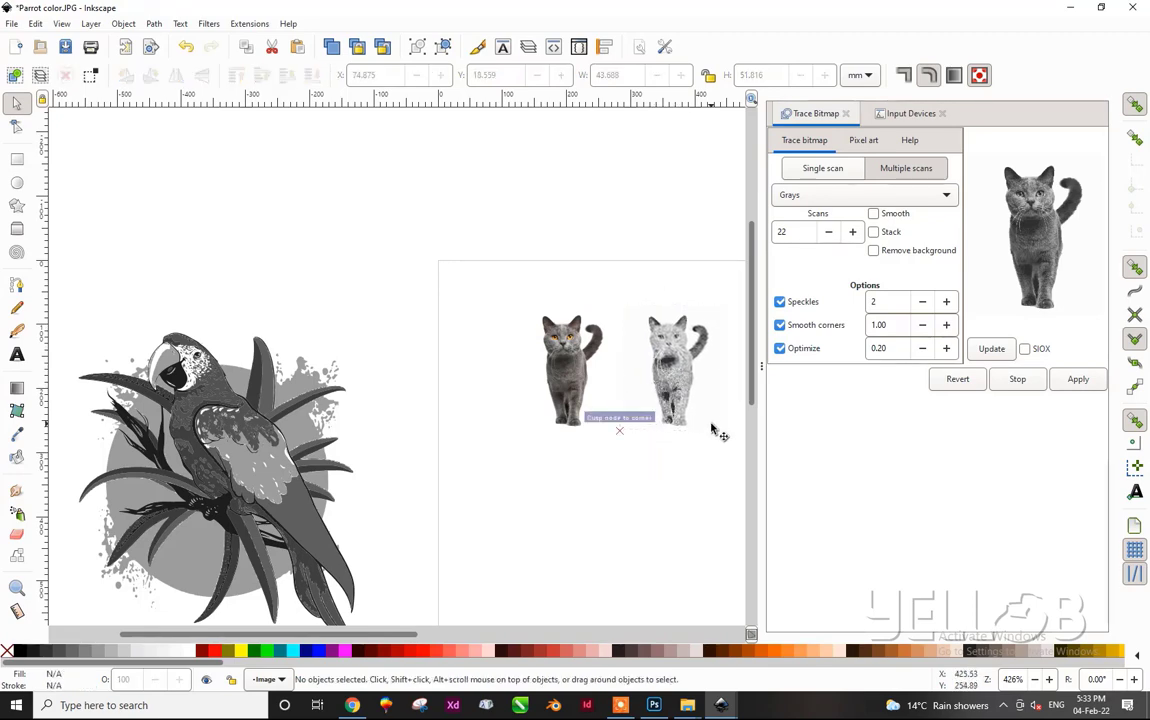
scroll(716, 430, up, 1)
scroll(716, 426, up, 3)
scroll(711, 411, up, 1)
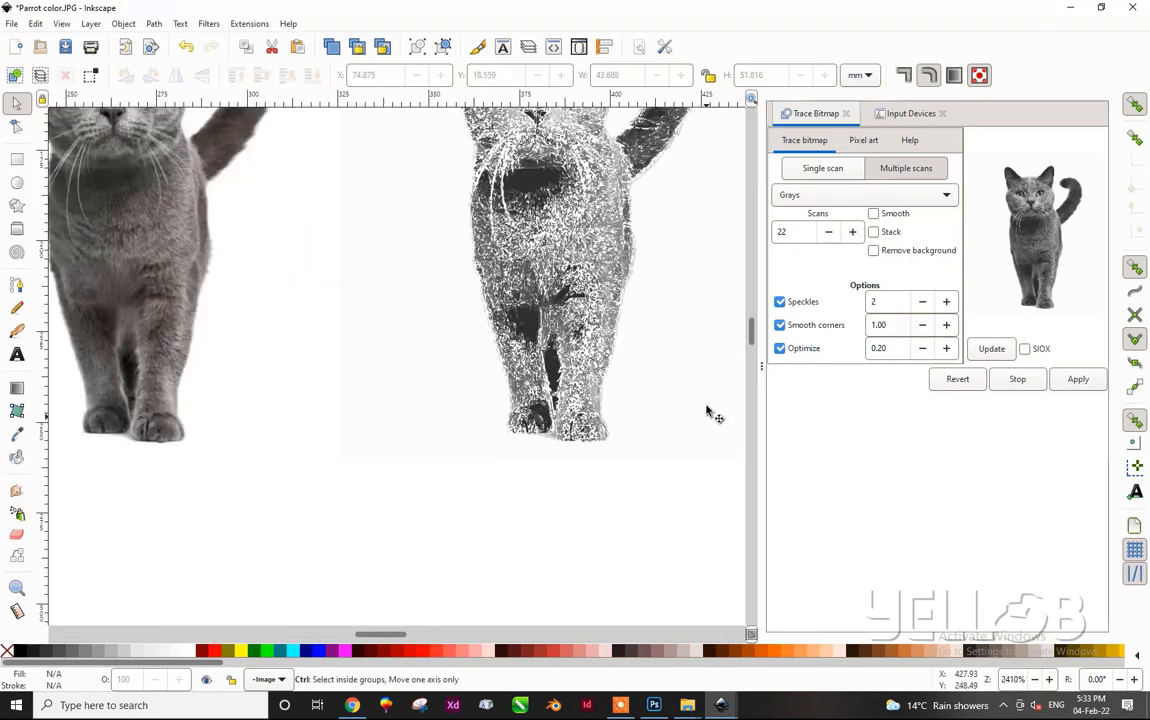
scroll(620, 354, up, 1)
drag(752, 338, 752, 326)
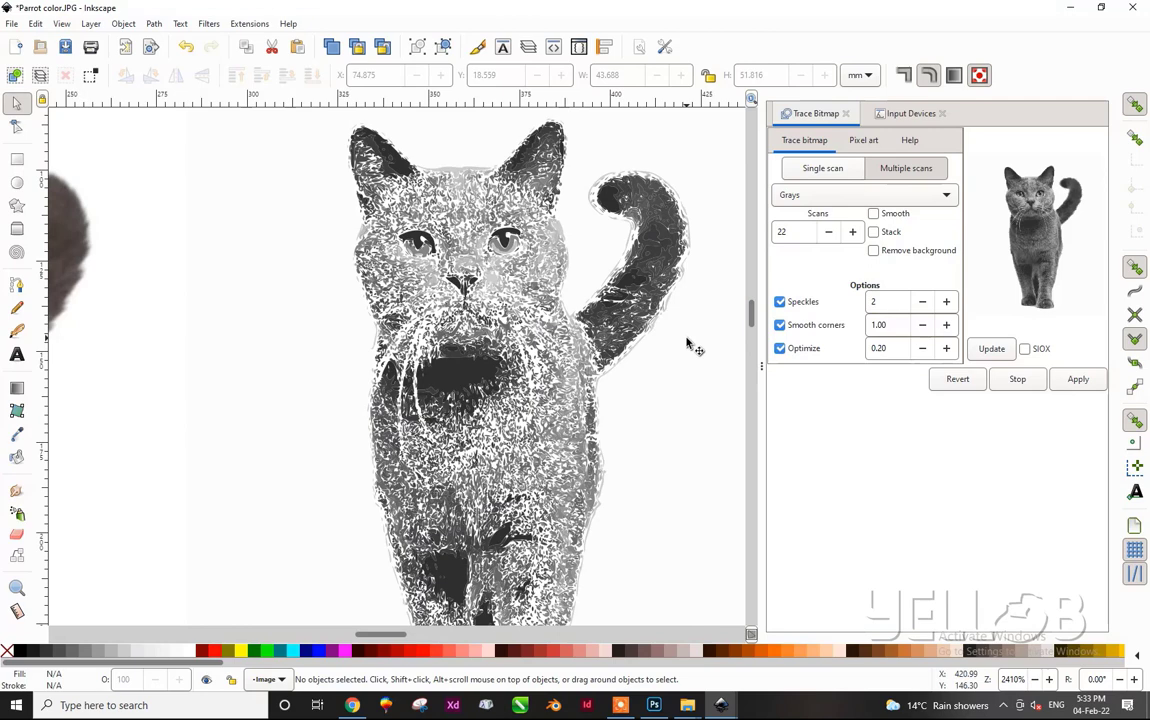
ctrl+scroll(688, 345, down, 1)
ctrl+scroll(688, 345, down, 1)
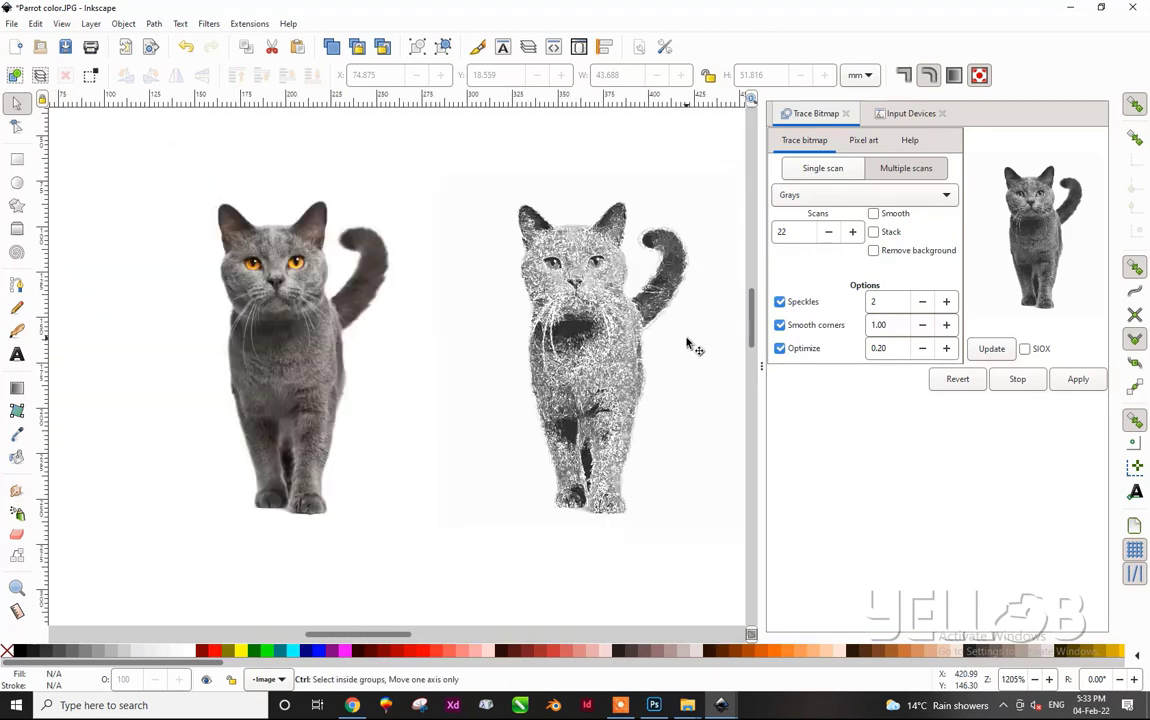
- Select the 22-scan cat trace and delete it
click(670, 443)
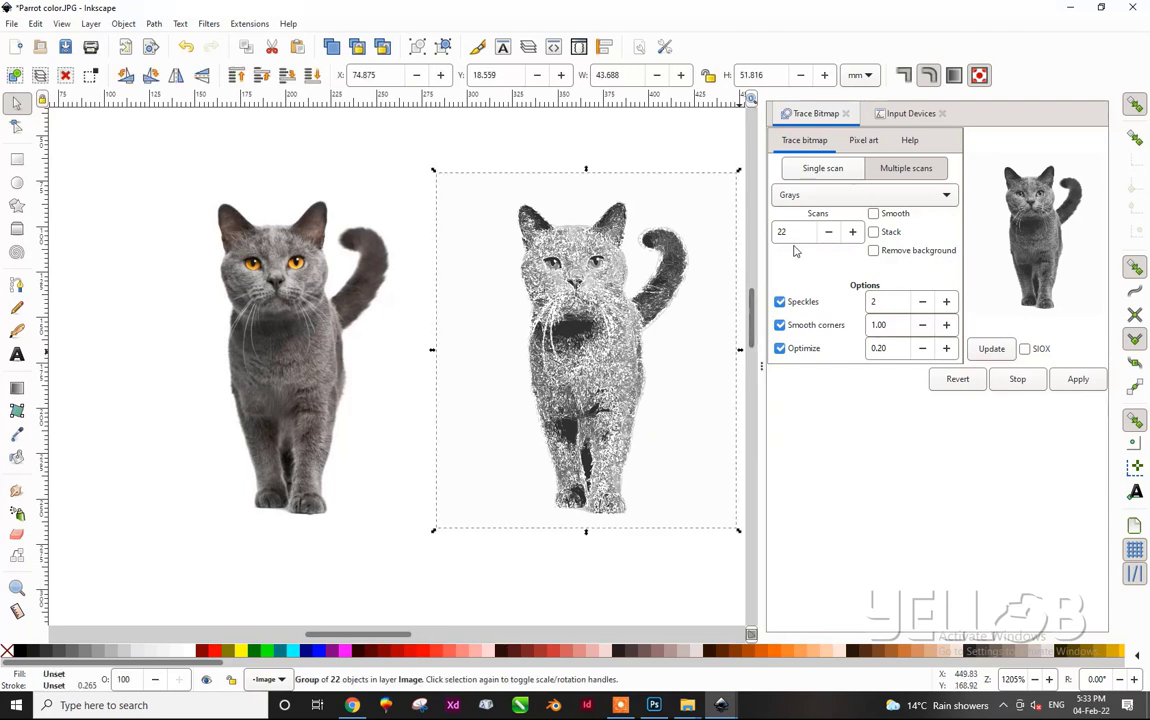
click(620, 158)
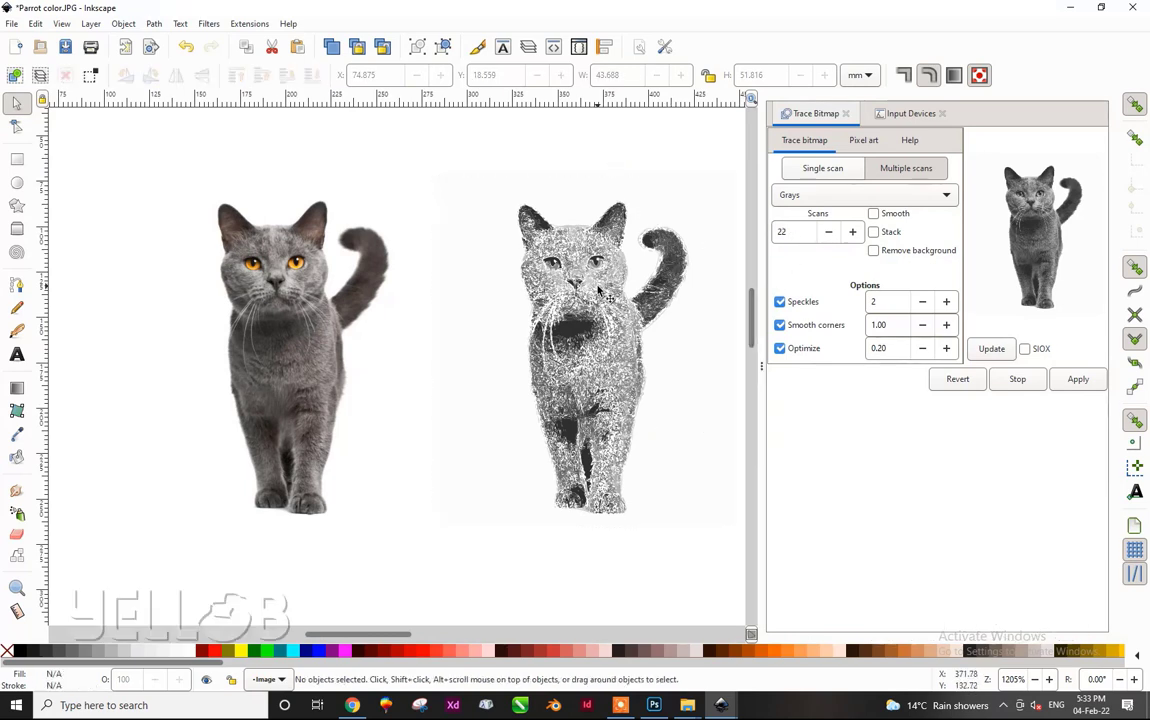
click(600, 290)
key(Delete)
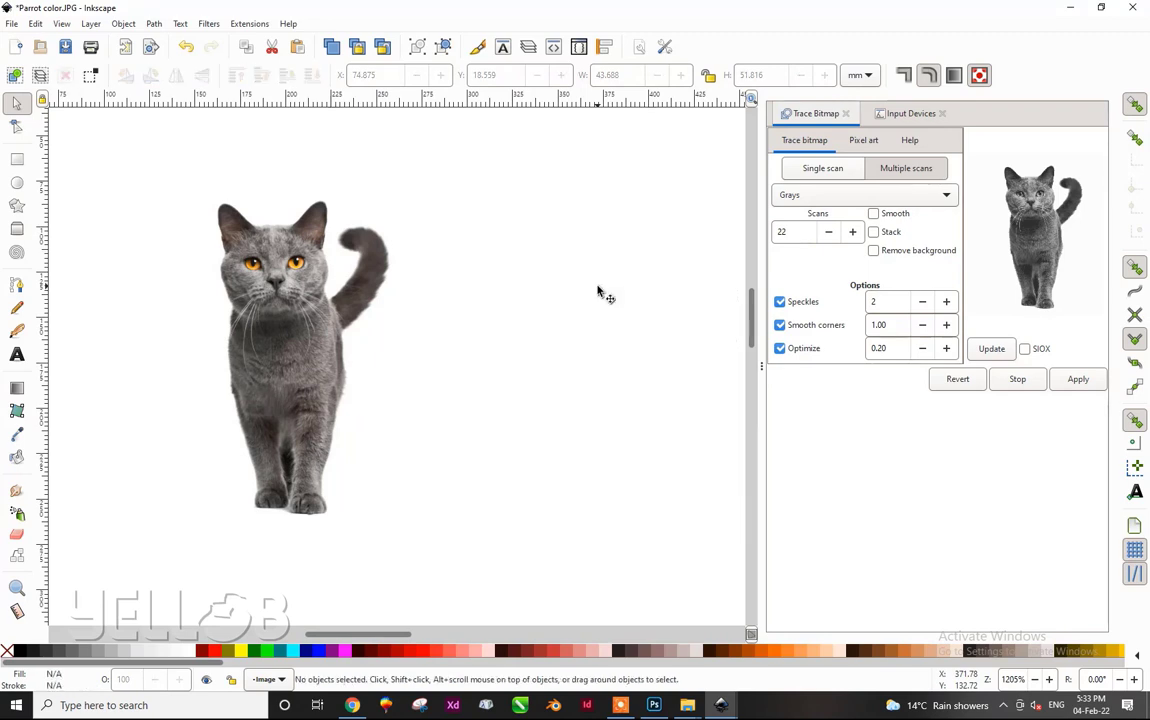
- Trace the cat photo in Grays mode with 12 scans
click(298, 305)
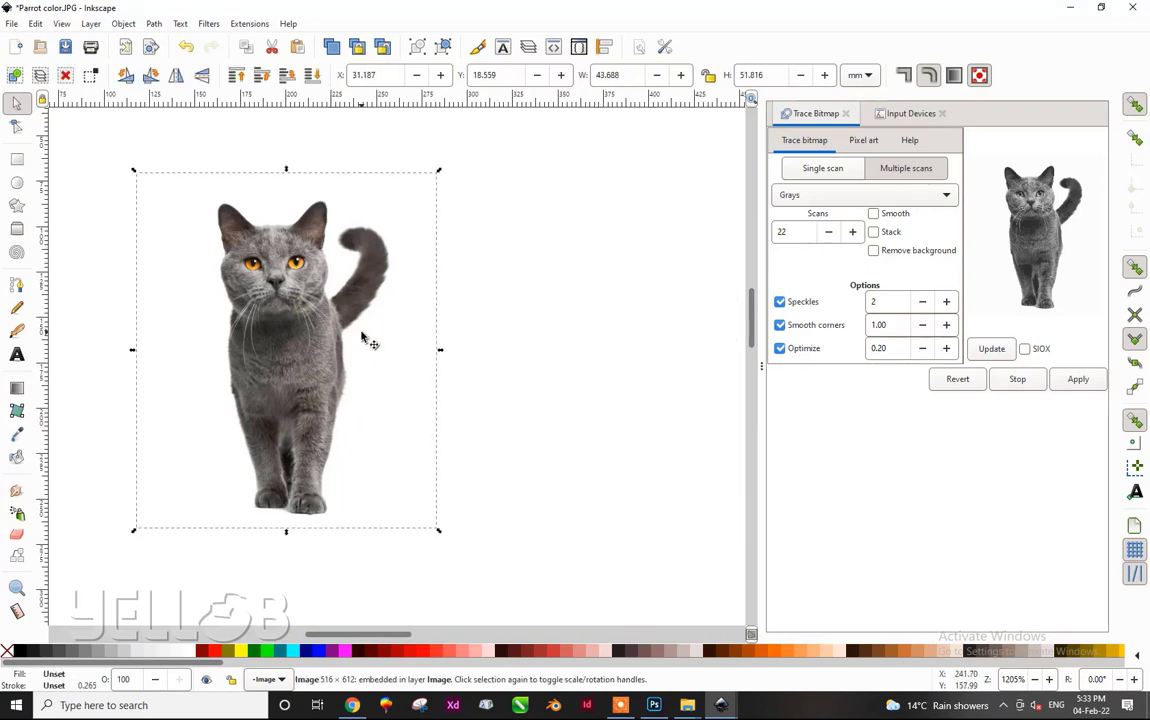
scroll(364, 335, up, 1)
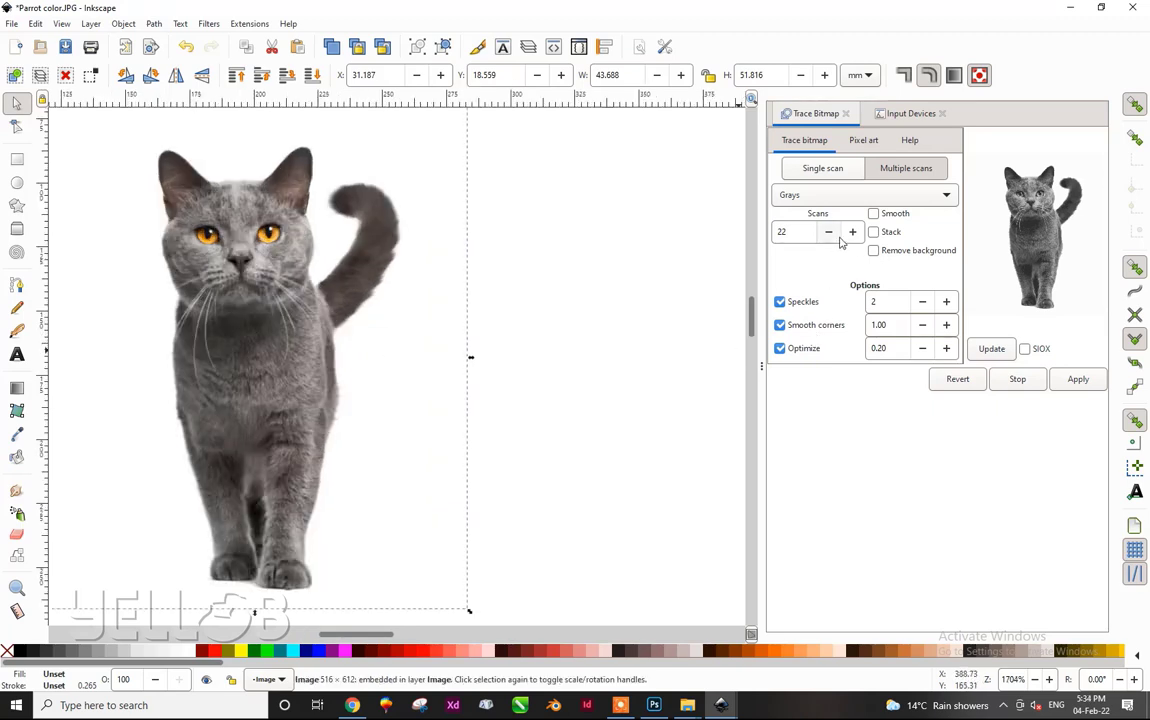
click(989, 343)
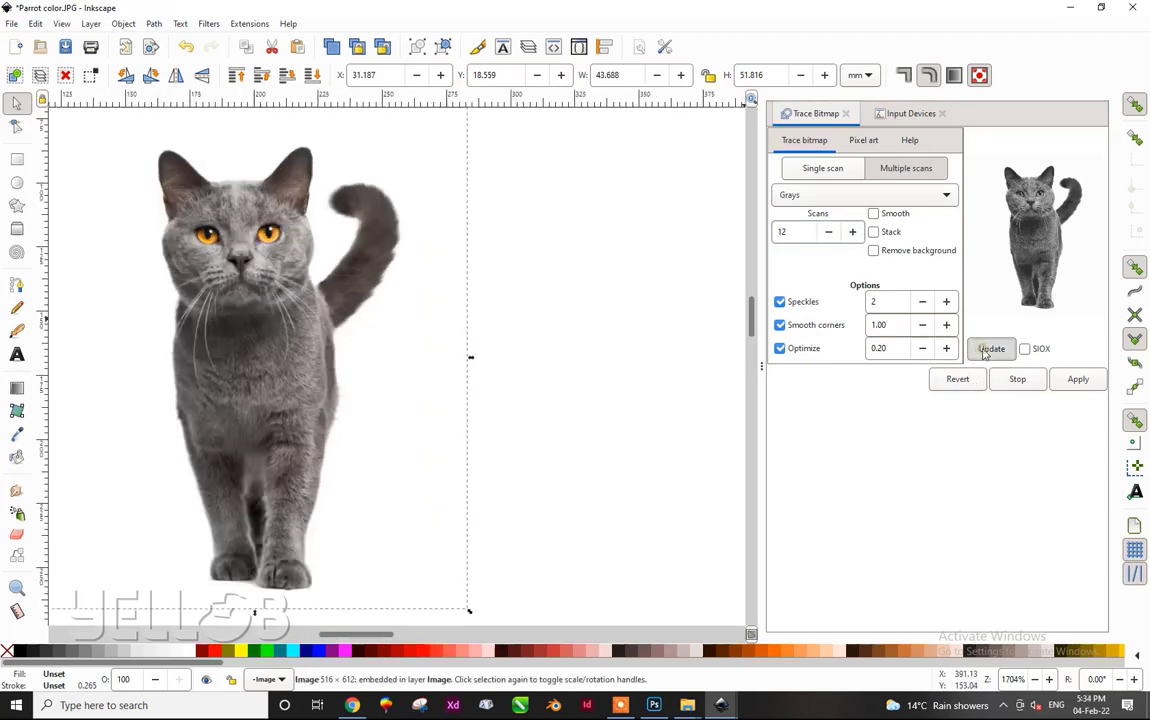
click(1078, 380)
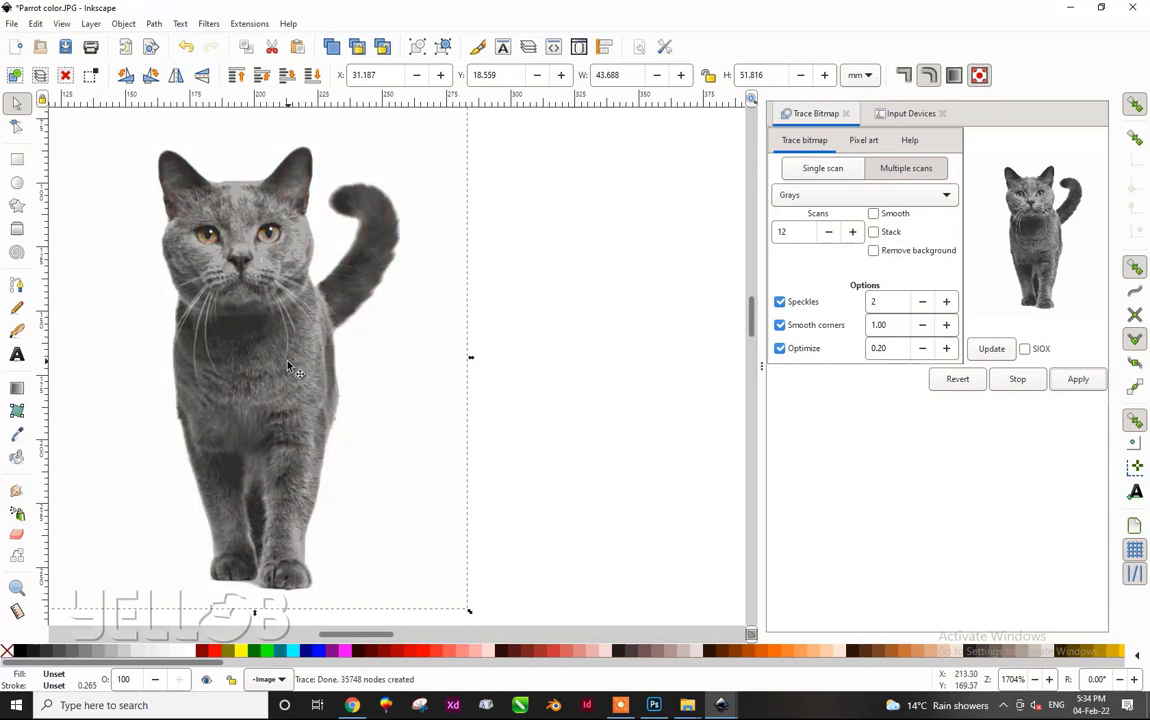
- Move the 12-scan cat trace to the right of the original photo and select its background shape
drag(313, 365, 638, 368)
click(121, 397)
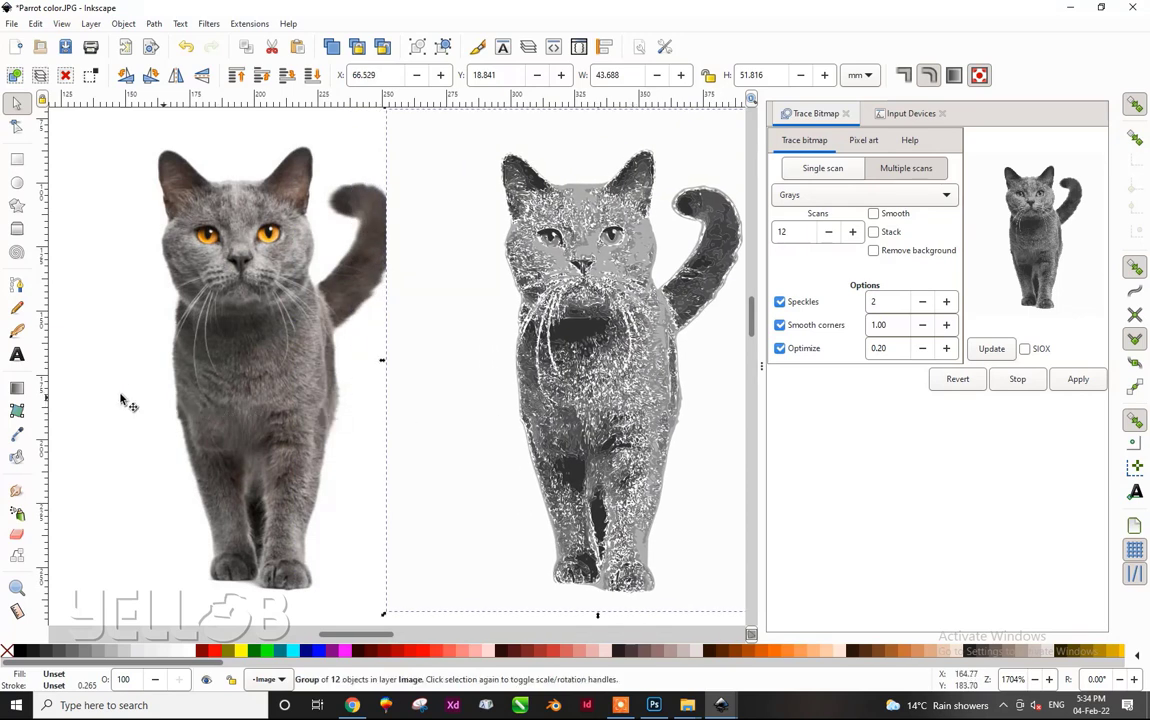
click(483, 392)
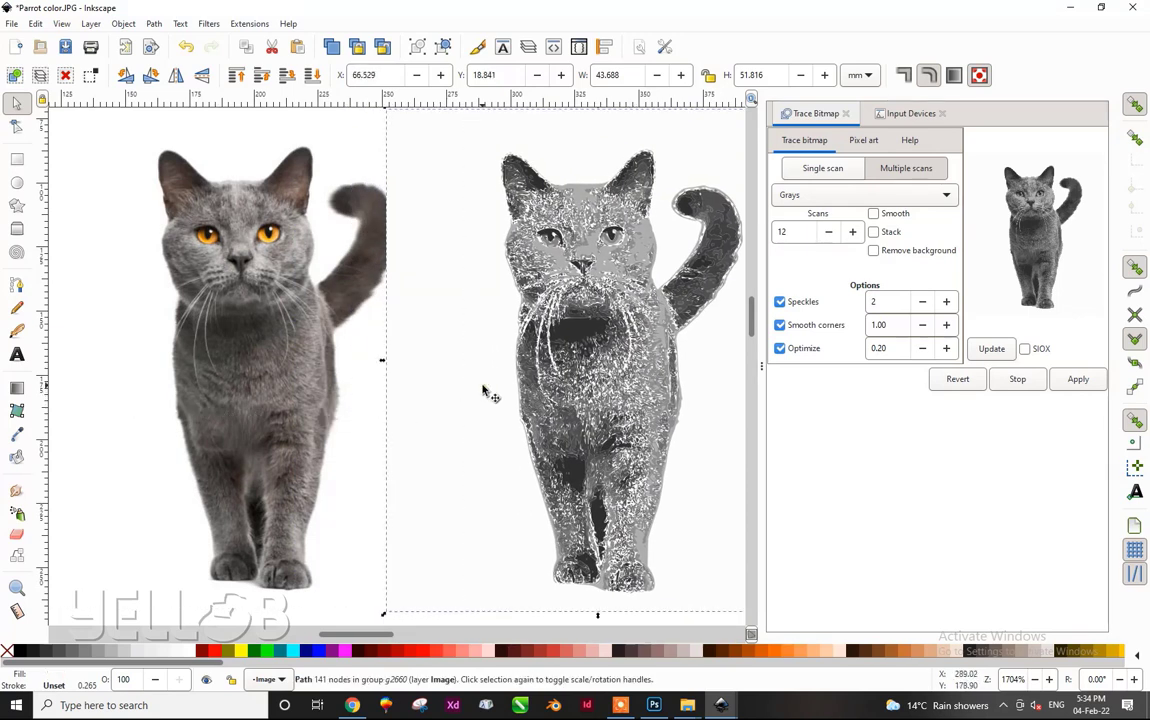
- Fill the traced cat's background shape with green
click(257, 651)
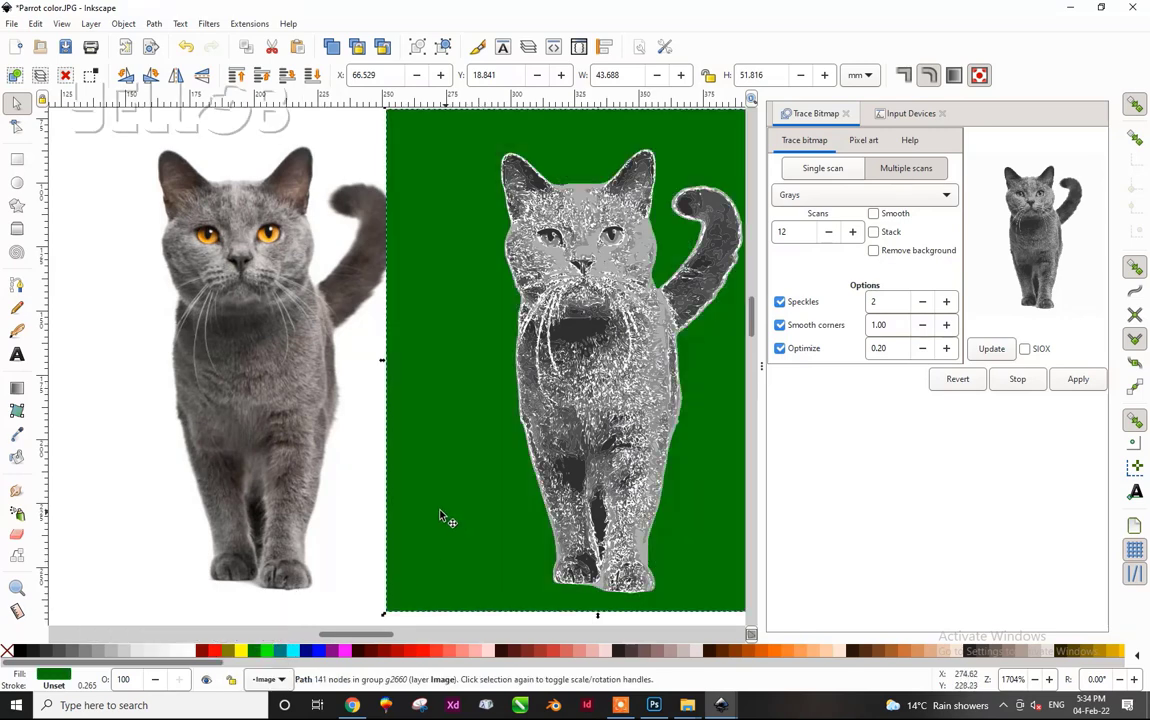
click(358, 462)
scroll(465, 444, down, 2)
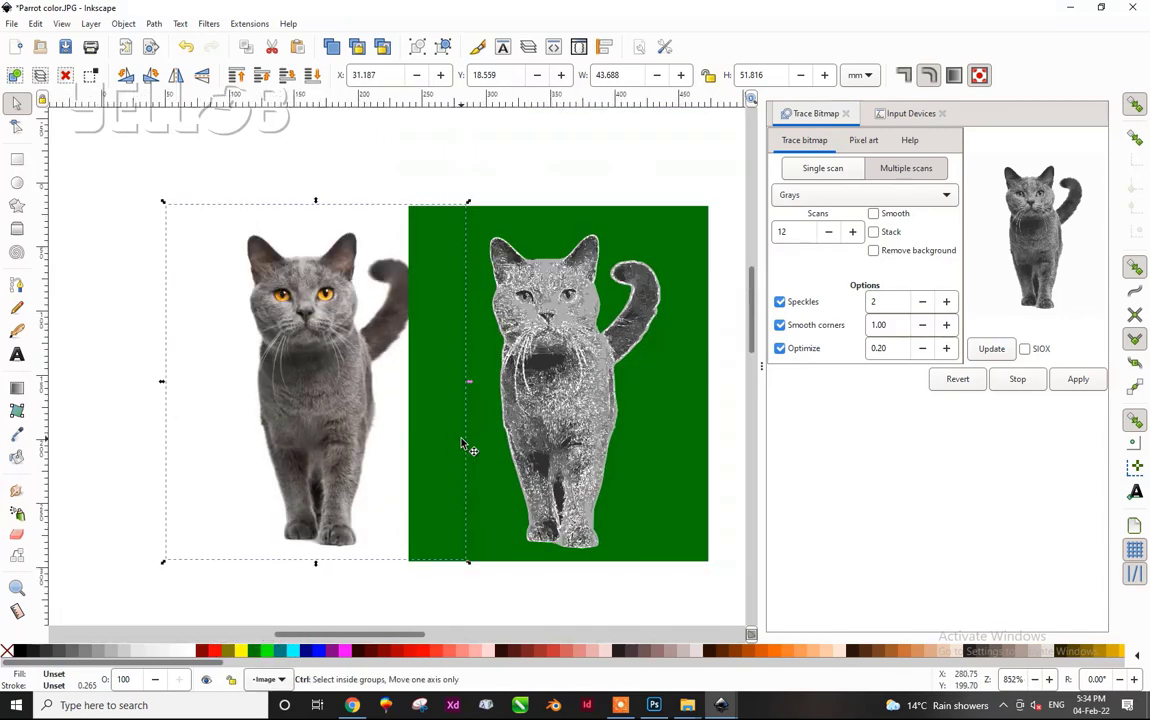
click(673, 420)
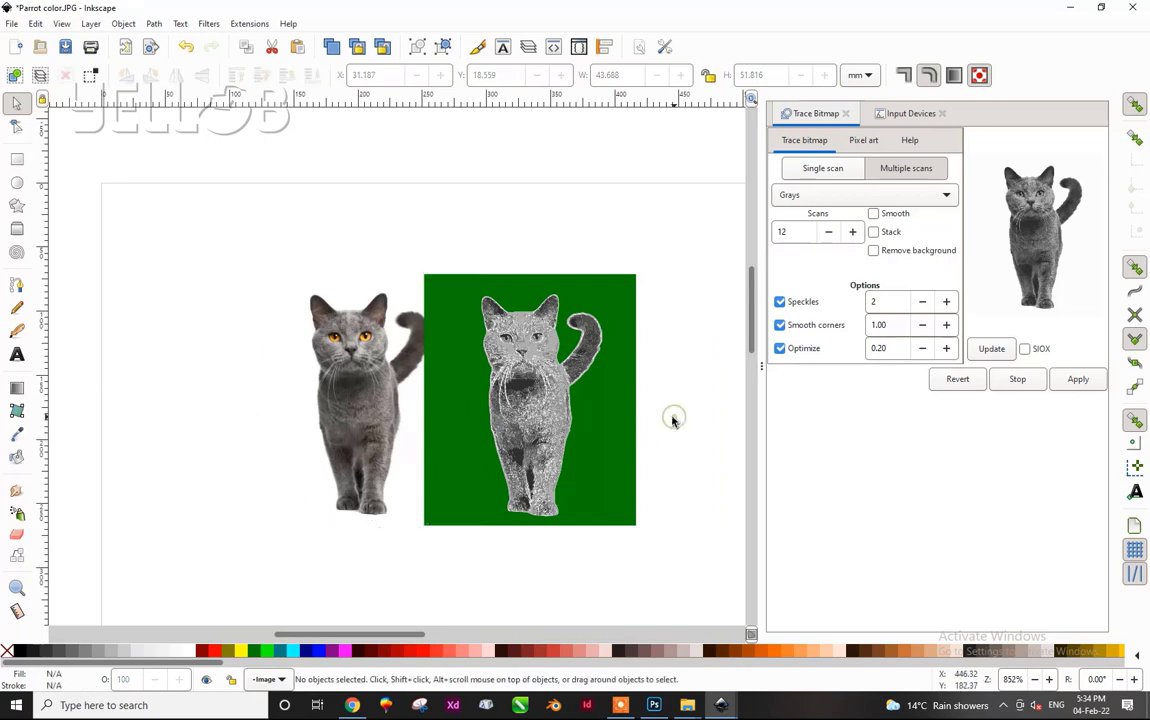
- Reposition the green traced cat group, then delete it
drag(583, 455, 620, 388)
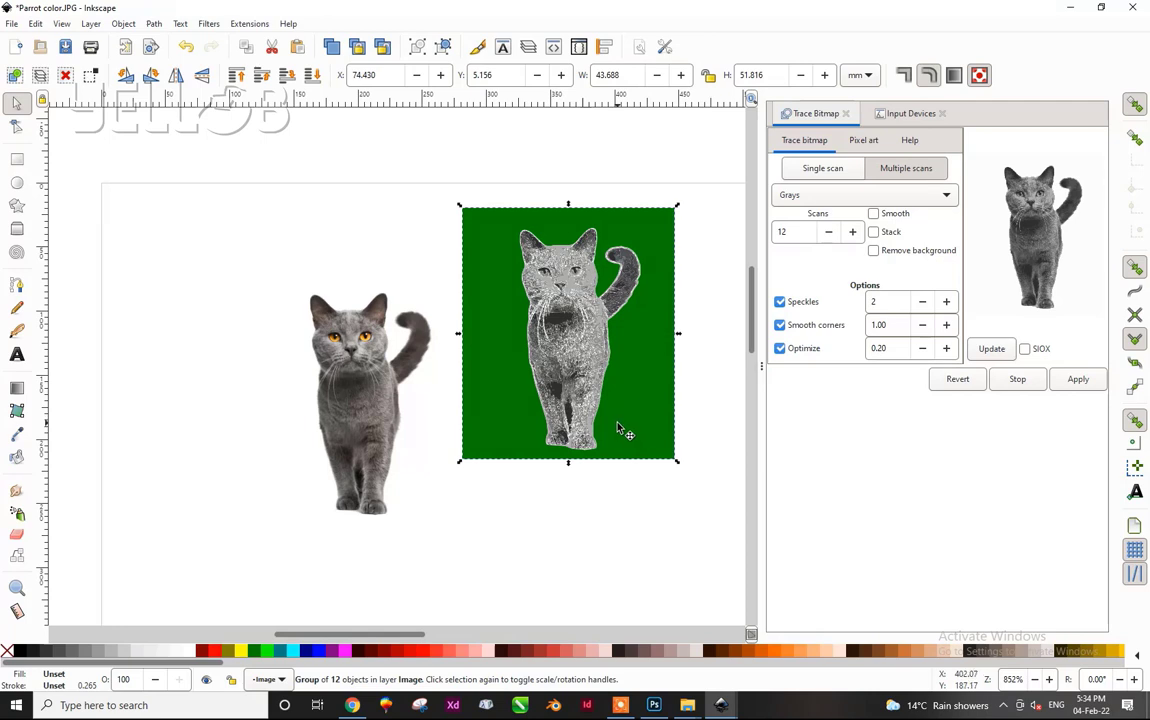
drag(620, 430, 617, 431)
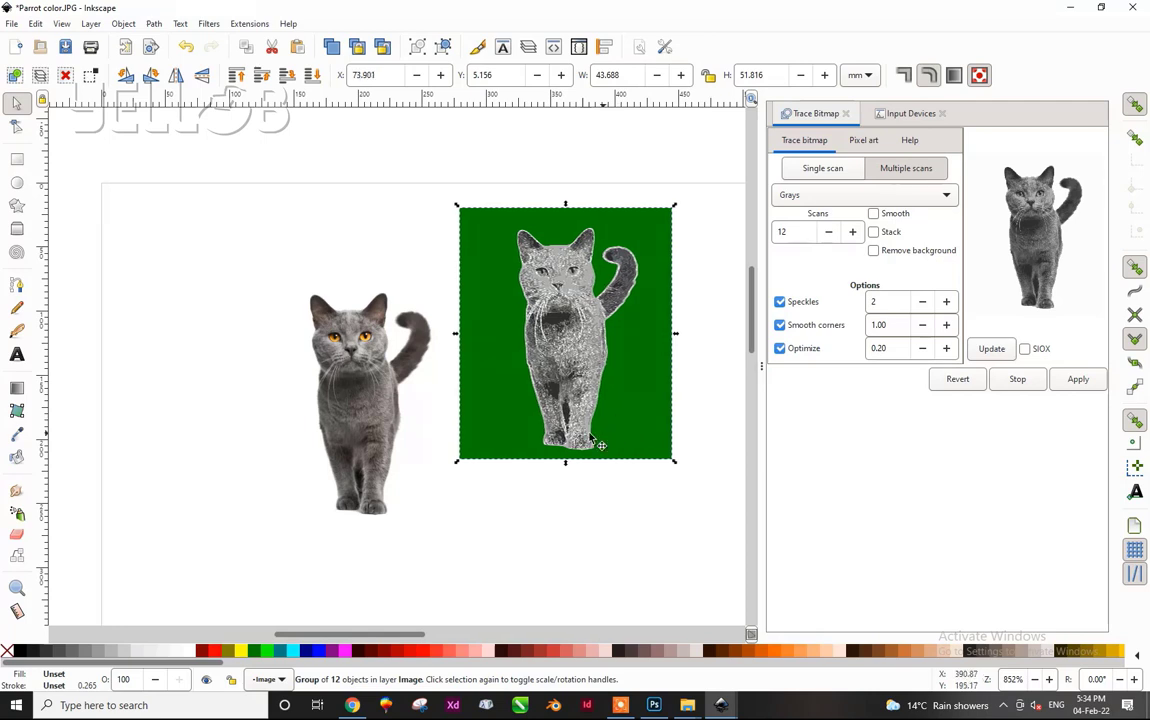
click(597, 517)
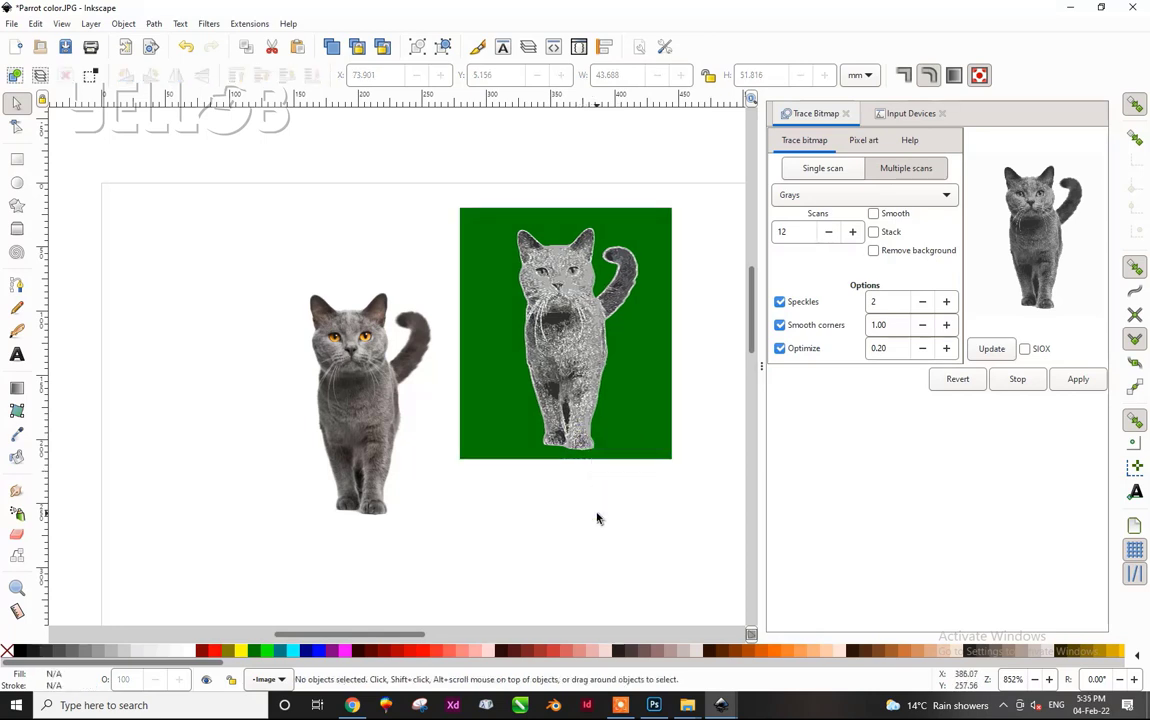
click(607, 437)
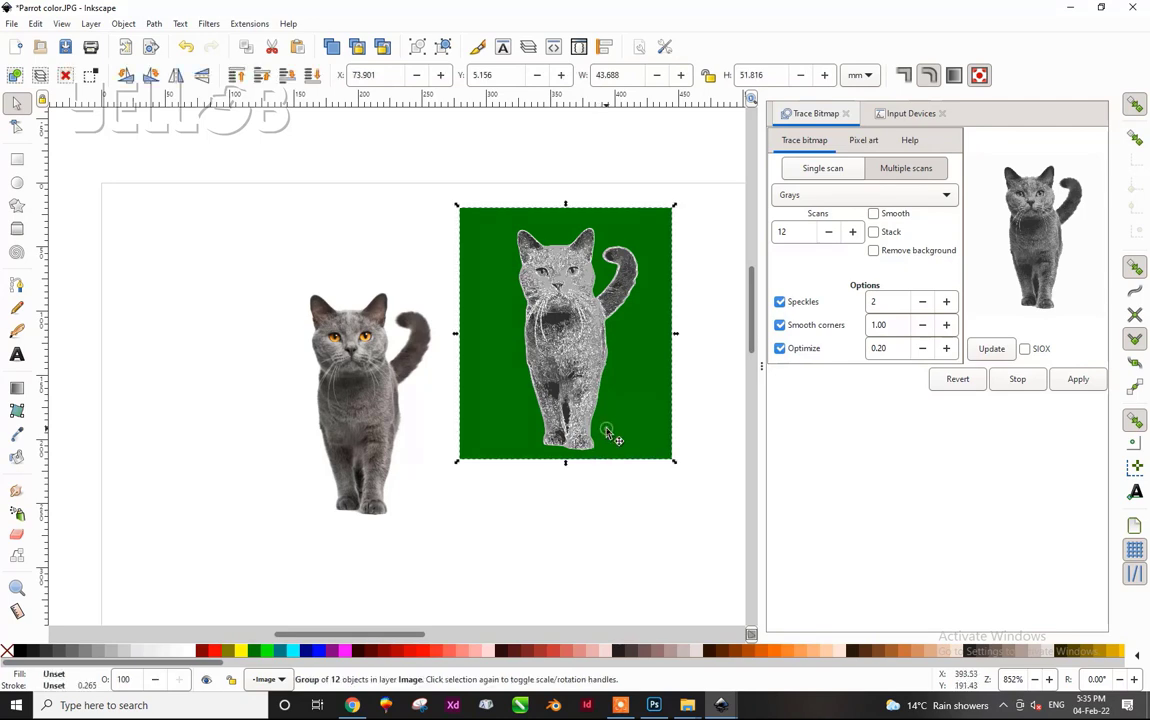
key(Delete)
- Move the cat photo off the page and bring the parrot line drawing onto it
scroll(602, 433, down, 2)
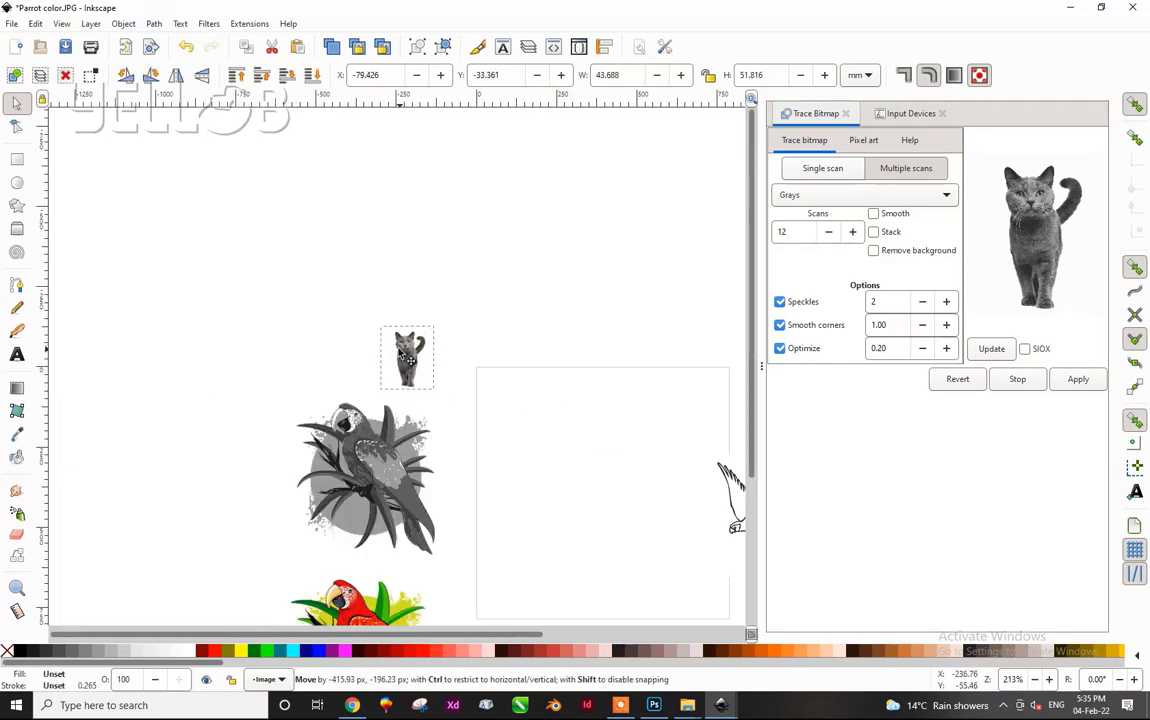
drag(530, 410, 393, 345)
drag(730, 478, 511, 401)
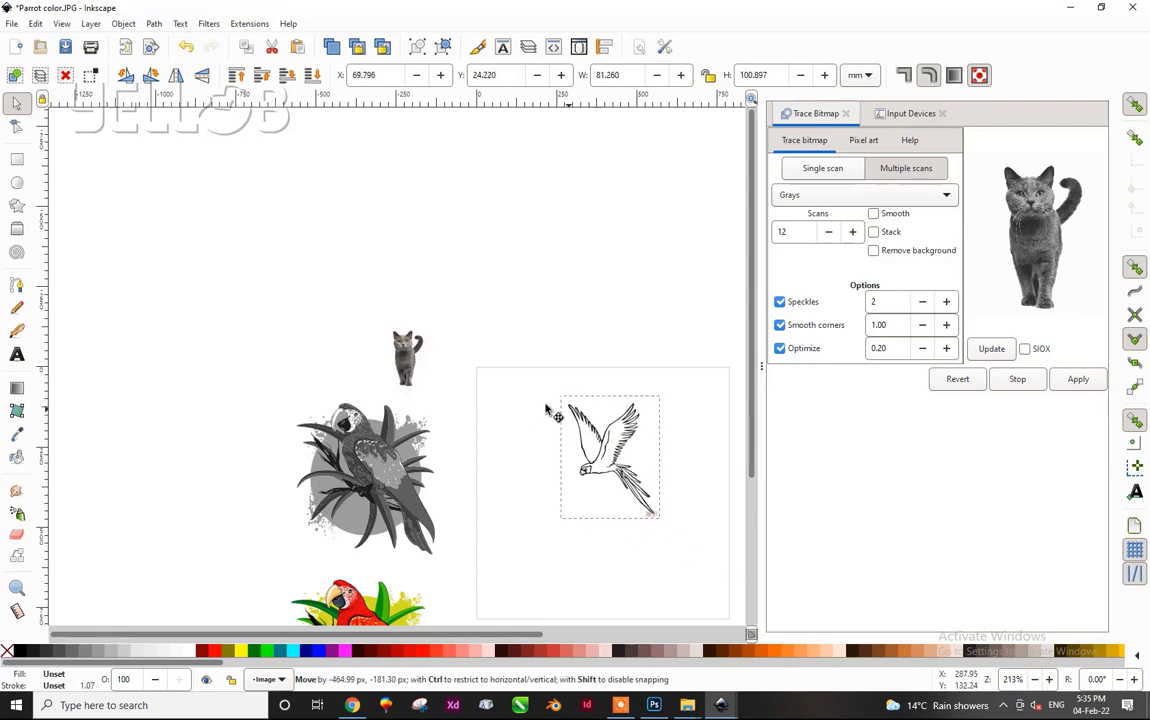
- Trace the parrot drawing with single-scan Brightness cutoff mode
scroll(624, 465, up, 2)
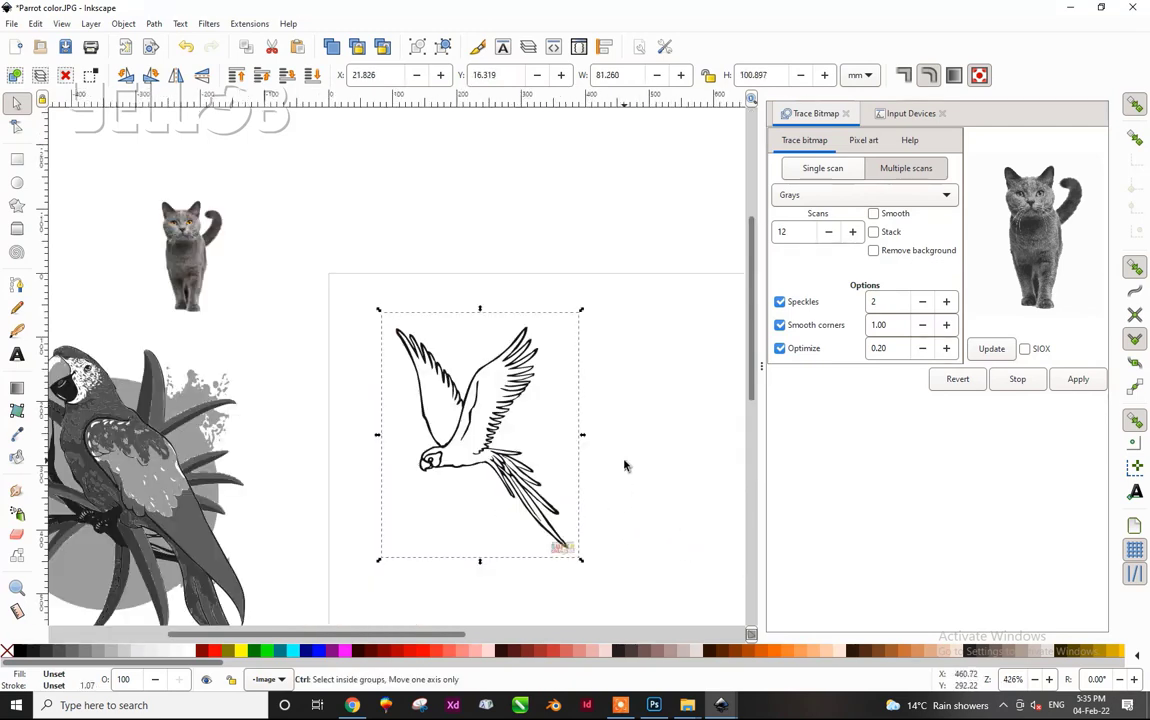
scroll(624, 465, up, 2)
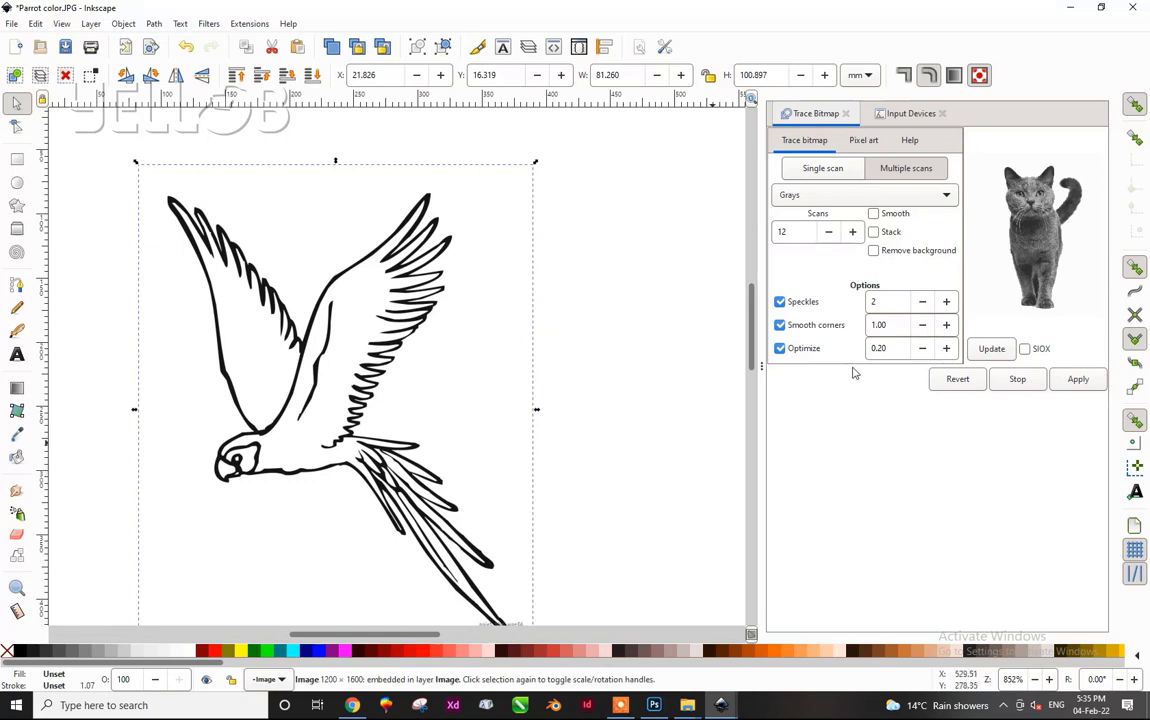
click(824, 170)
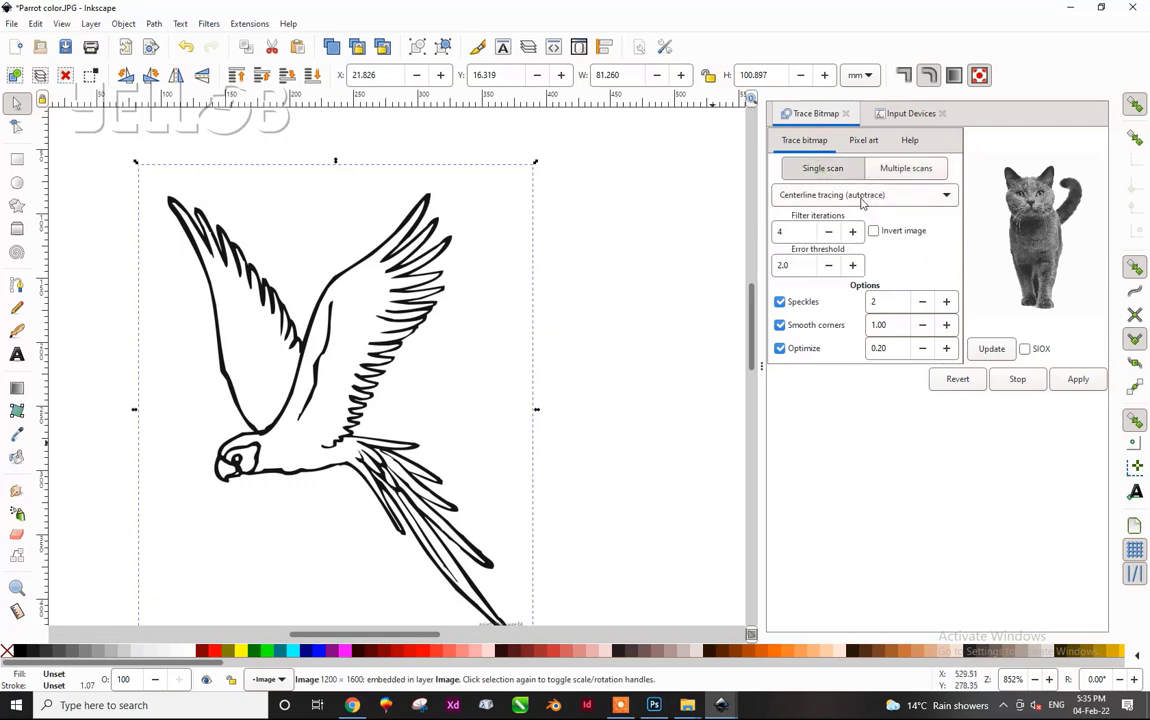
click(857, 197)
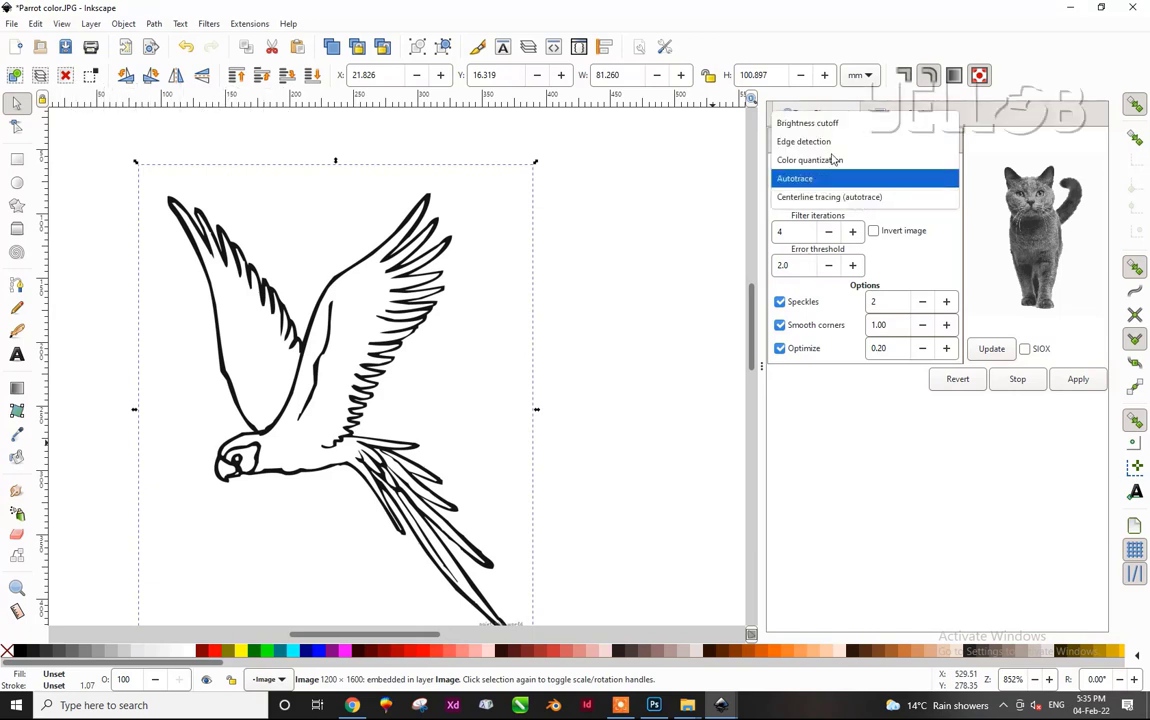
click(822, 122)
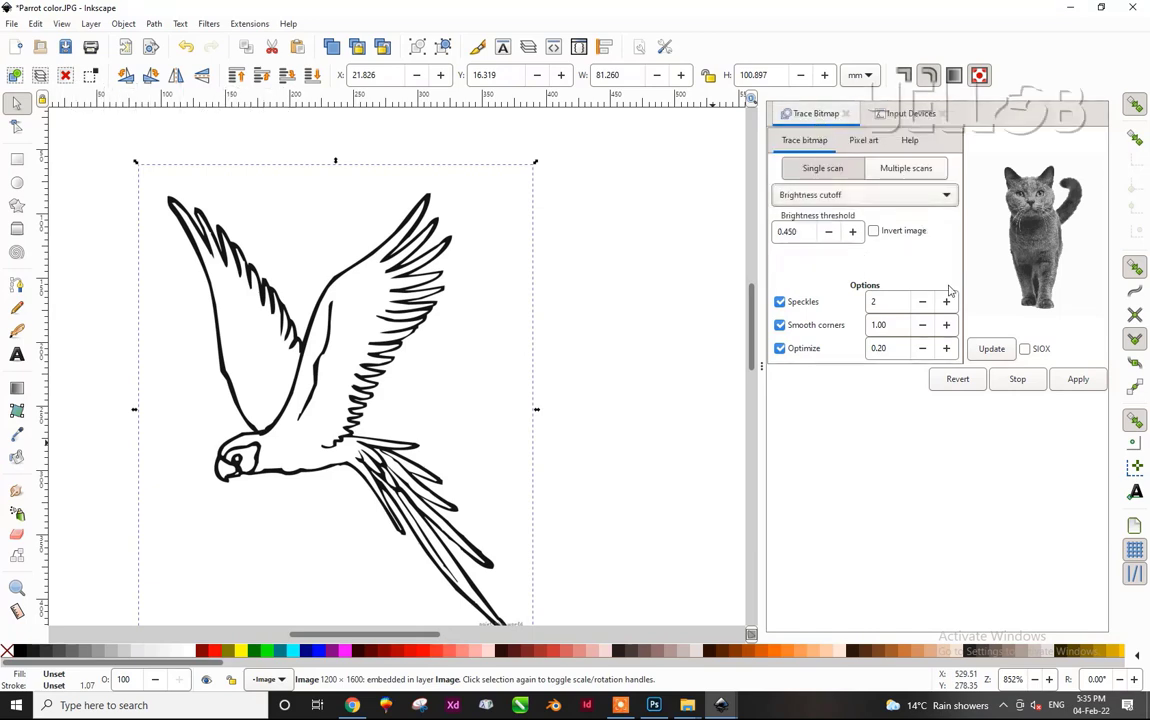
click(990, 349)
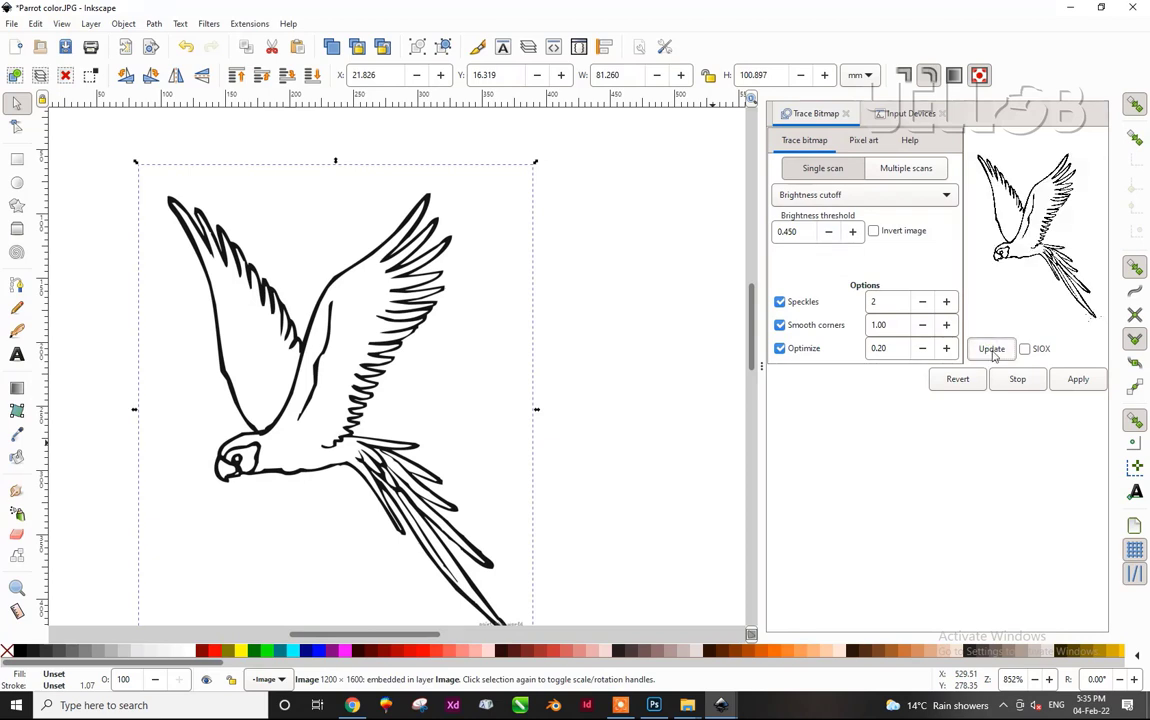
click(1077, 380)
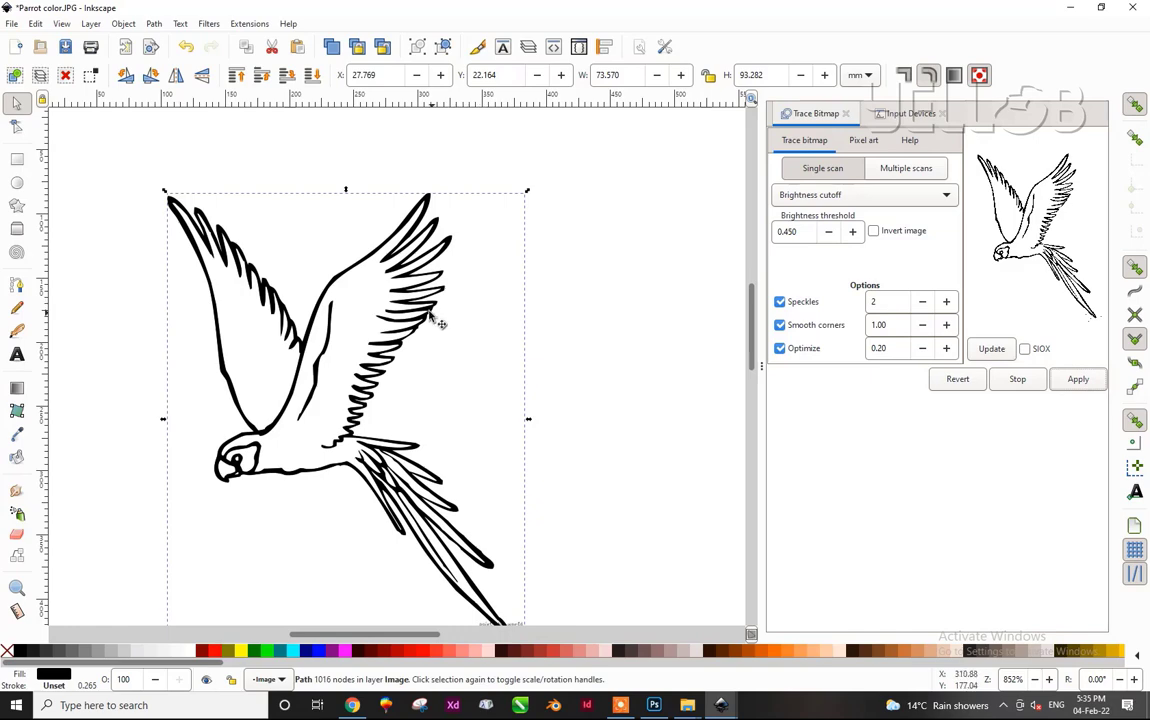
- Place the traced parrot right of the original and try brown, fuchsia, cyan, teal, then red fills
drag(441, 321, 692, 297)
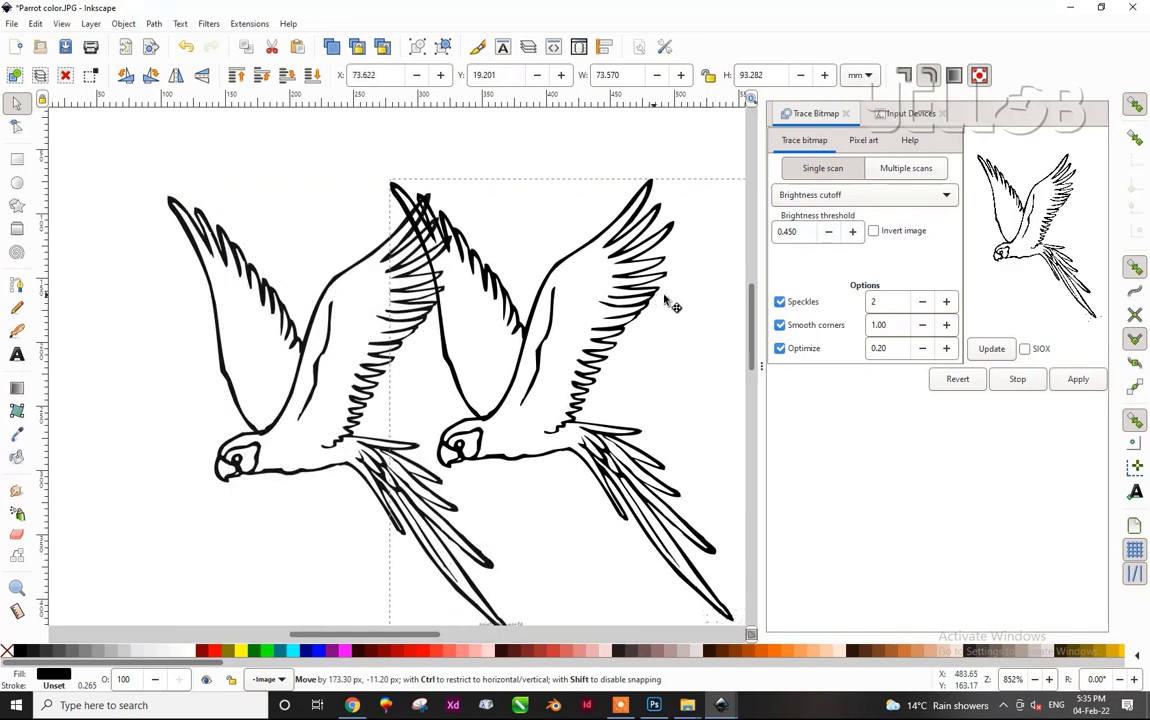
mouse_move(691, 294)
mouse_down()
mouse_move(718, 299)
mouse_move(688, 326)
mouse_move(691, 312)
mouse_up()
scroll(688, 326, down, 2)
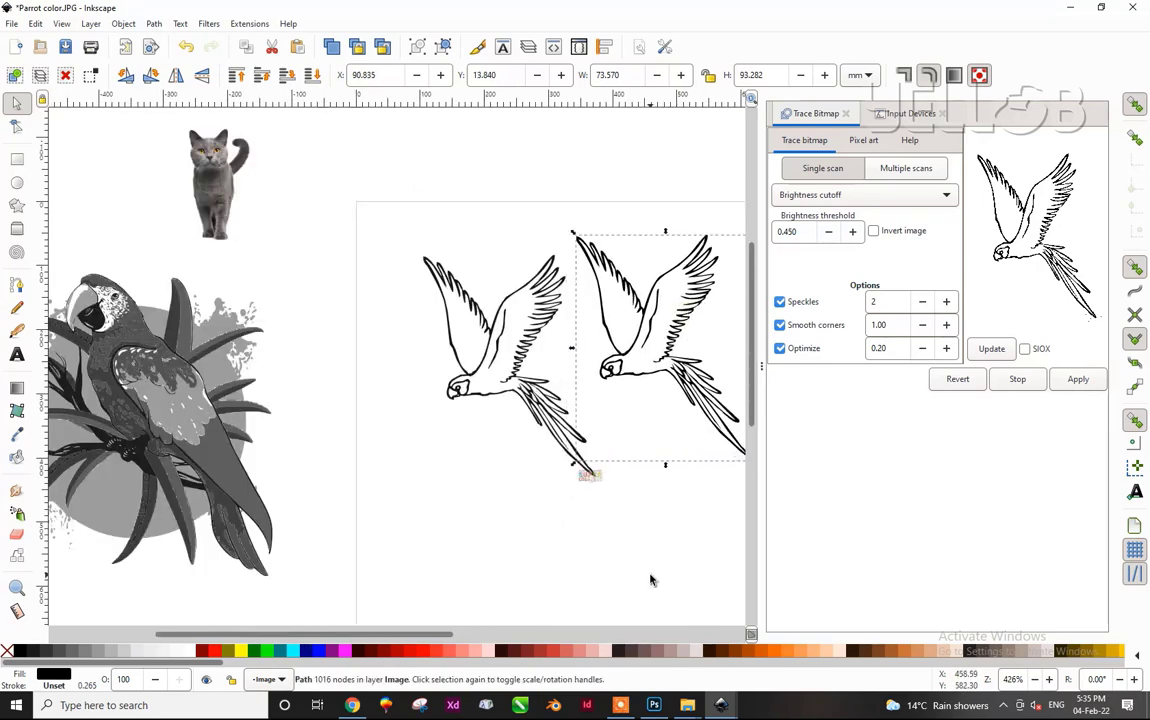
click(733, 651)
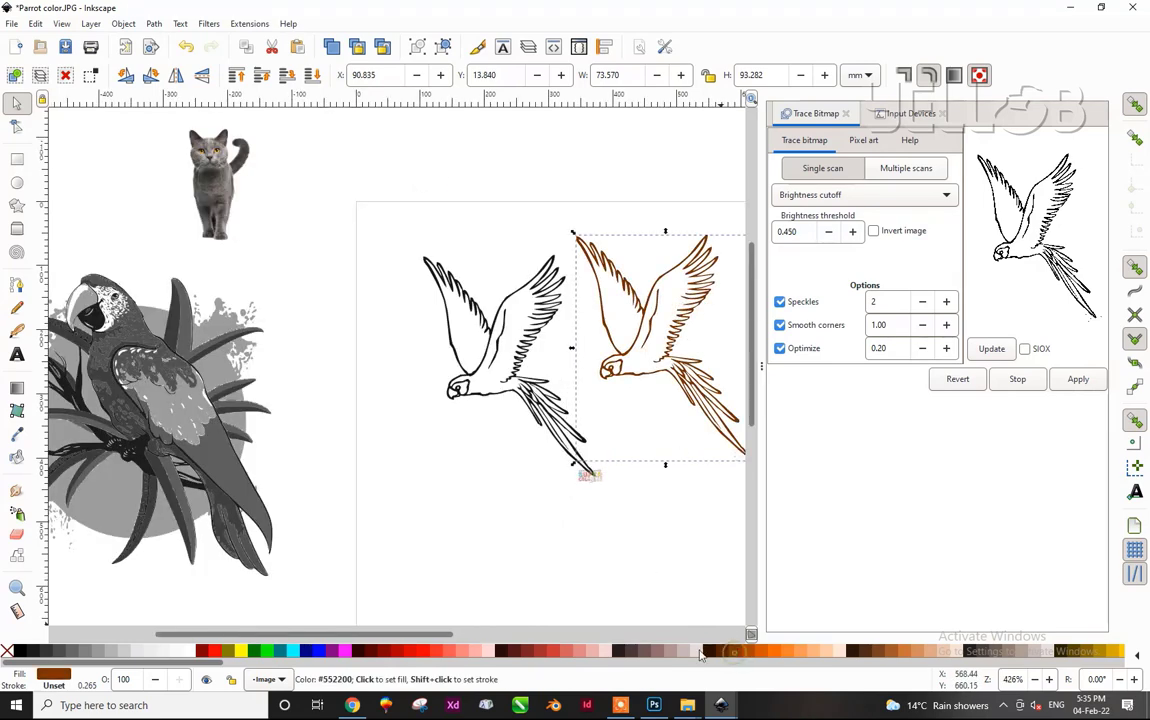
click(343, 651)
click(291, 651)
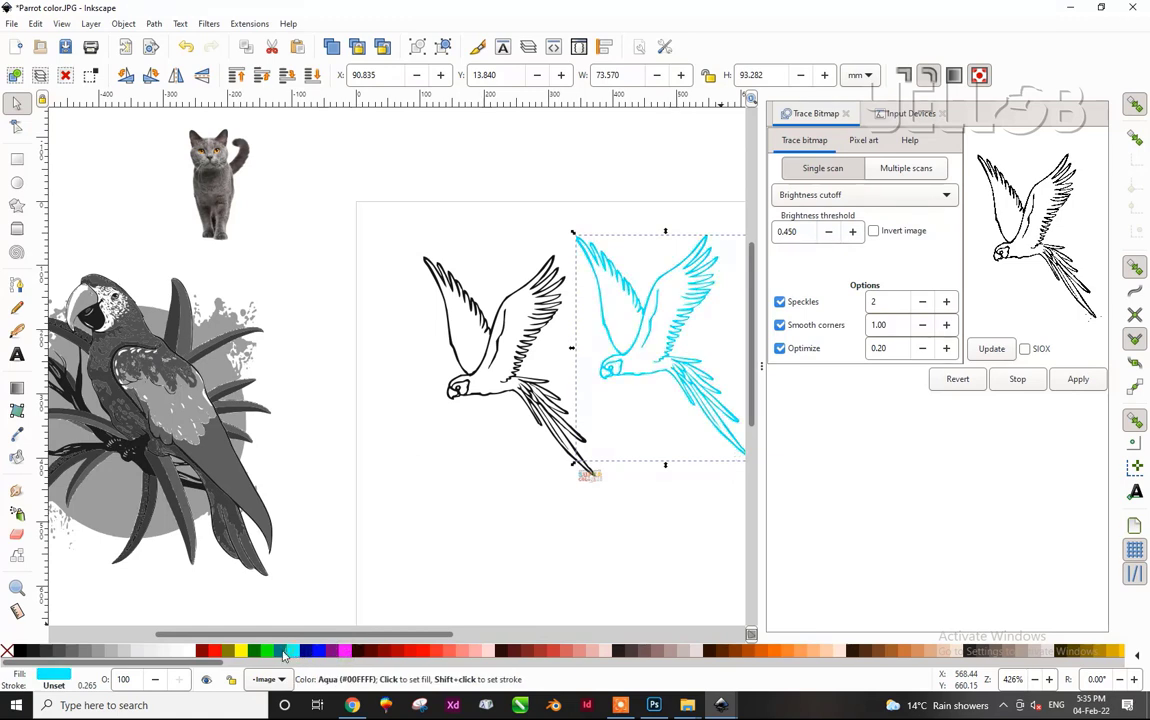
click(283, 651)
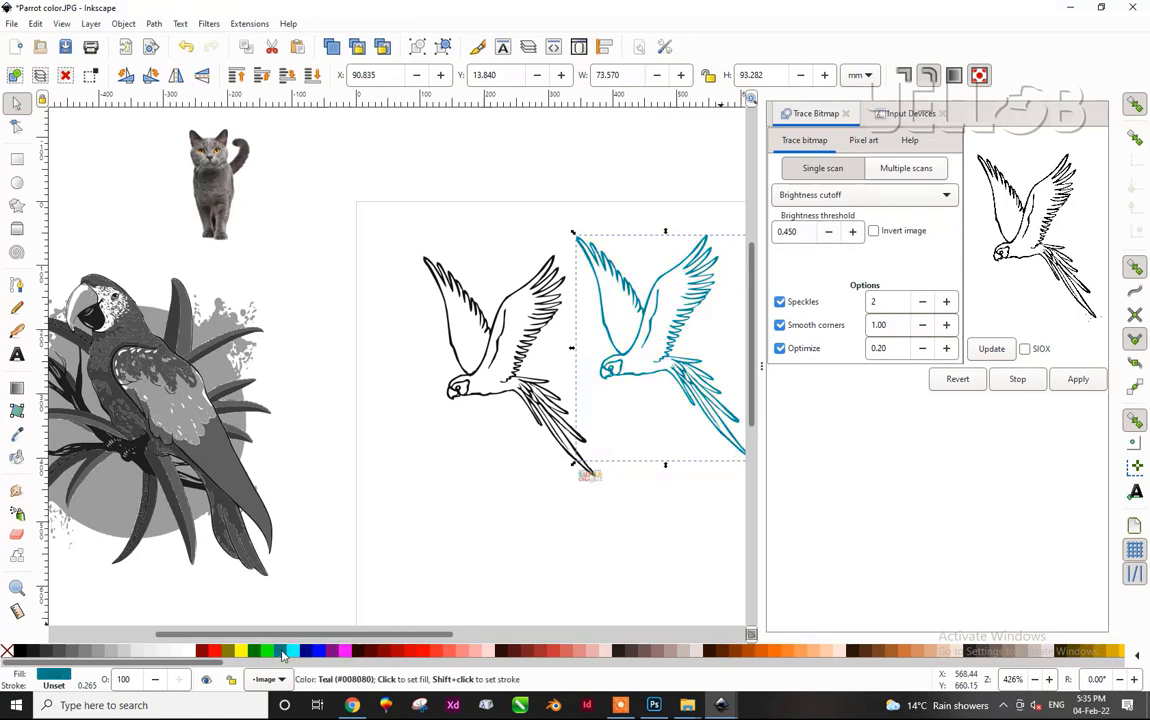
click(210, 651)
- Try navy and teal fills on the original parrot, then move both parrots closer together
click(430, 318)
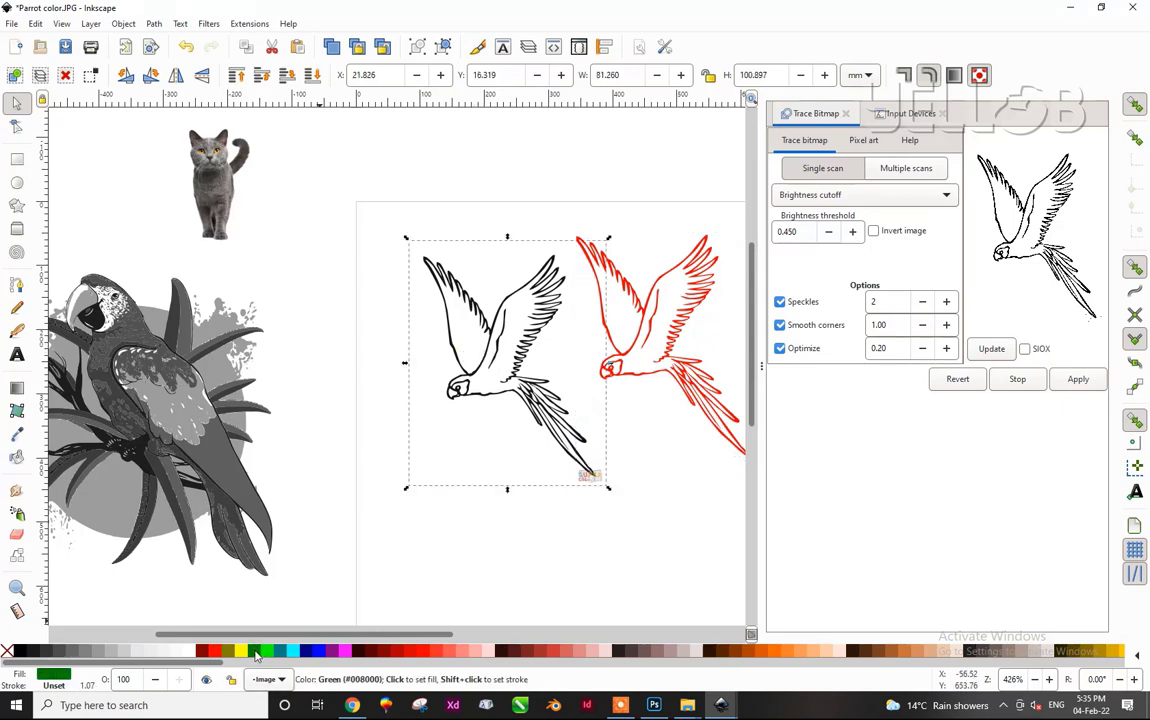
click(310, 651)
click(268, 651)
drag(502, 394, 408, 377)
drag(620, 378, 589, 386)
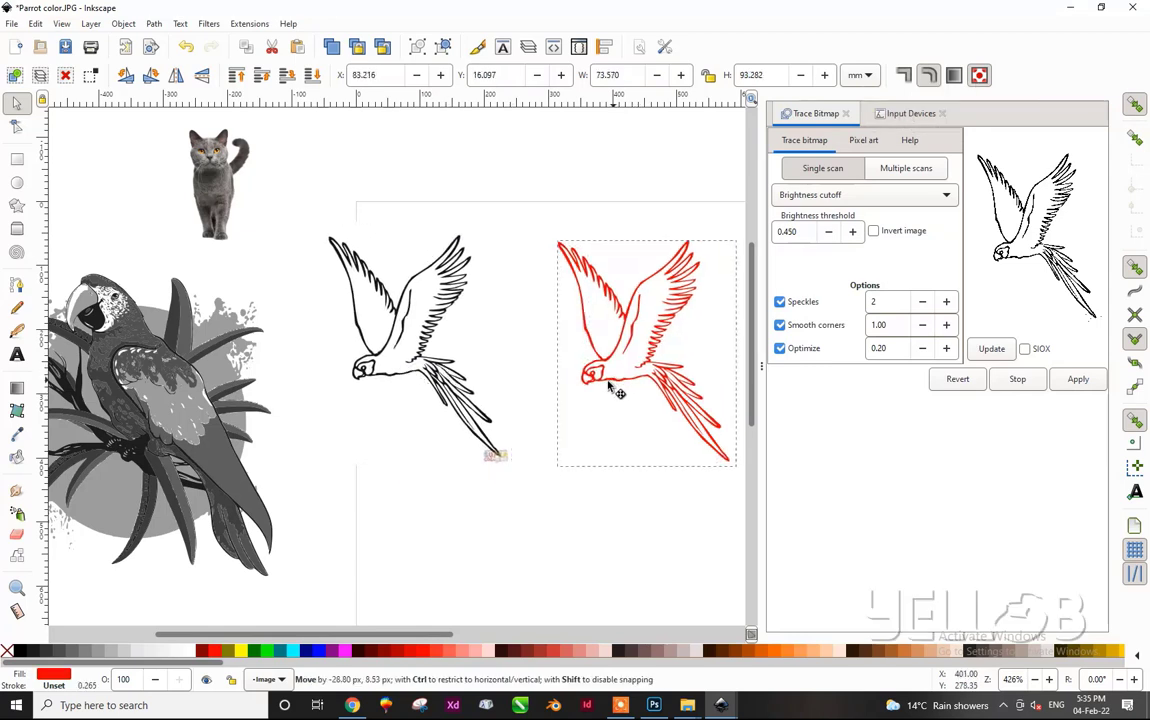
- Recolour the traced parrot teal, after dark red, blue and green, and nudge it up-left
click(388, 652)
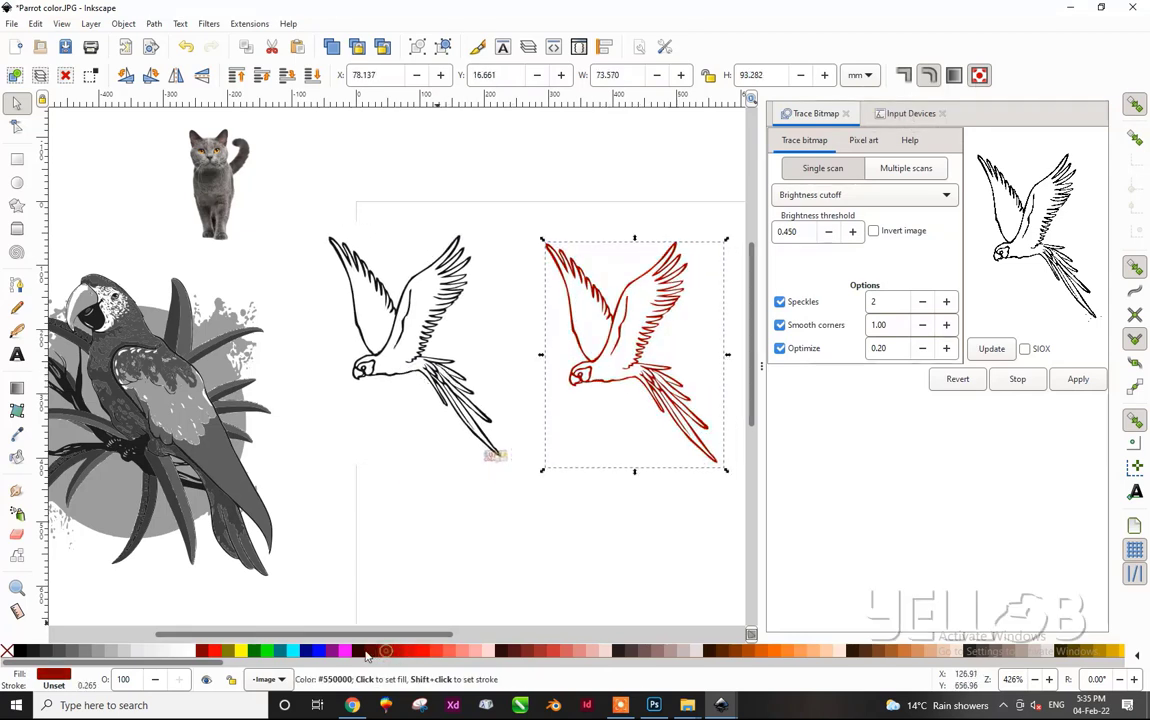
click(345, 651)
click(287, 651)
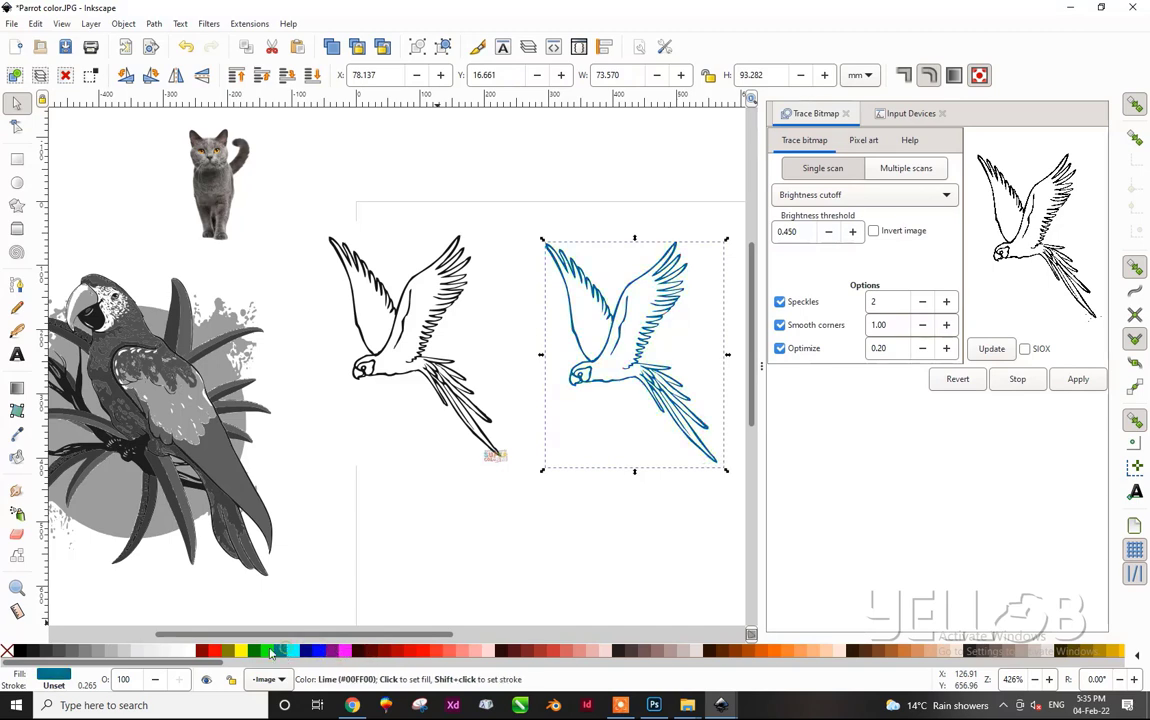
click(287, 651)
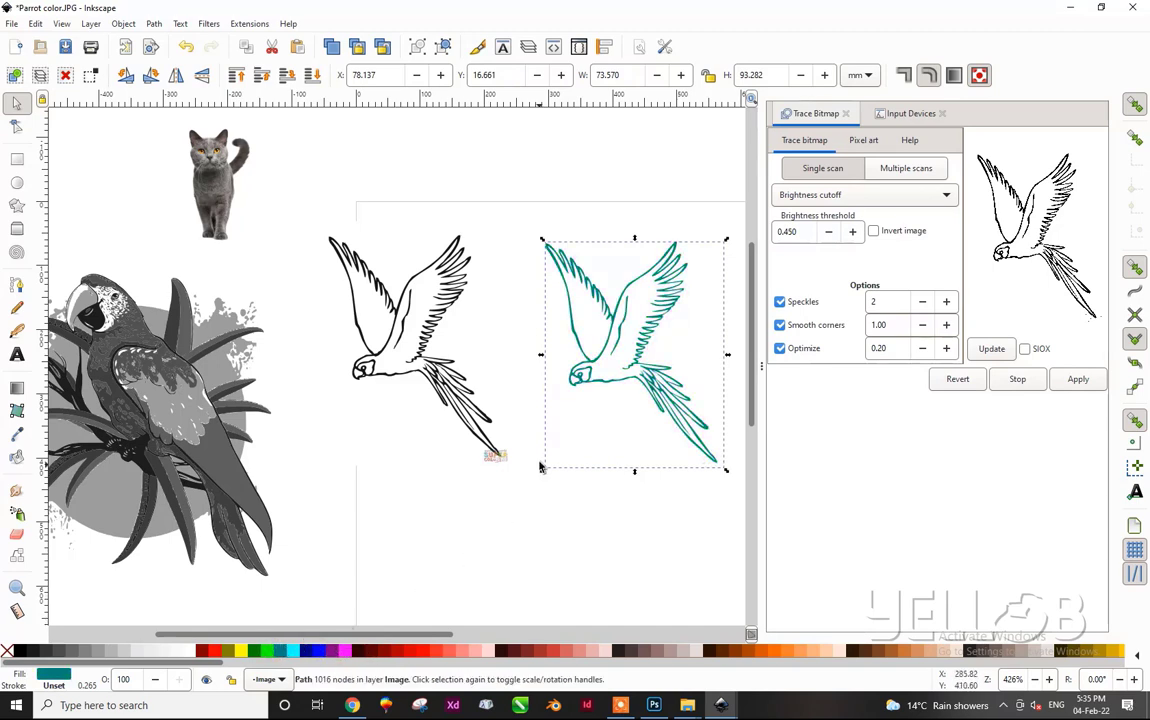
drag(614, 375, 602, 361)
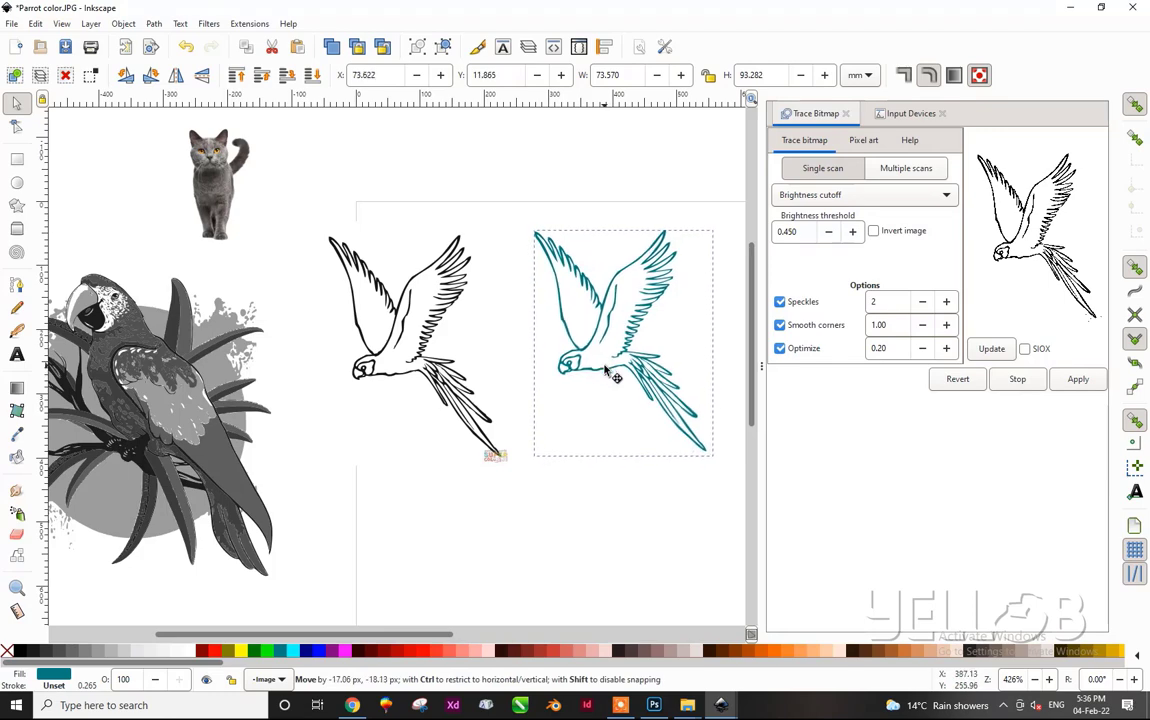
scroll(628, 412, down, 2)
scroll(628, 412, down, 1)
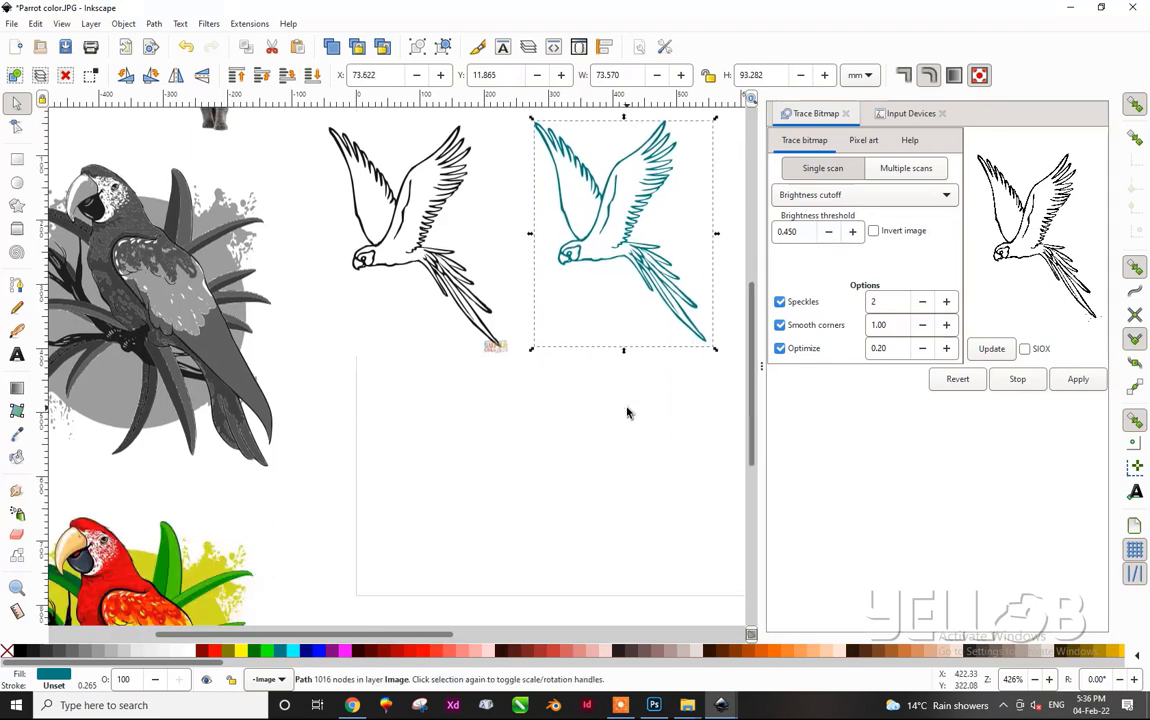
scroll(628, 412, down, 2)
scroll(628, 412, down, 1)
ctrl+scroll(628, 412, down, 1)
ctrl+scroll(628, 412, down, 2)
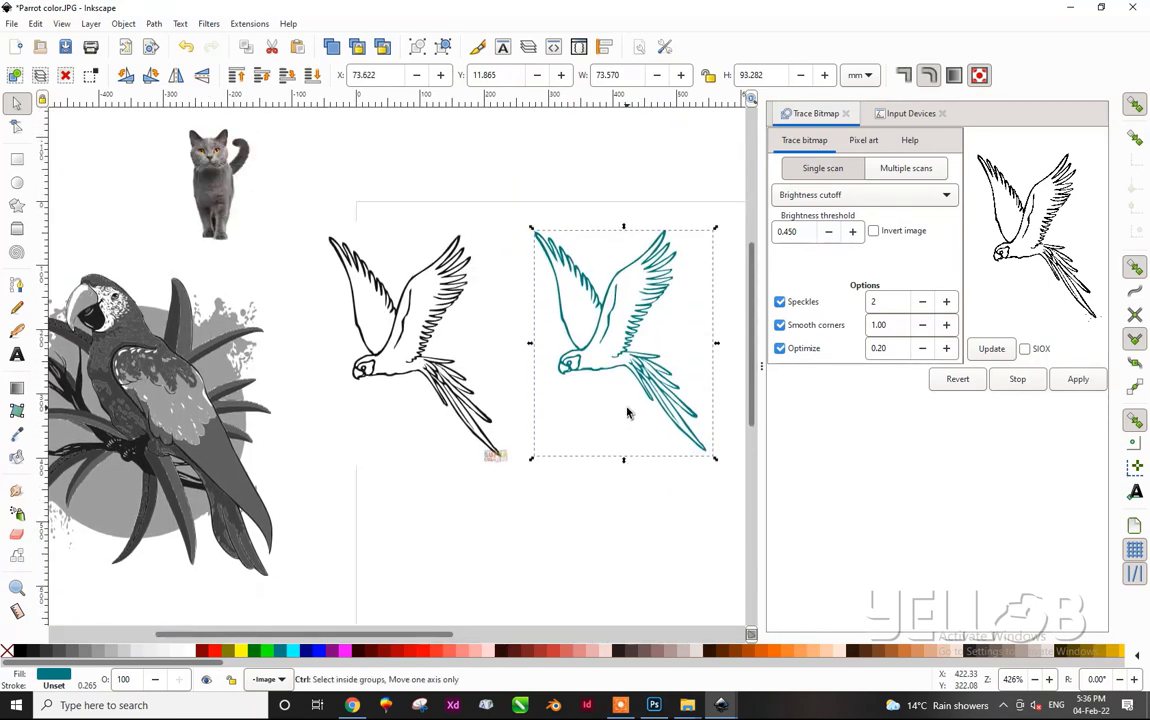
ctrl+scroll(628, 412, down, 1)
ctrl+scroll(628, 412, up, 2)
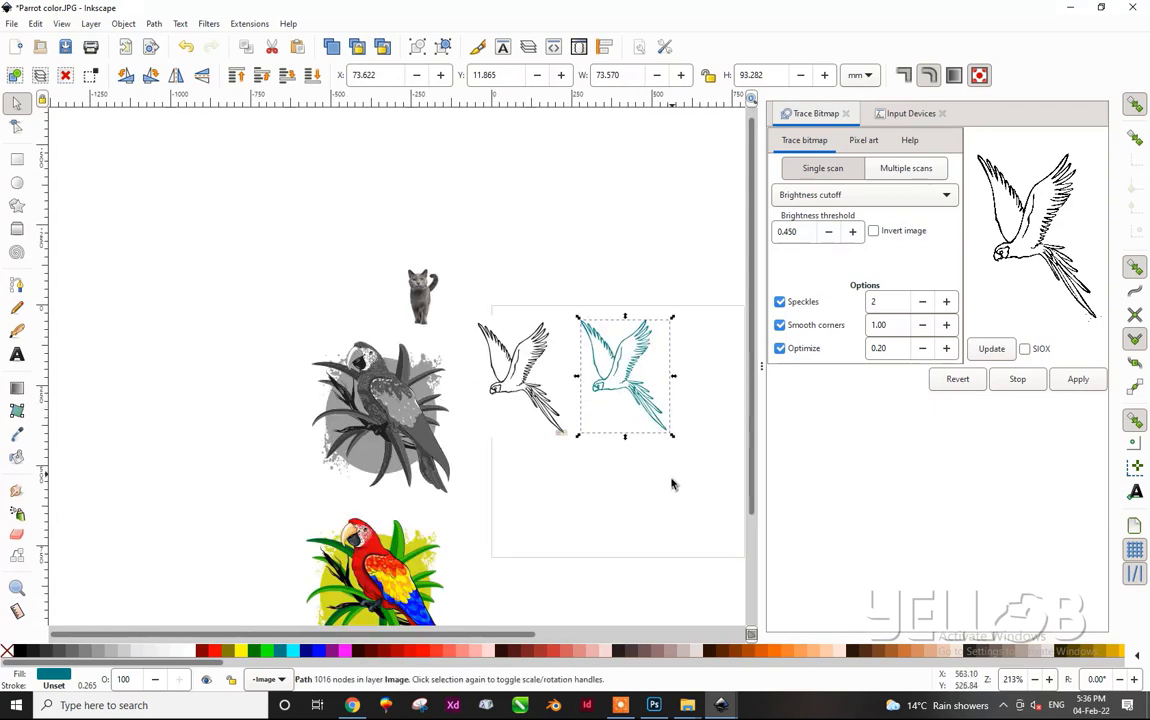
mouse_move(675, 516)
mouse_down()
mouse_move(629, 470)
mouse_move(584, 393)
mouse_up()
click(583, 393)
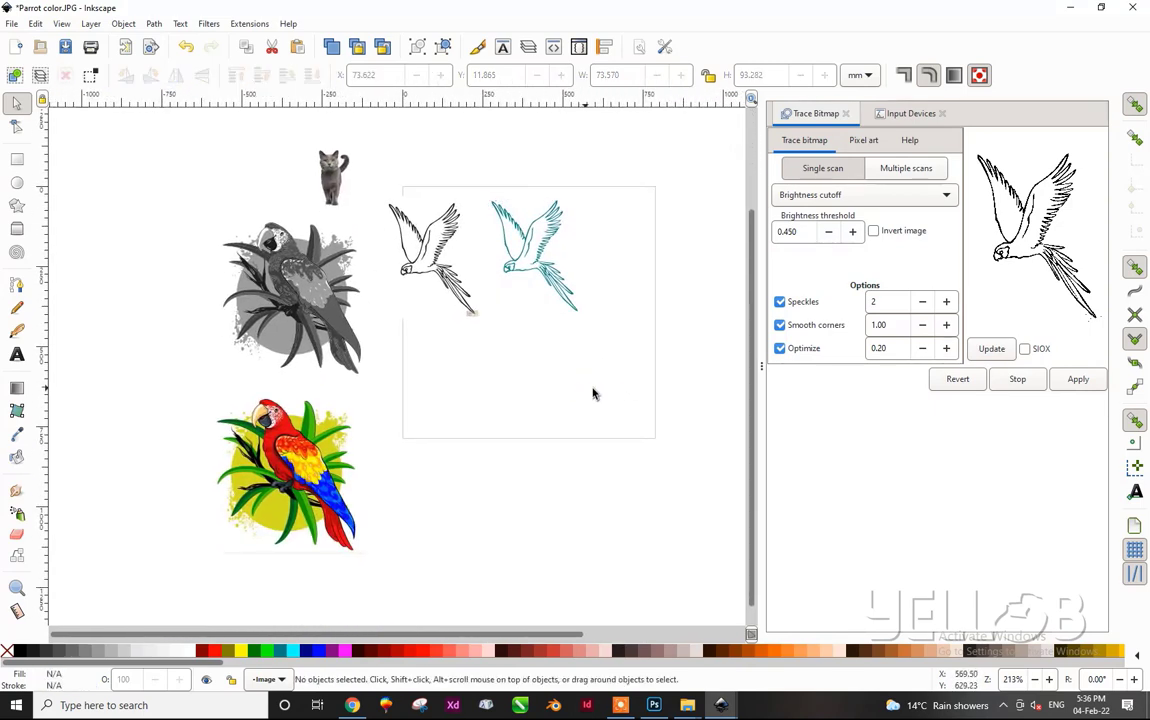